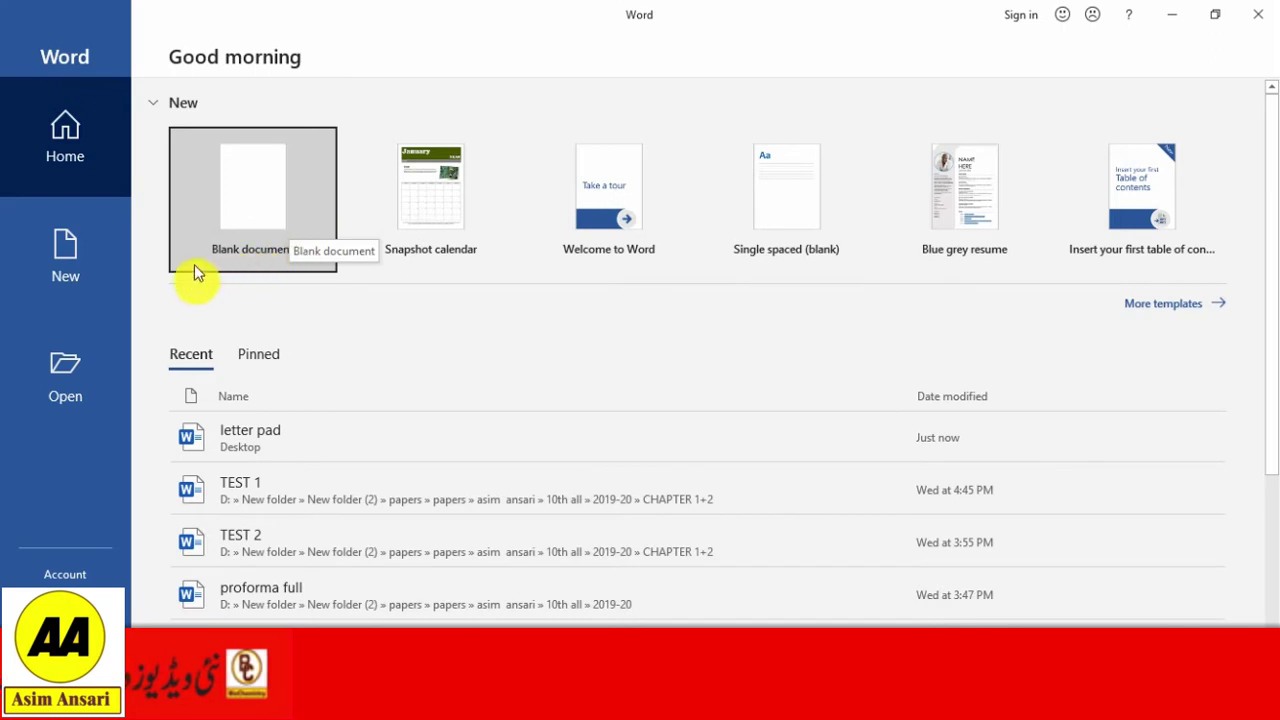
Step: Create a new blank document (Document1) from Word's start screen
click(250, 202)
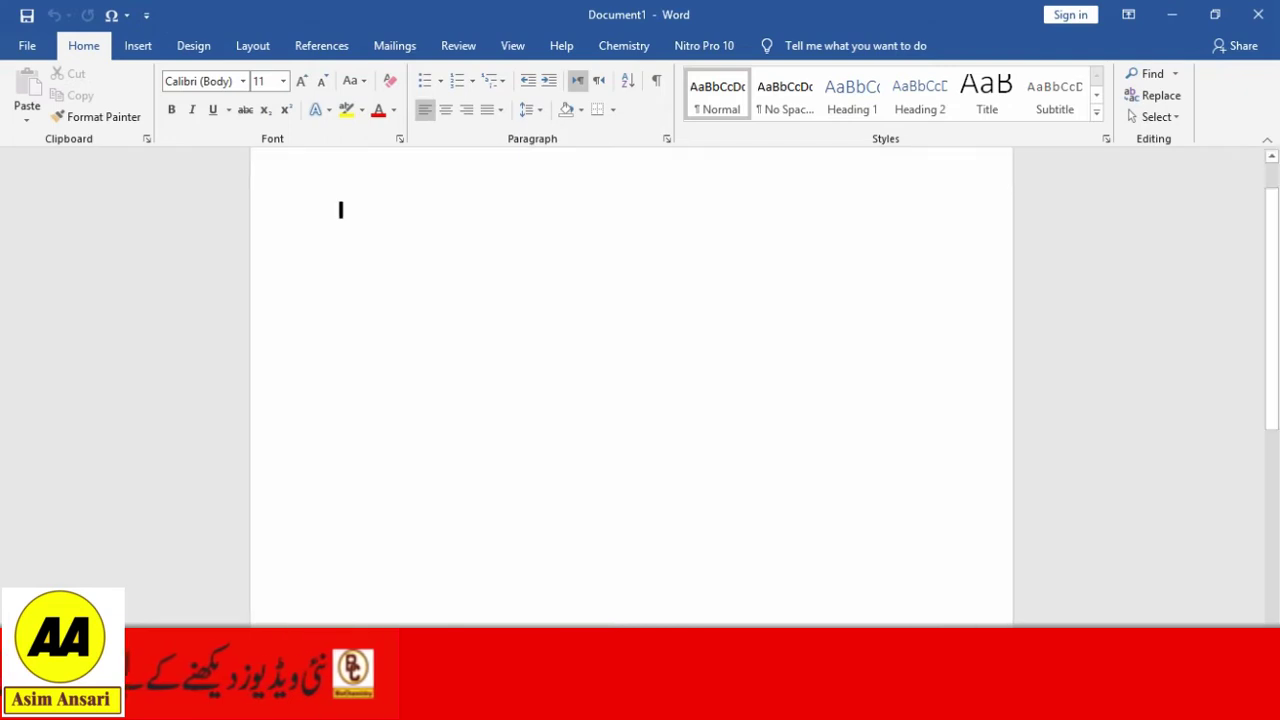
Step: Apply the Narrow margin preset, 0.5 inch on every side, from the Layout tab
drag(1272, 297, 1271, 251)
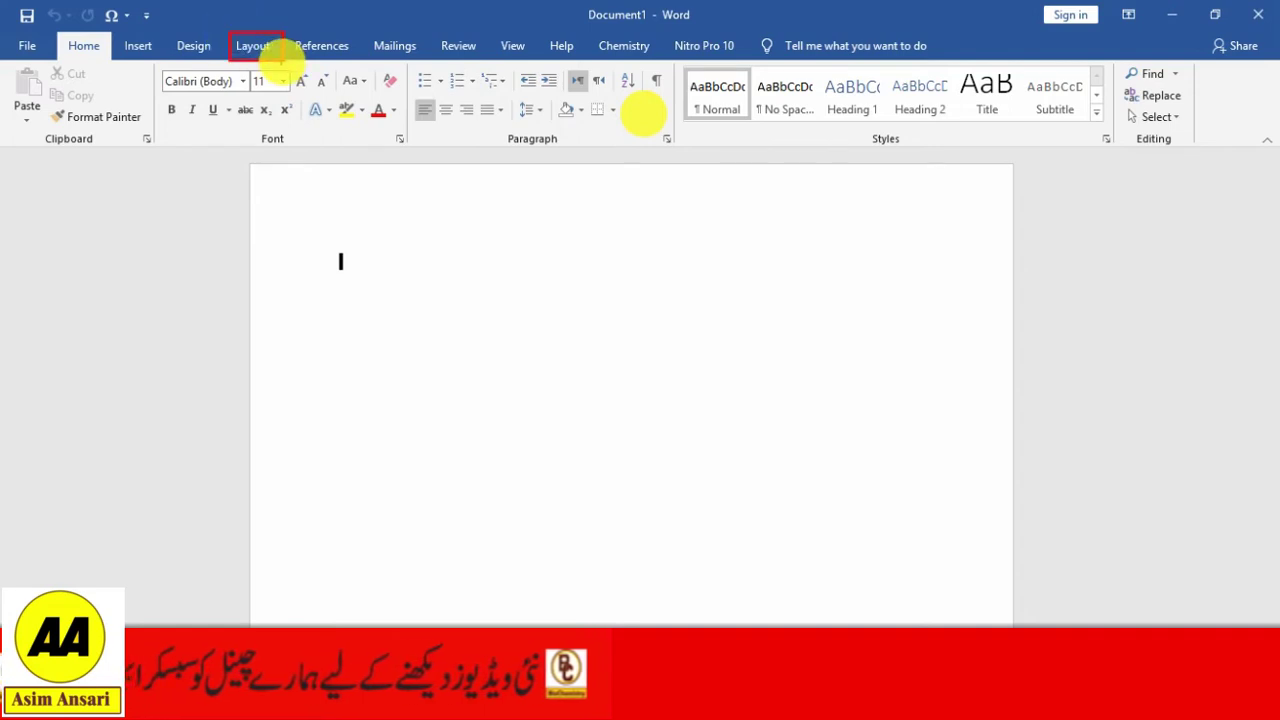
click(263, 47)
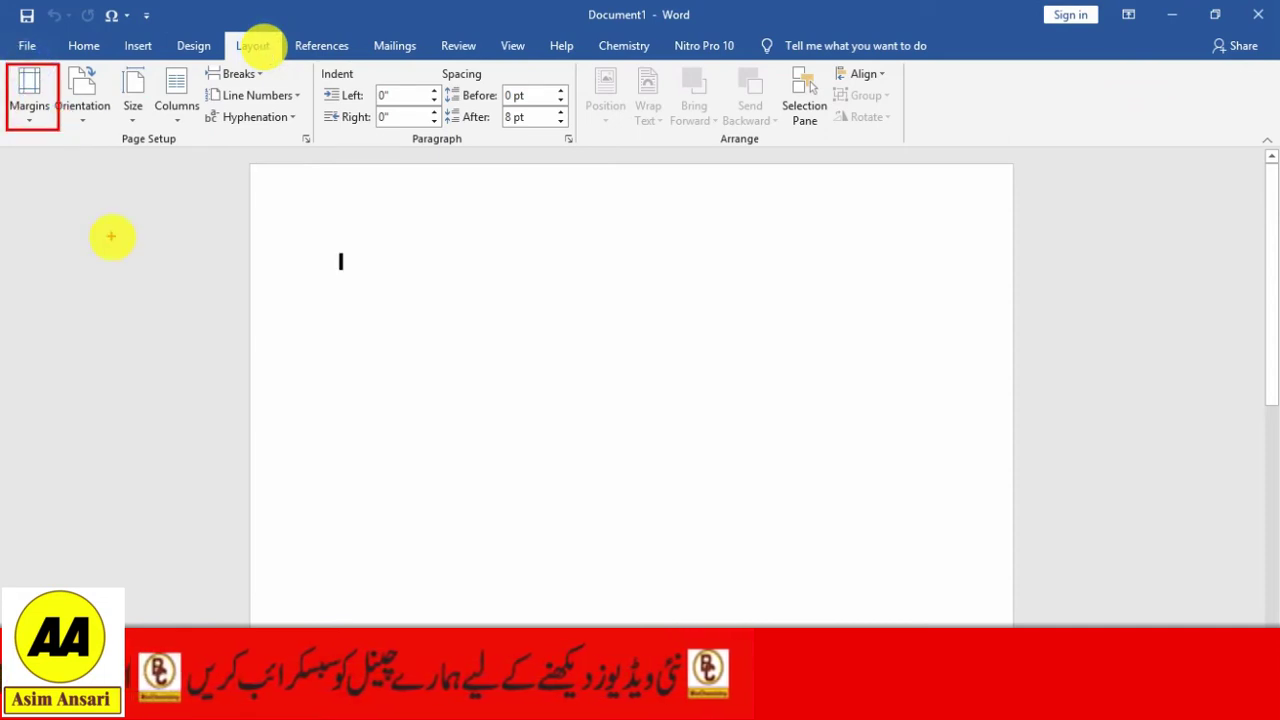
click(34, 100)
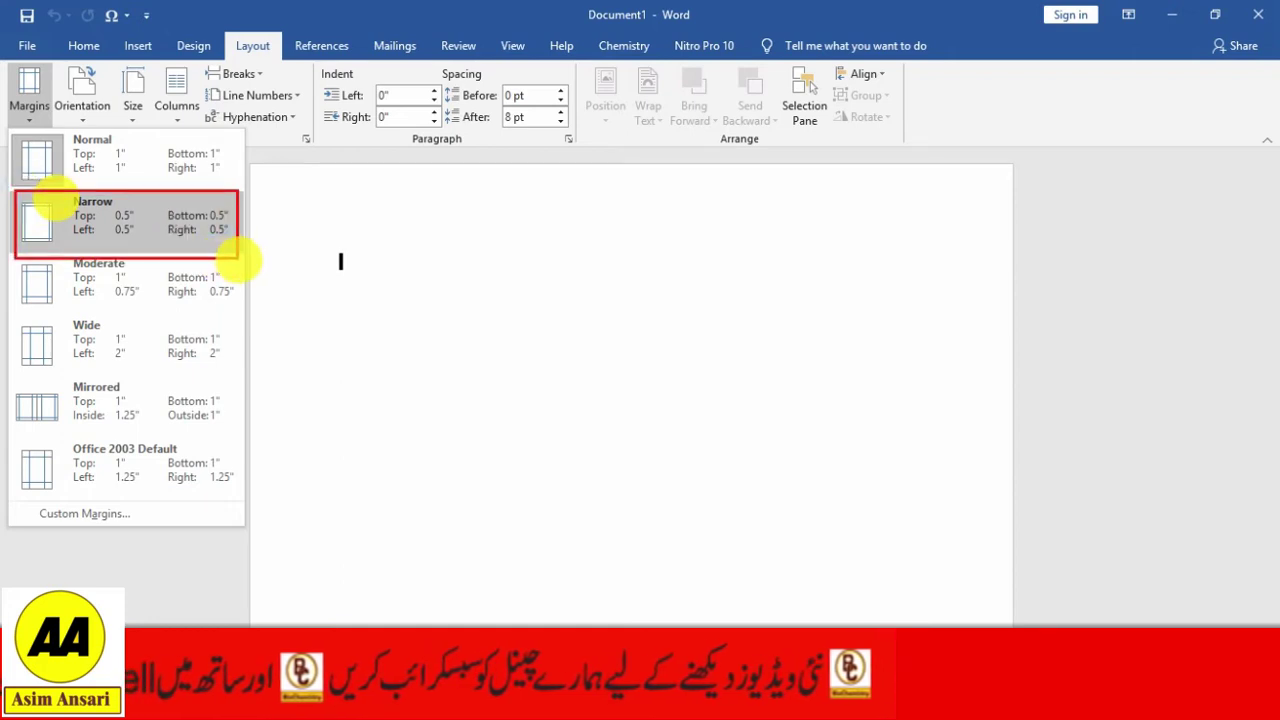
key(Escape)
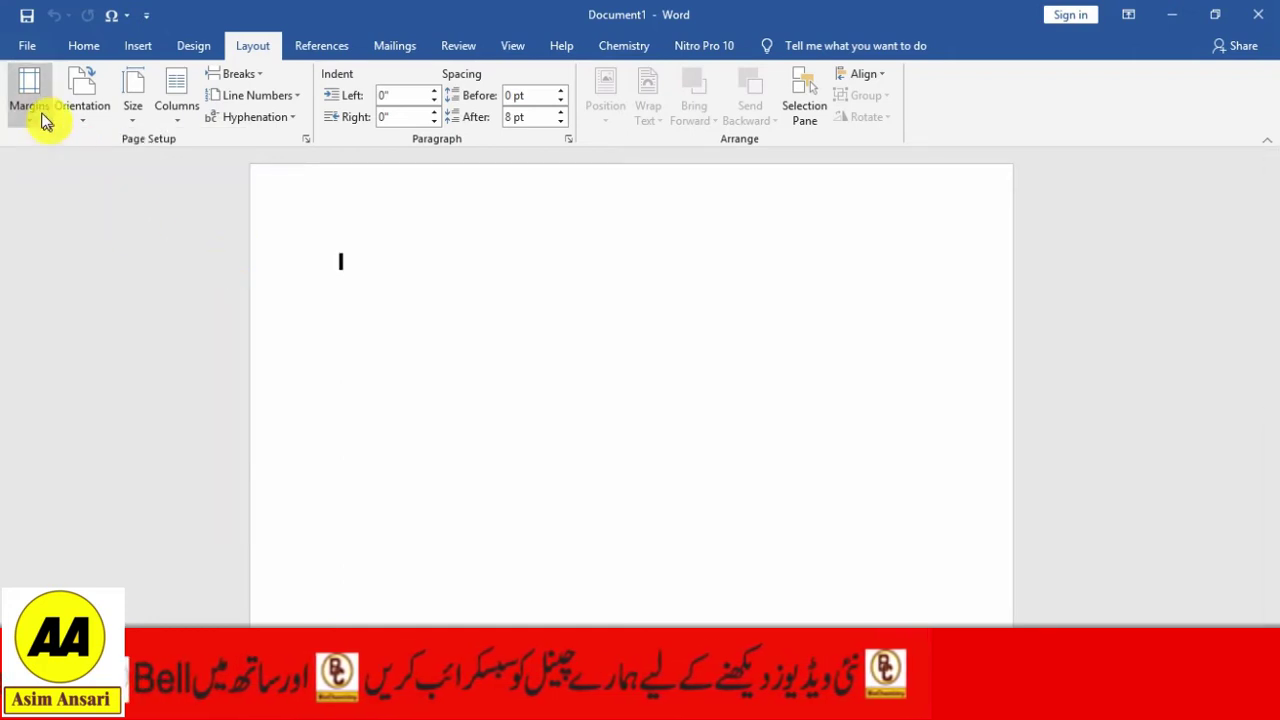
click(40, 113)
click(70, 213)
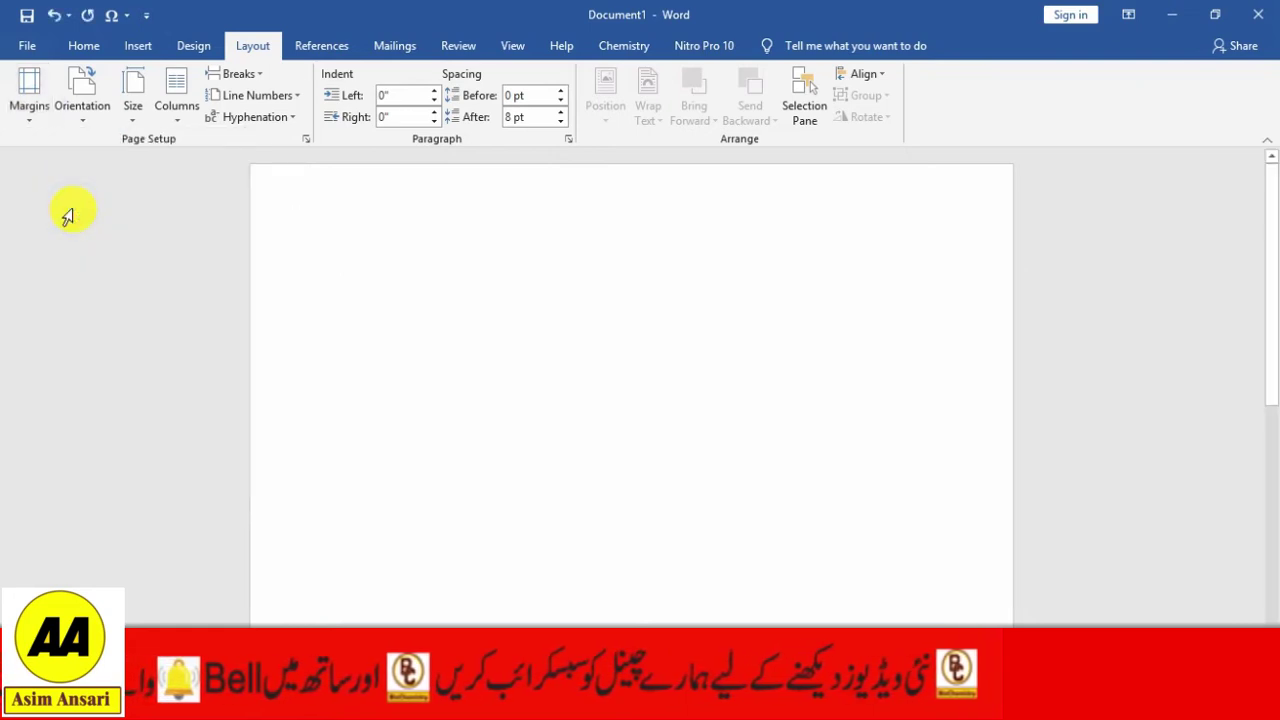
Step: Move from the Home tab to the Insert tab, where the WordArt commands are
click(85, 50)
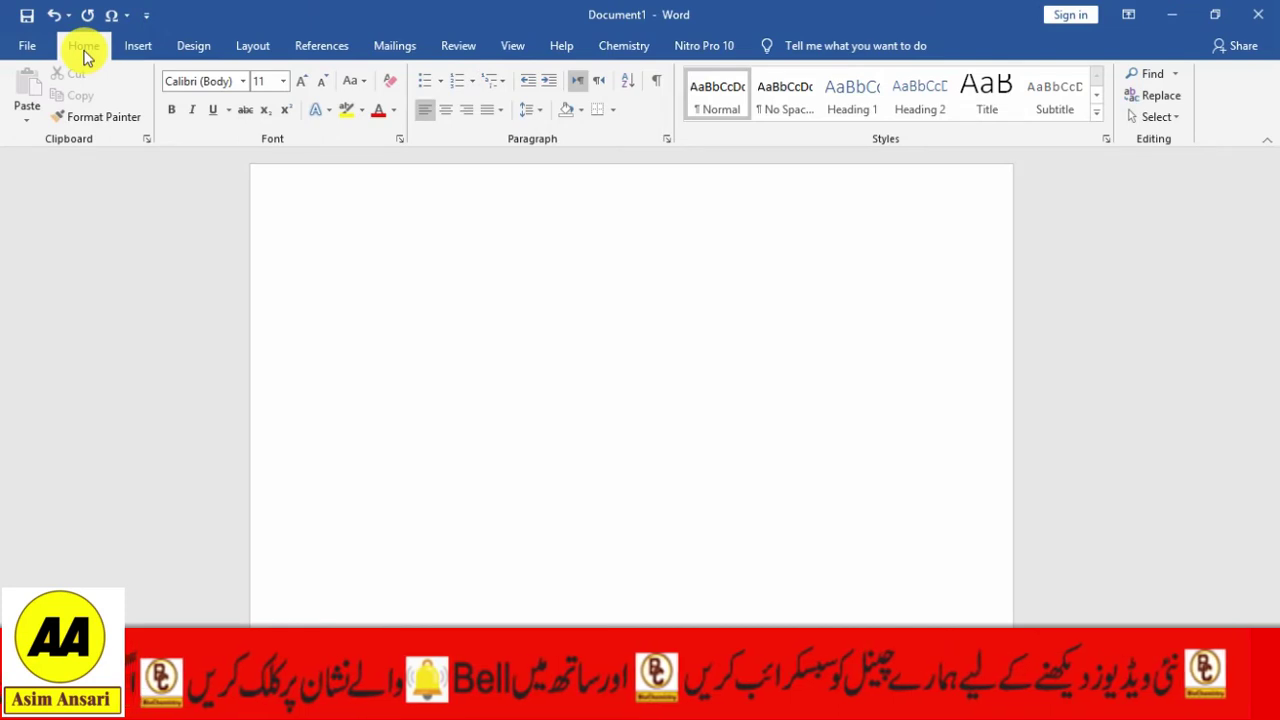
text(ASSA)
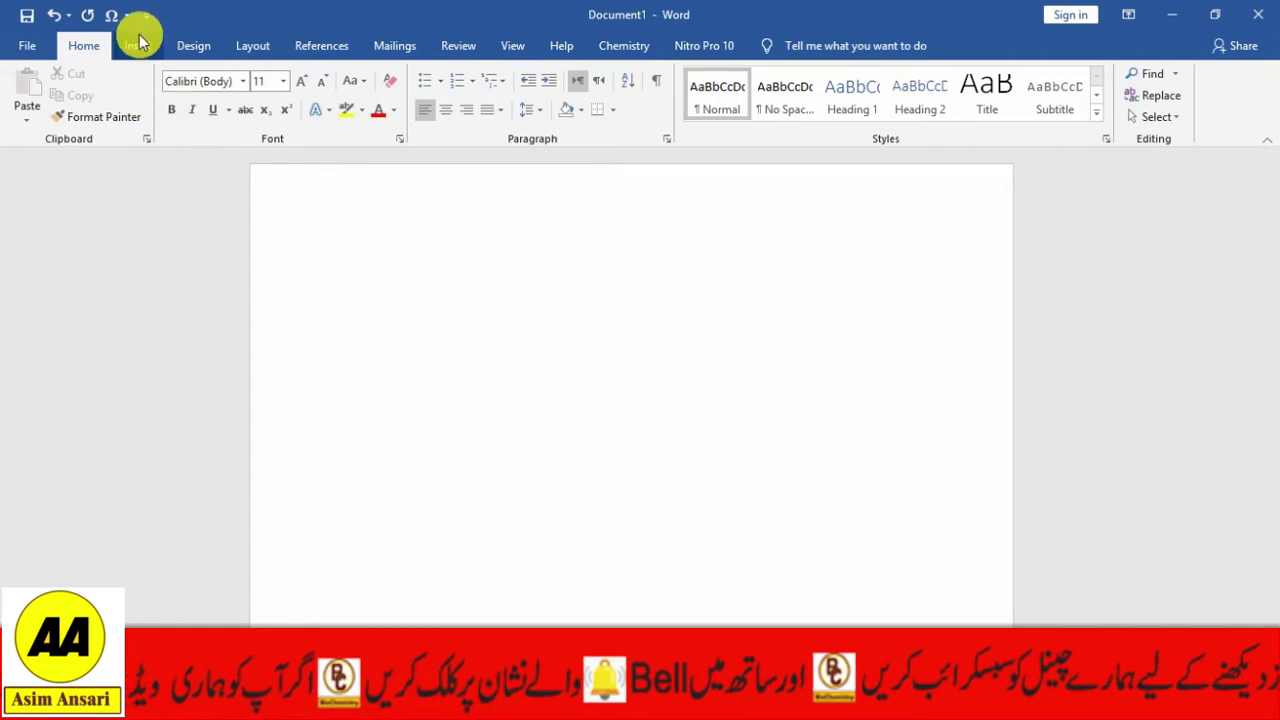
click(138, 50)
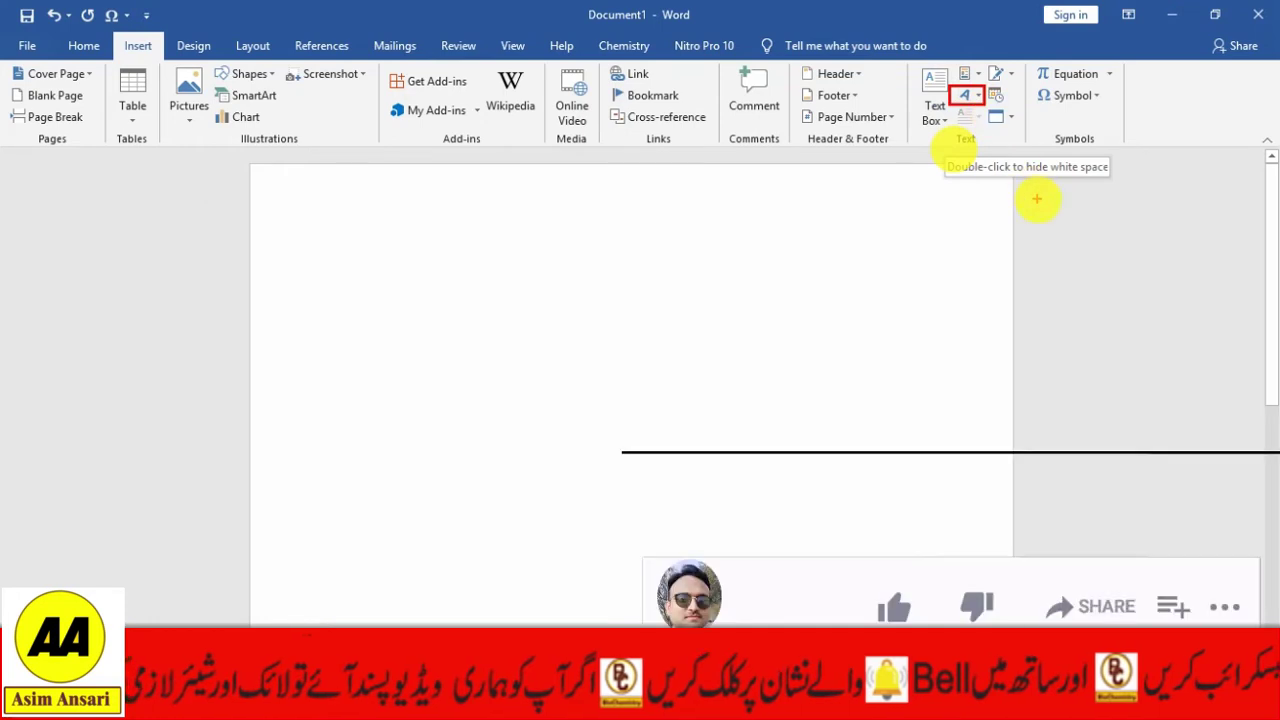
Step: Insert a blue-style WordArt and type the title 'Govt.Higher Secondary School'
click(970, 94)
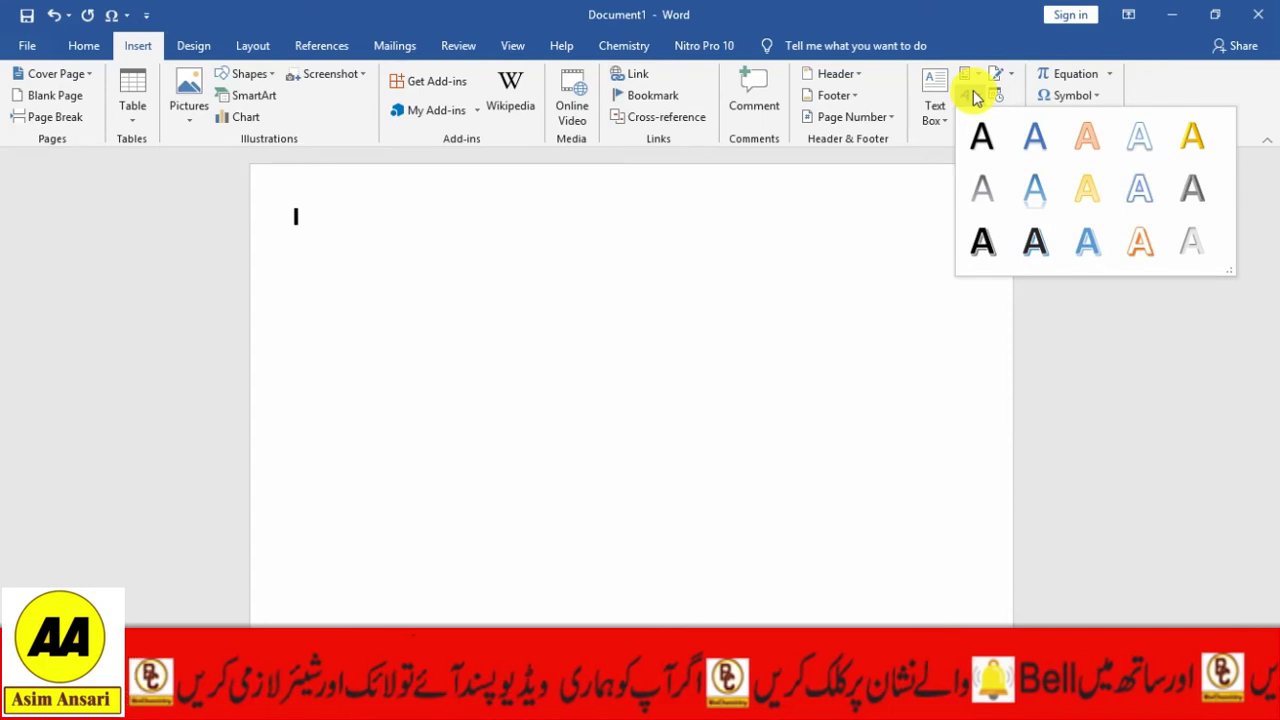
click(1092, 244)
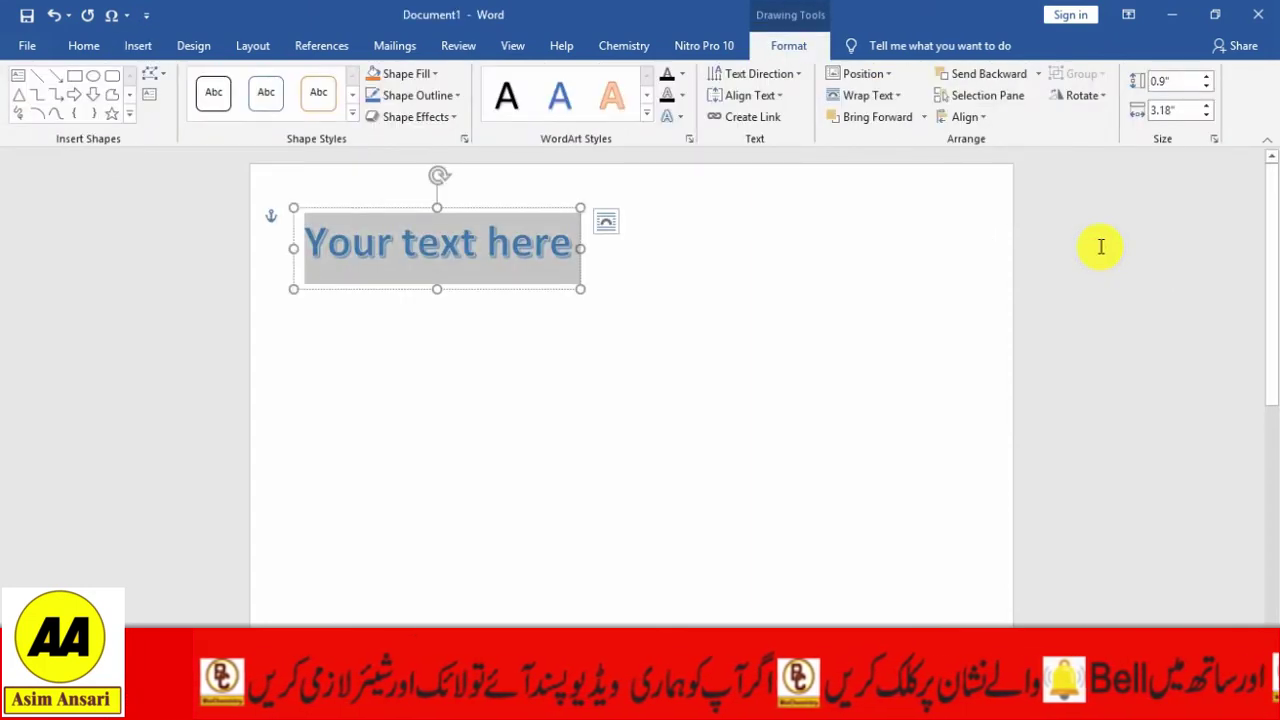
key(BackSpace)
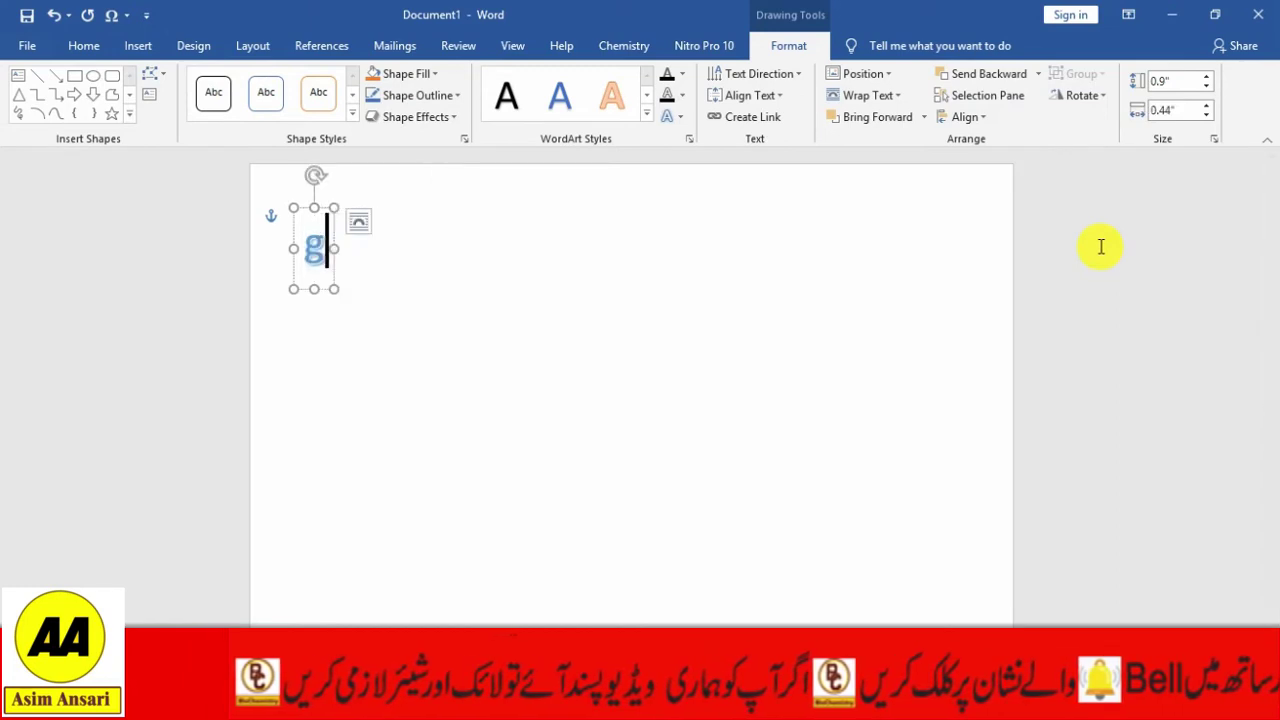
text(GO)
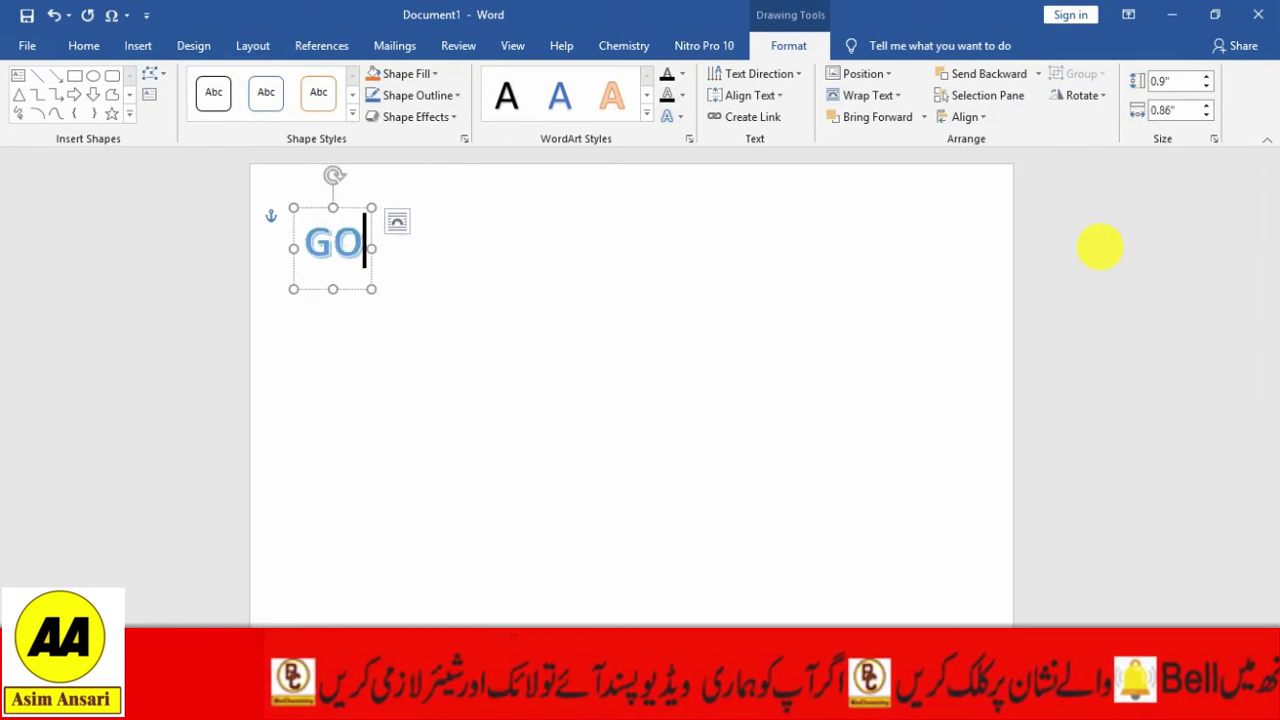
key(BackSpace)
text(ovt)
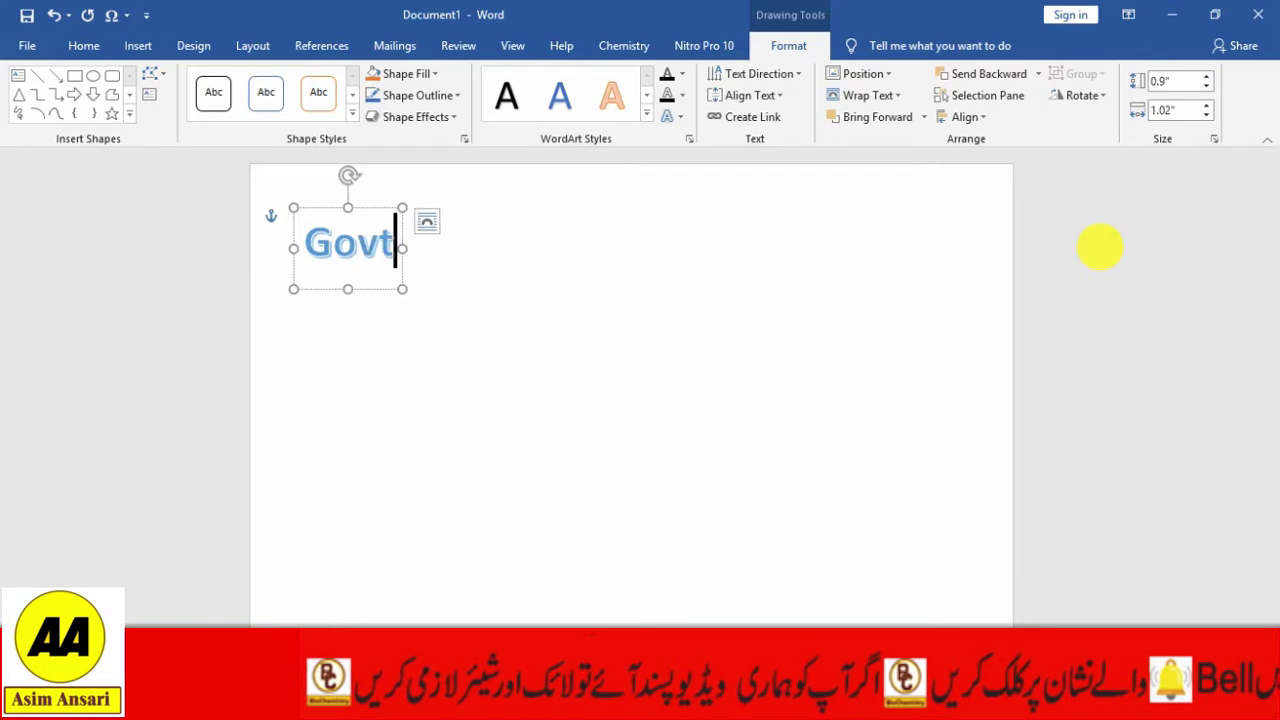
text(.Hi)
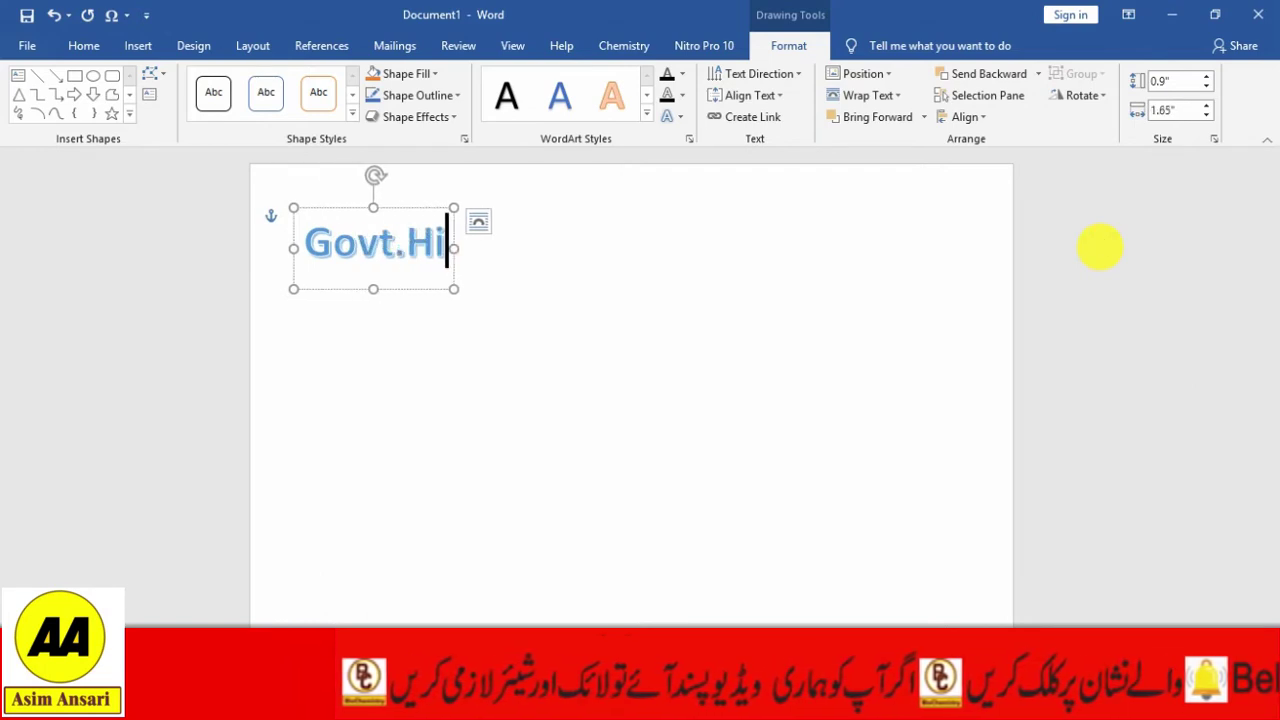
text(gher Se)
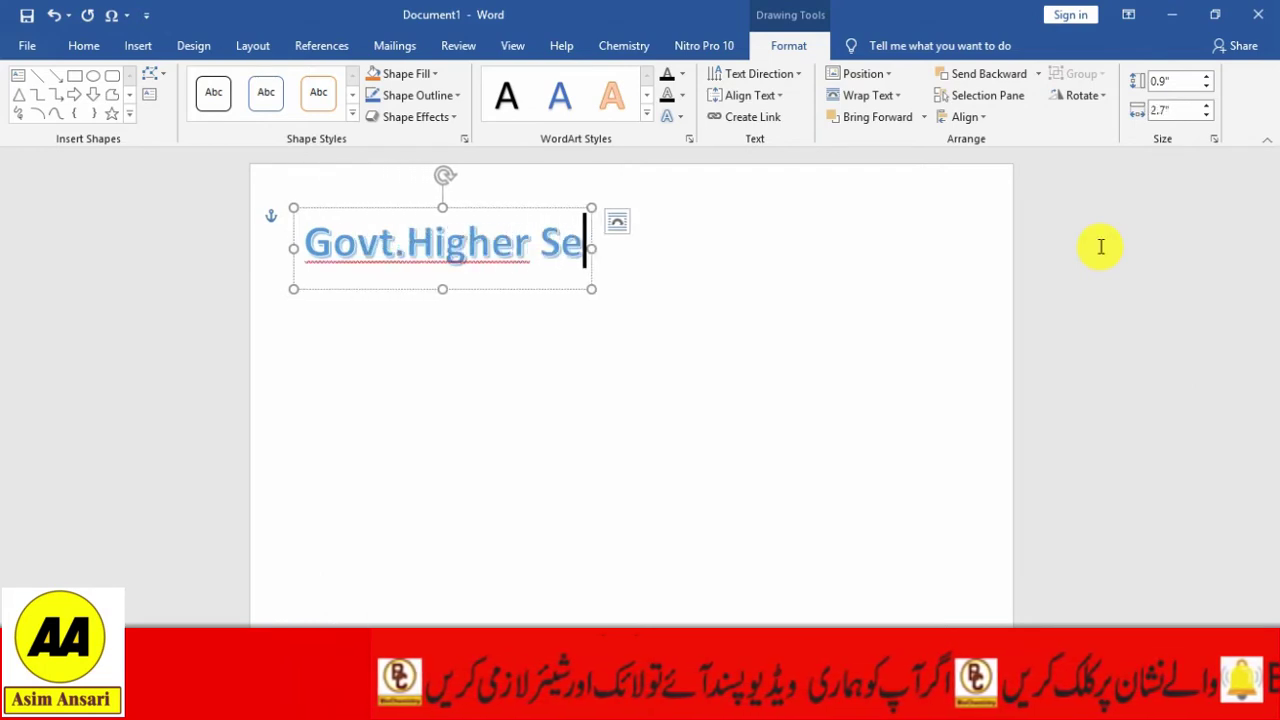
text(condary)
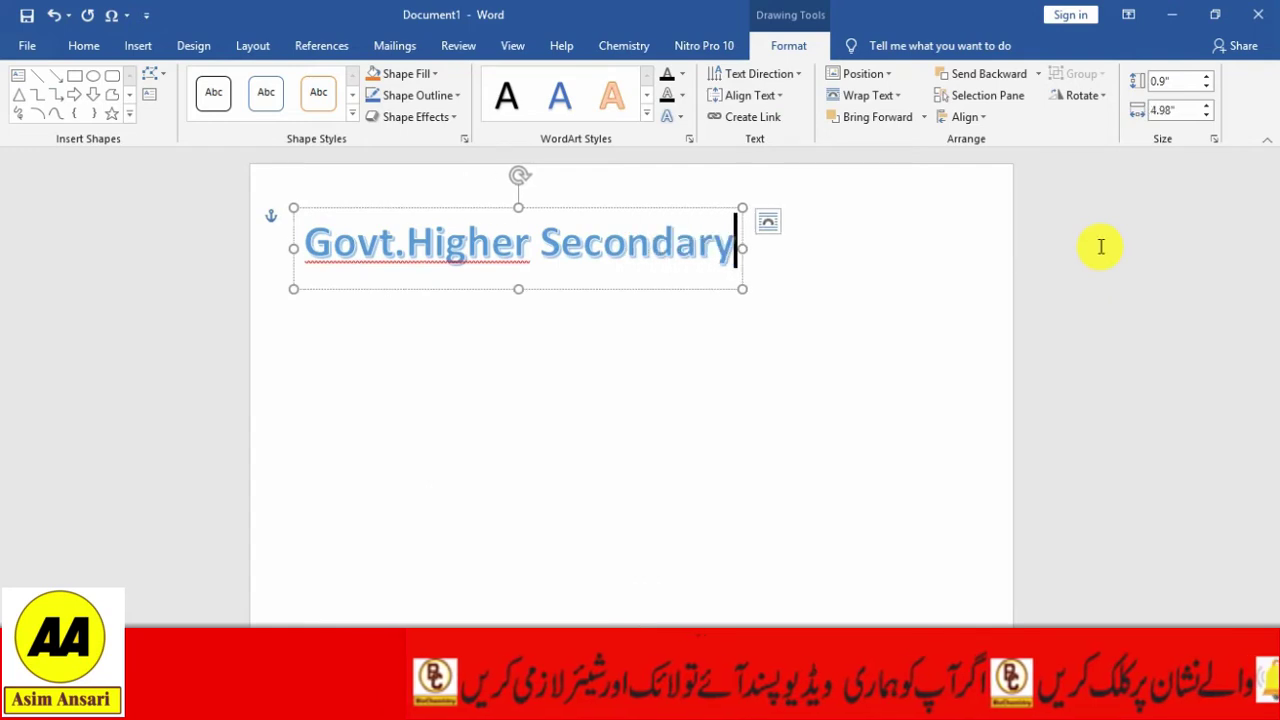
text(Schhol)
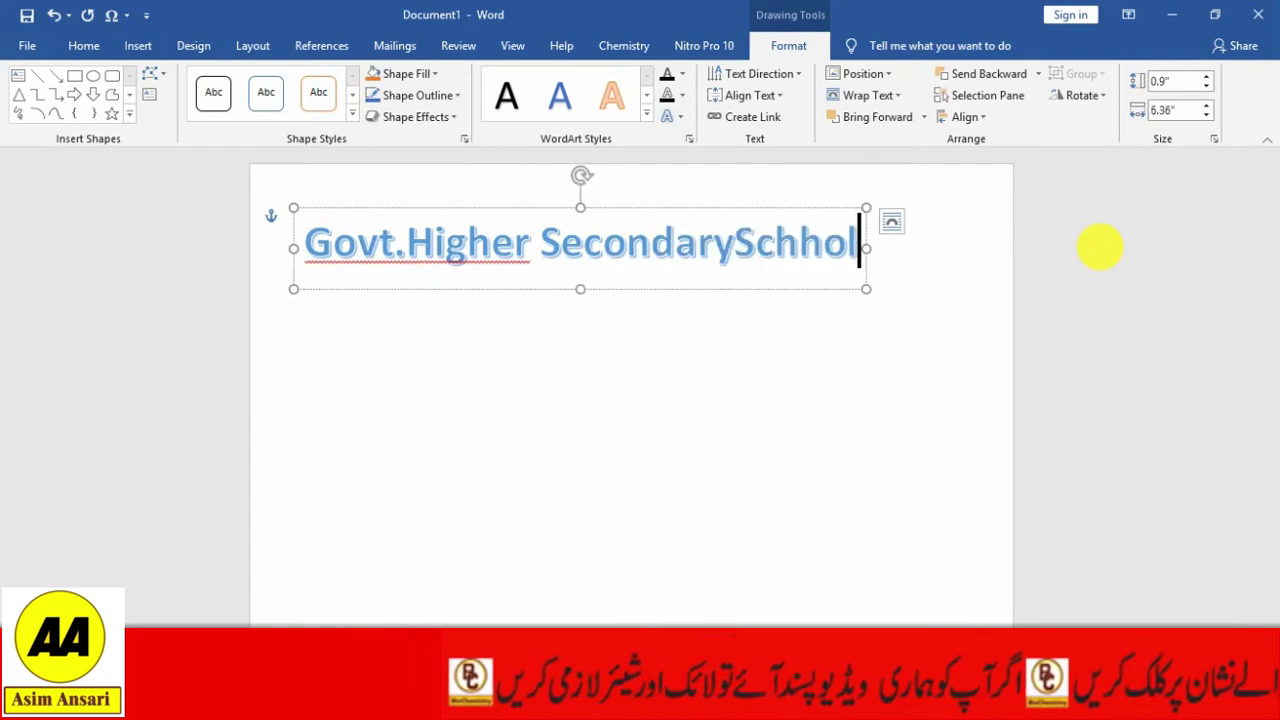
key(BackSpace)
key(BackSpace)
key(BackSpace)
key(BackSpace)
key(BackSpace)
key(BackSpace)
text(S)
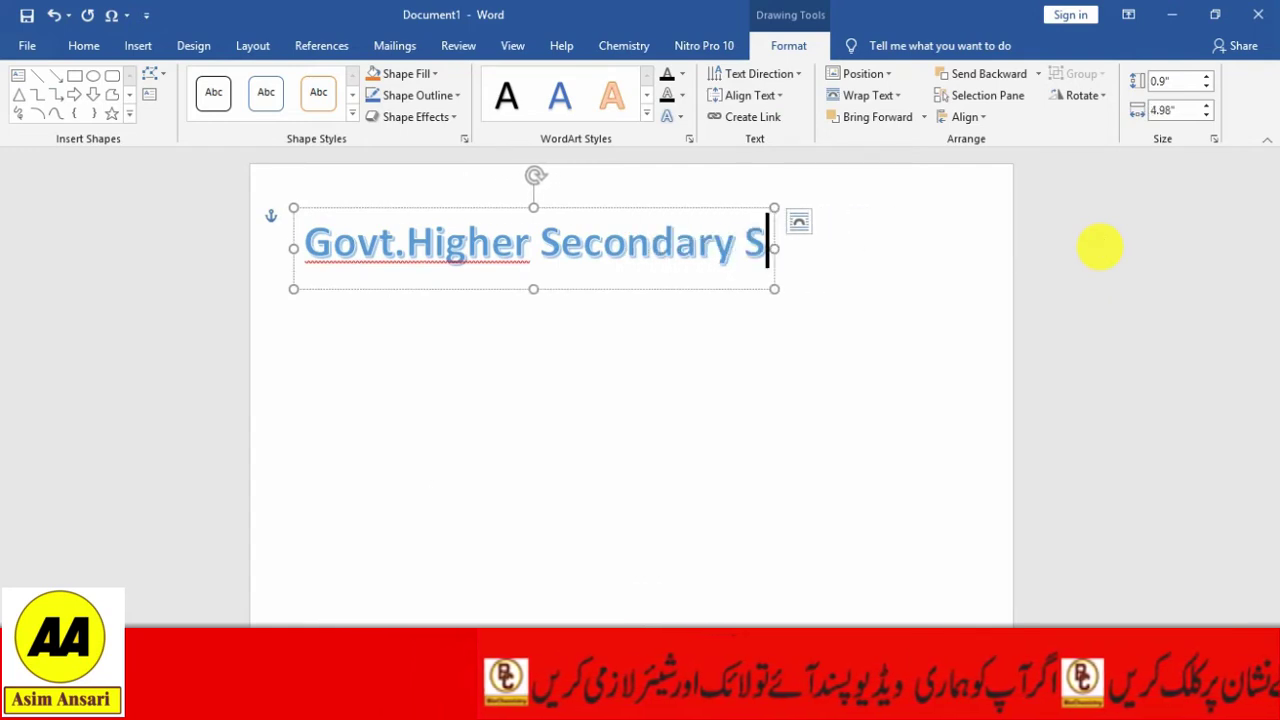
text(chool)
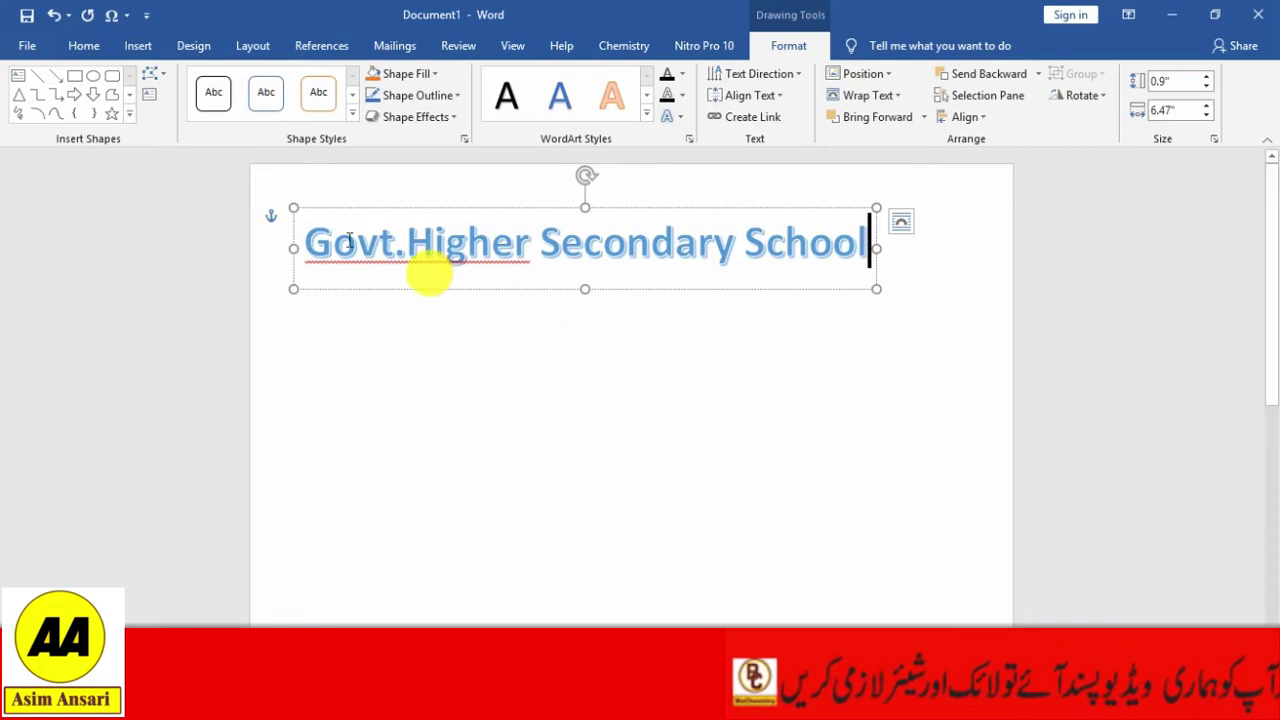
Step: Set the WordArt title's font colour to the custom deeper blue #4C3FF1
drag(308, 240, 855, 257)
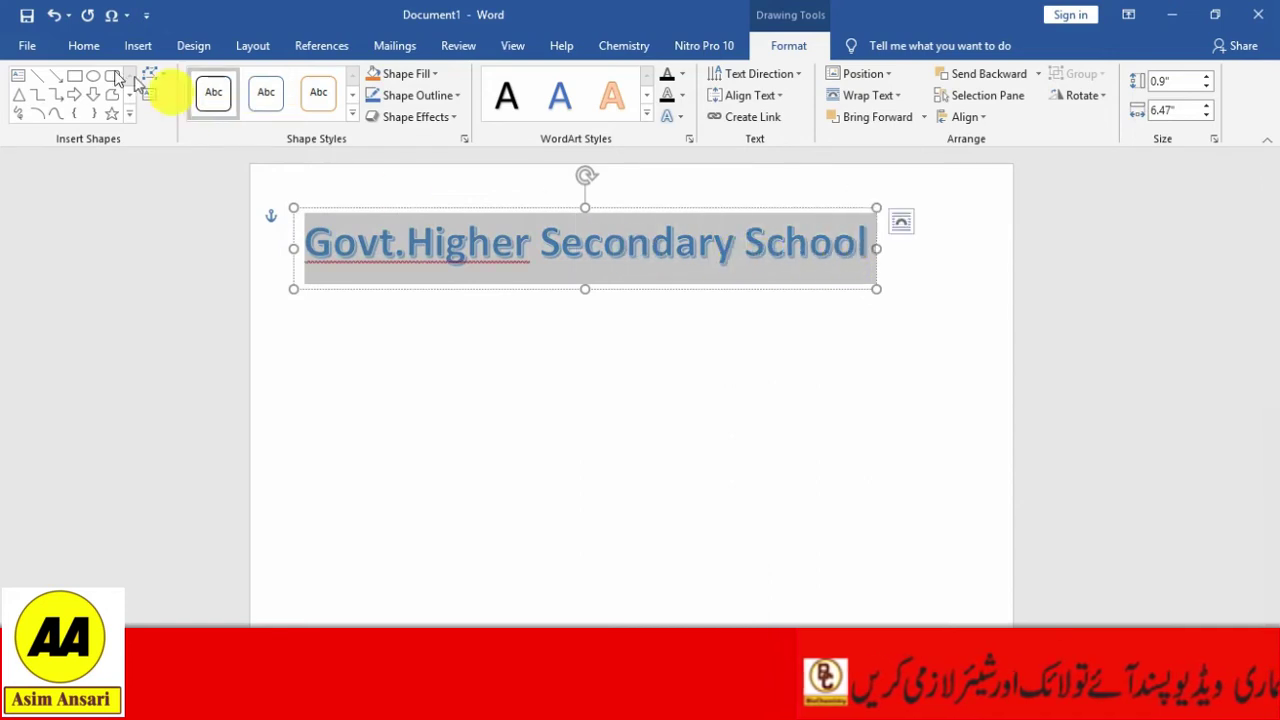
click(90, 50)
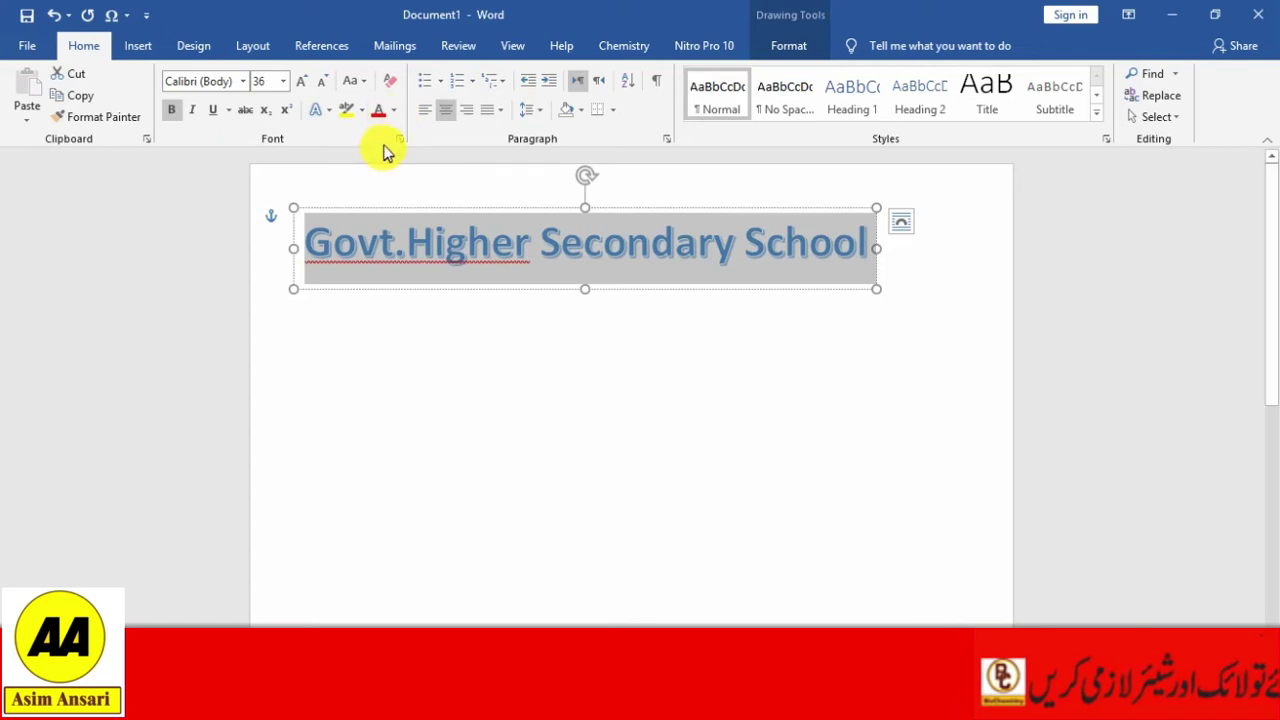
click(395, 112)
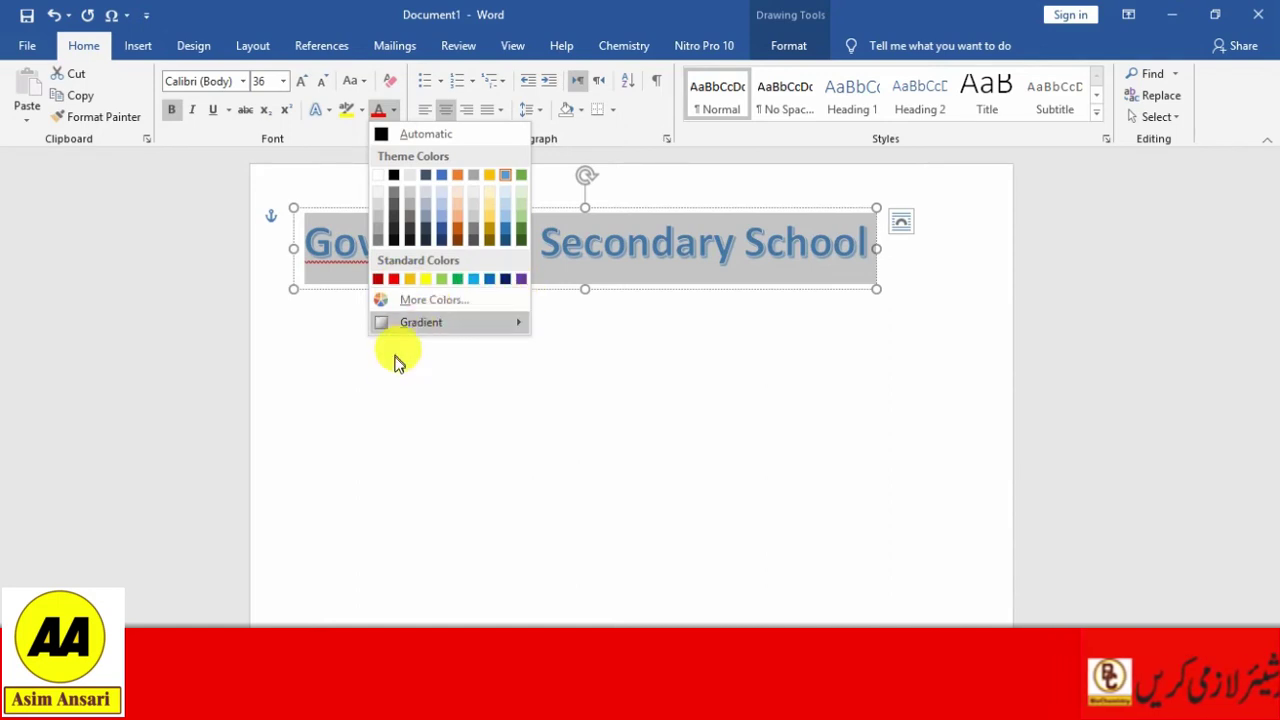
mouse_move(420, 322)
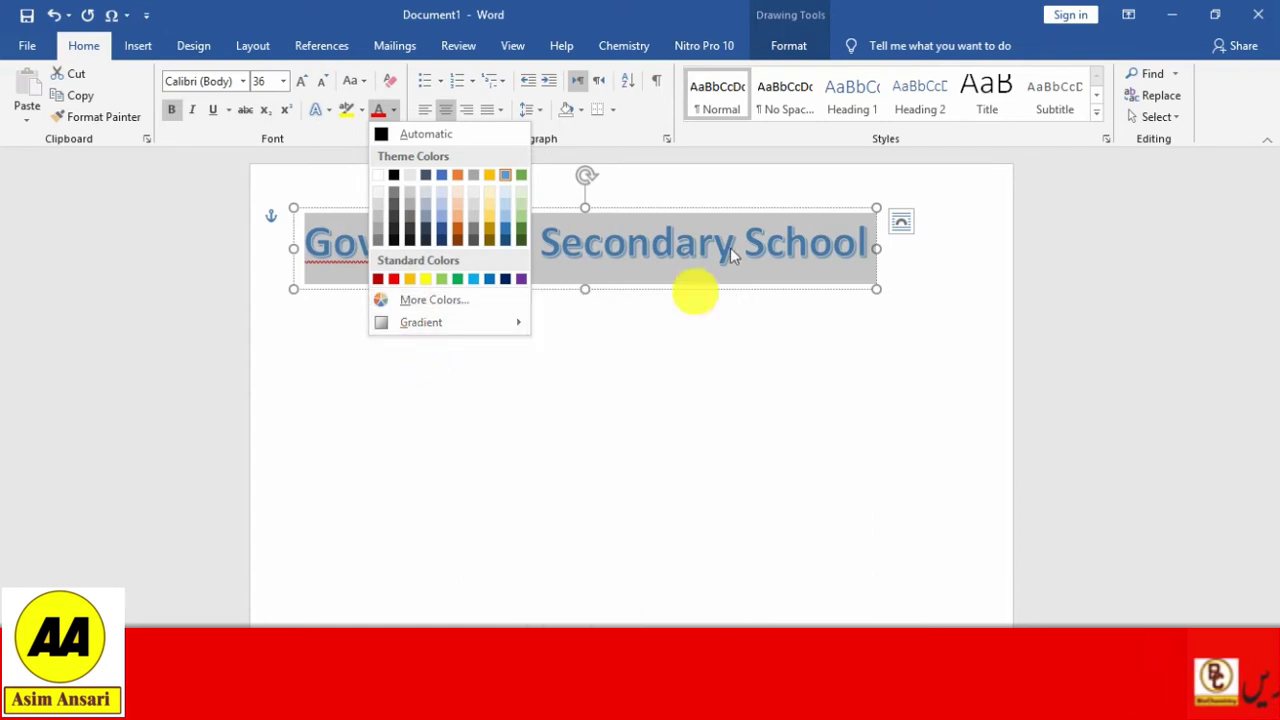
click(425, 300)
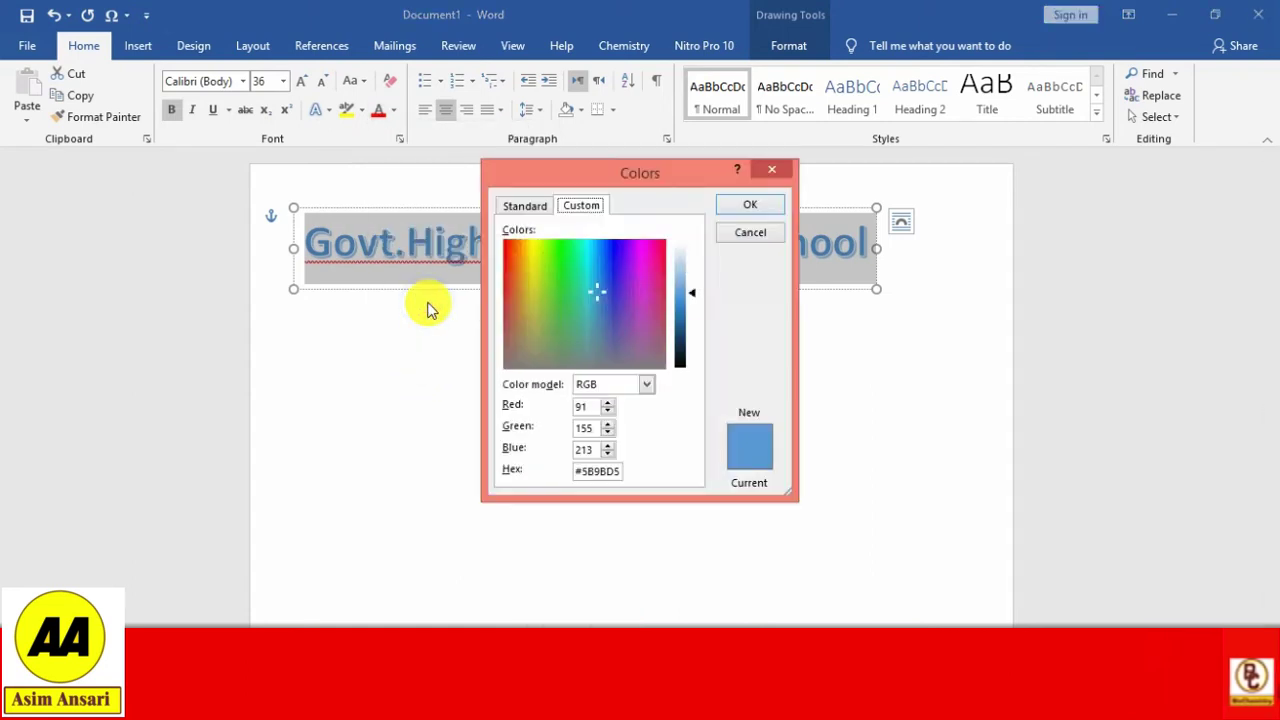
click(612, 257)
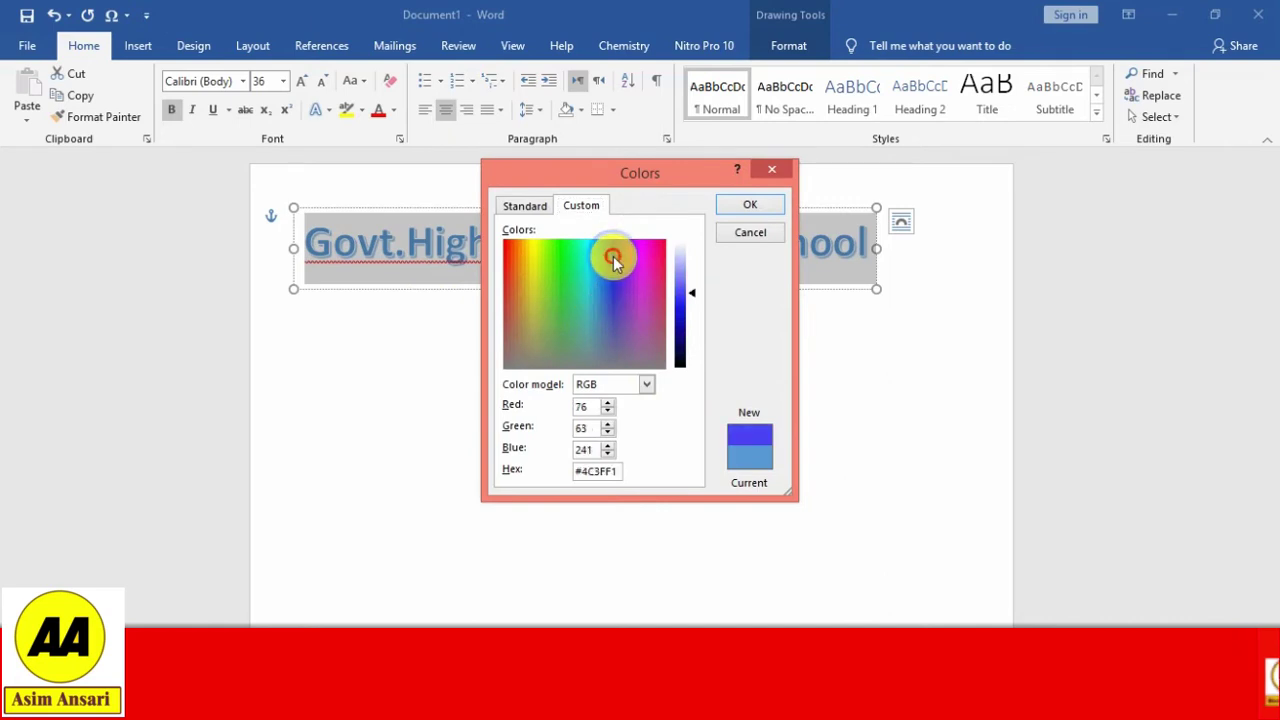
click(752, 208)
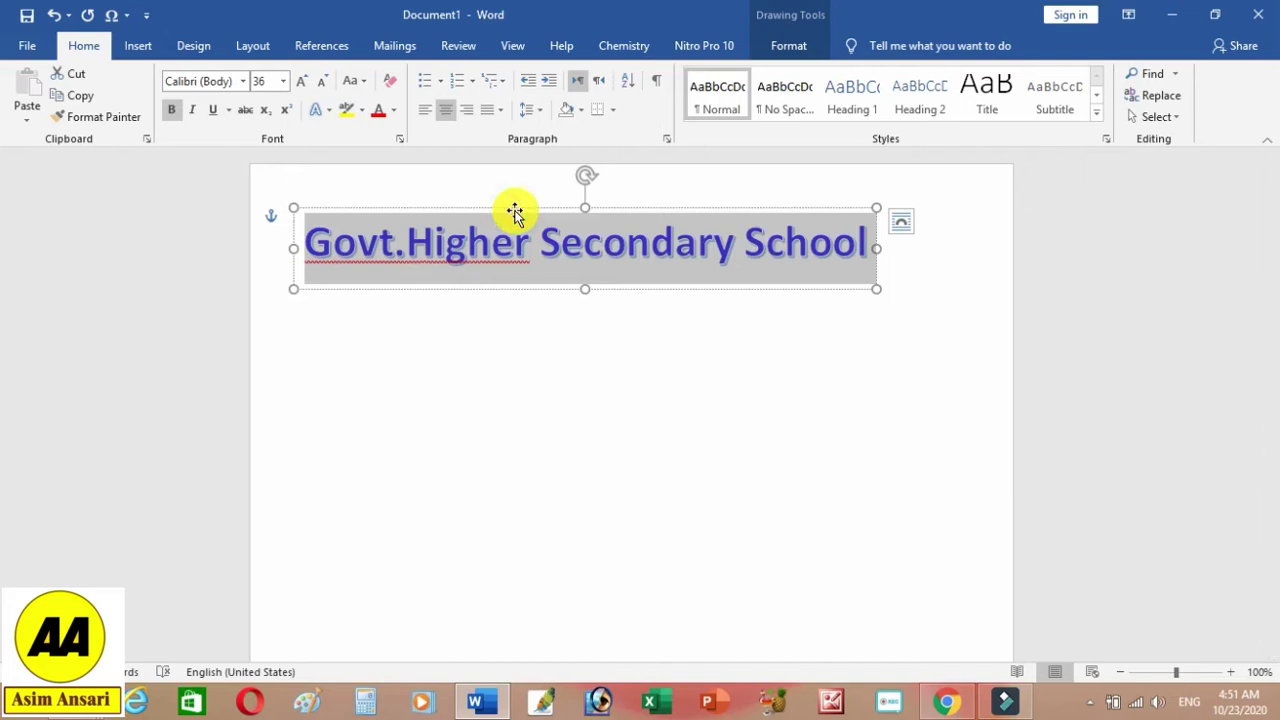
Step: Drag the WordArt title box up to the top of the page
mouse_move(514, 213)
mouse_down()
mouse_move(592, 234)
mouse_move(585, 187)
mouse_up()
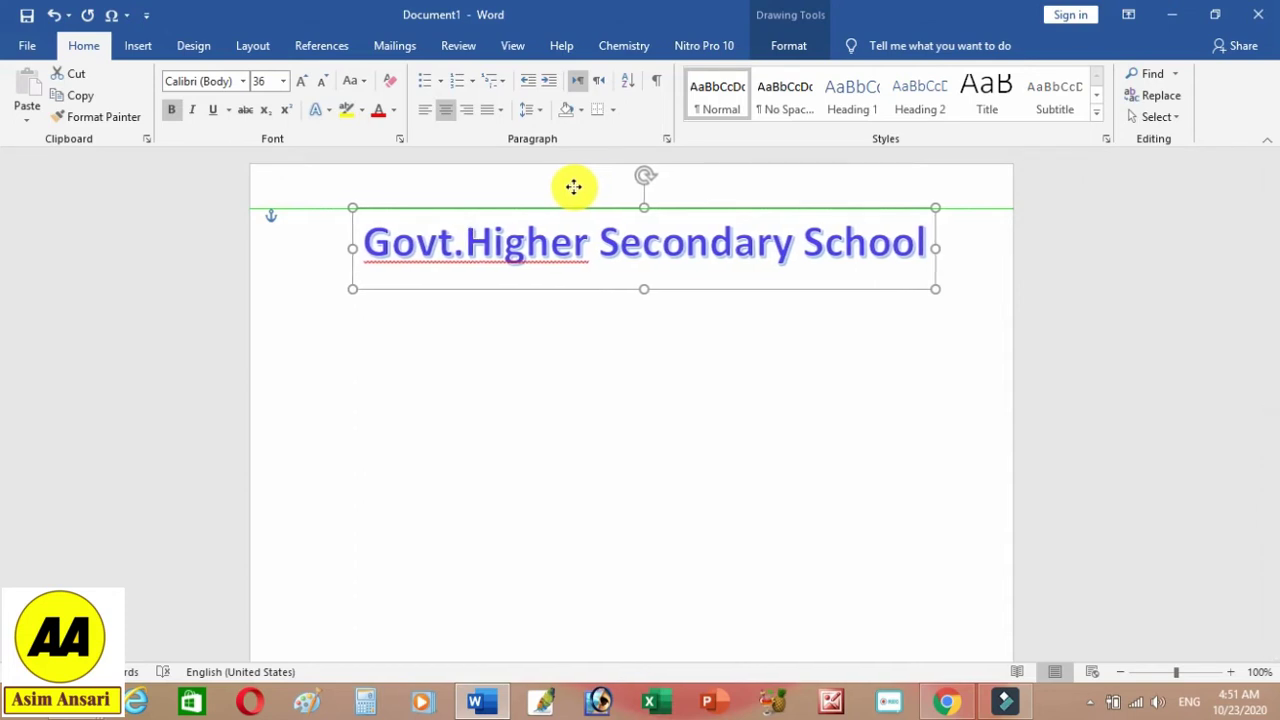
drag(585, 187, 563, 174)
click(563, 174)
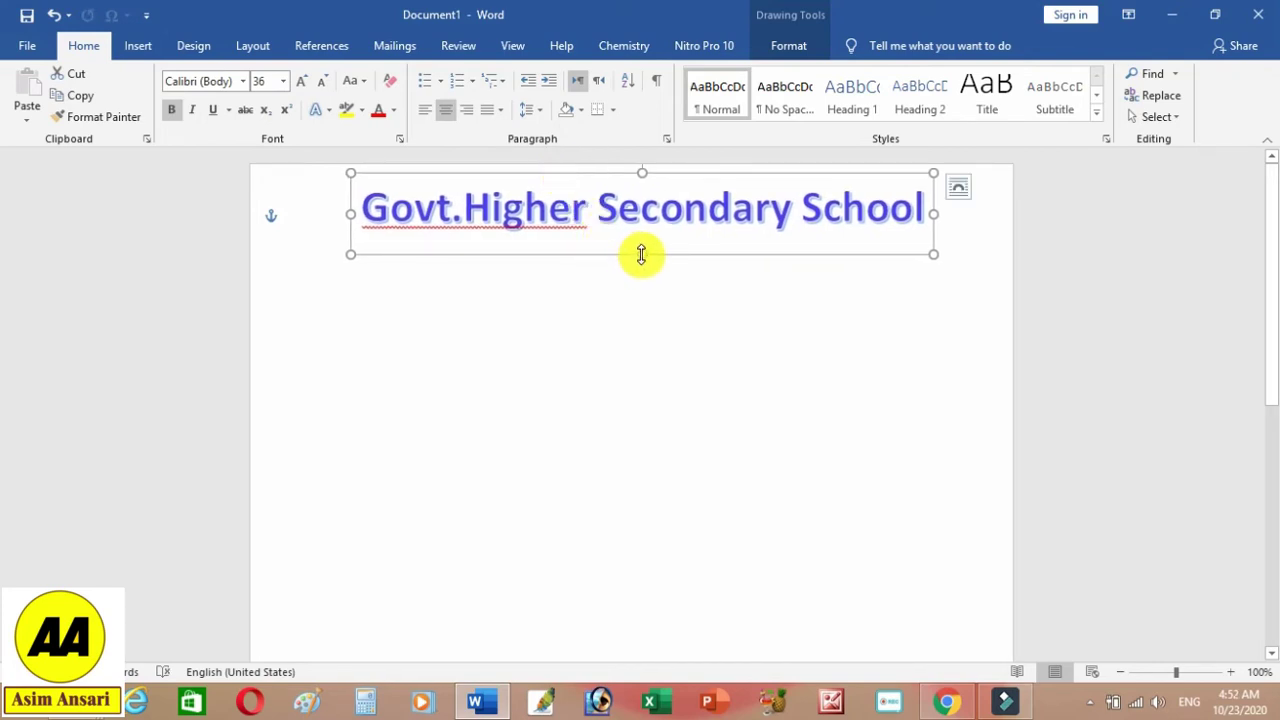
Step: Trim the title box's height so it fits the text snugly
click(638, 287)
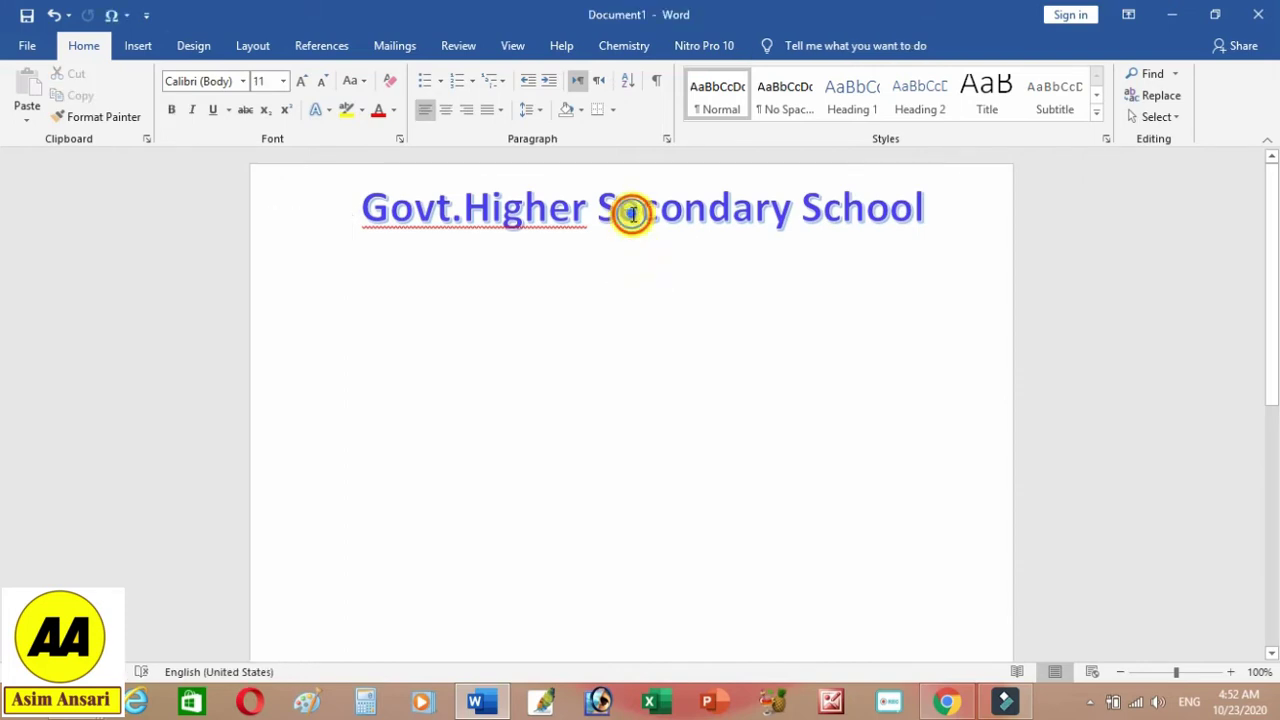
click(634, 212)
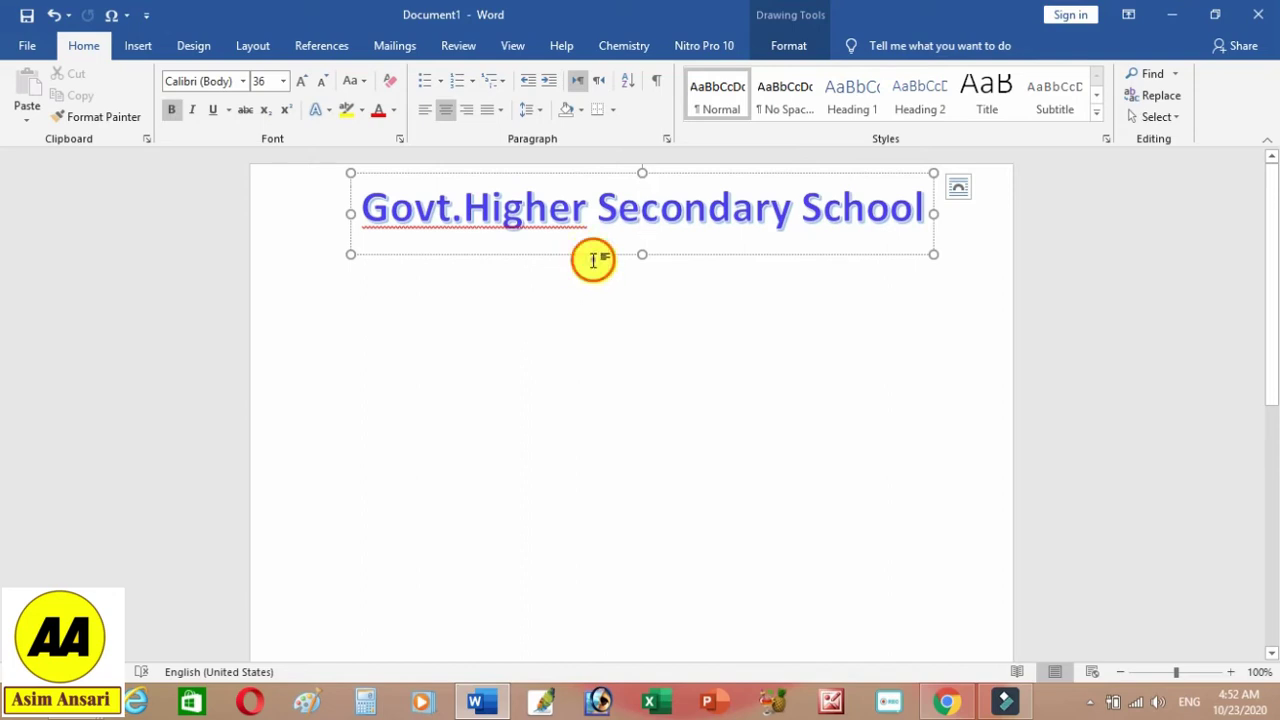
click(593, 247)
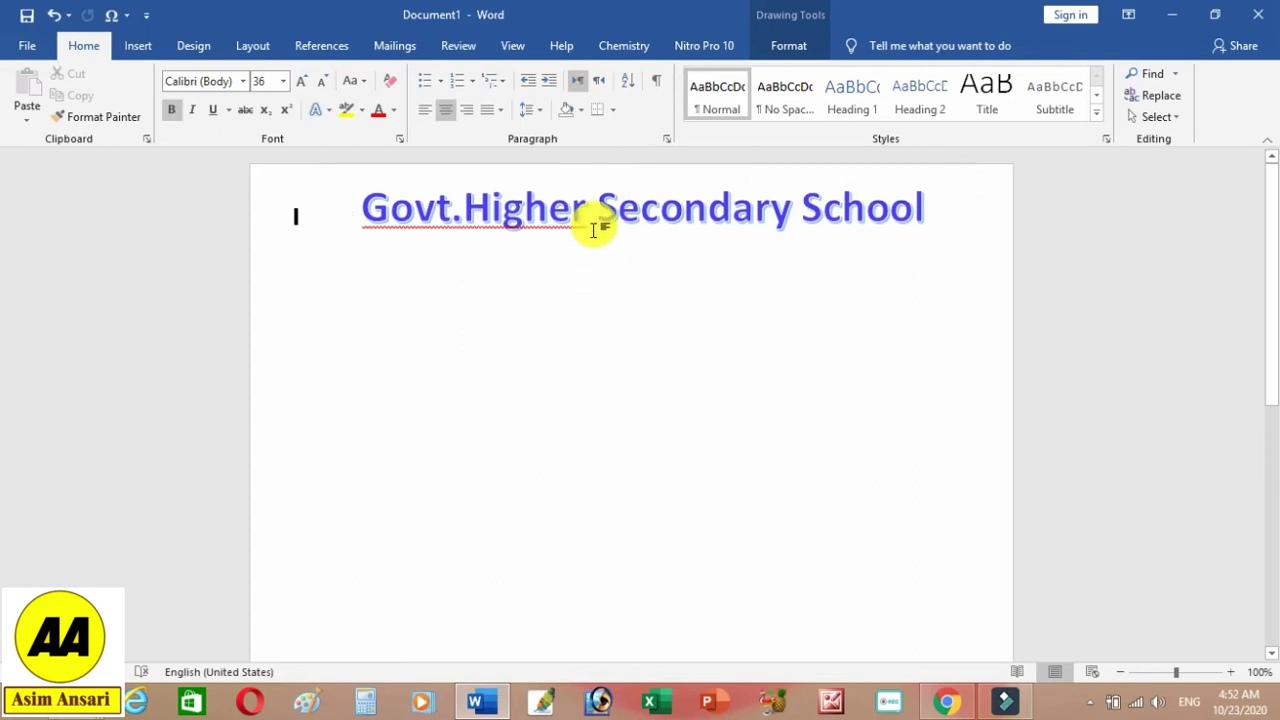
click(591, 239)
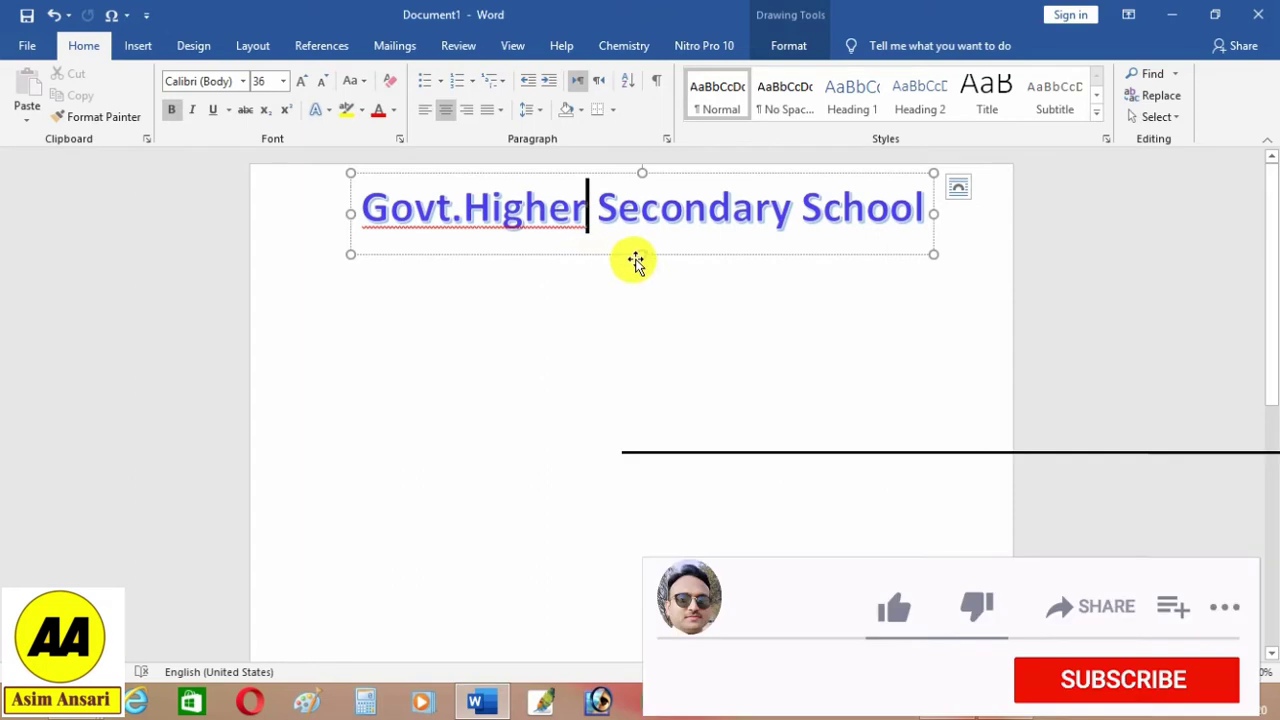
drag(641, 255, 641, 243)
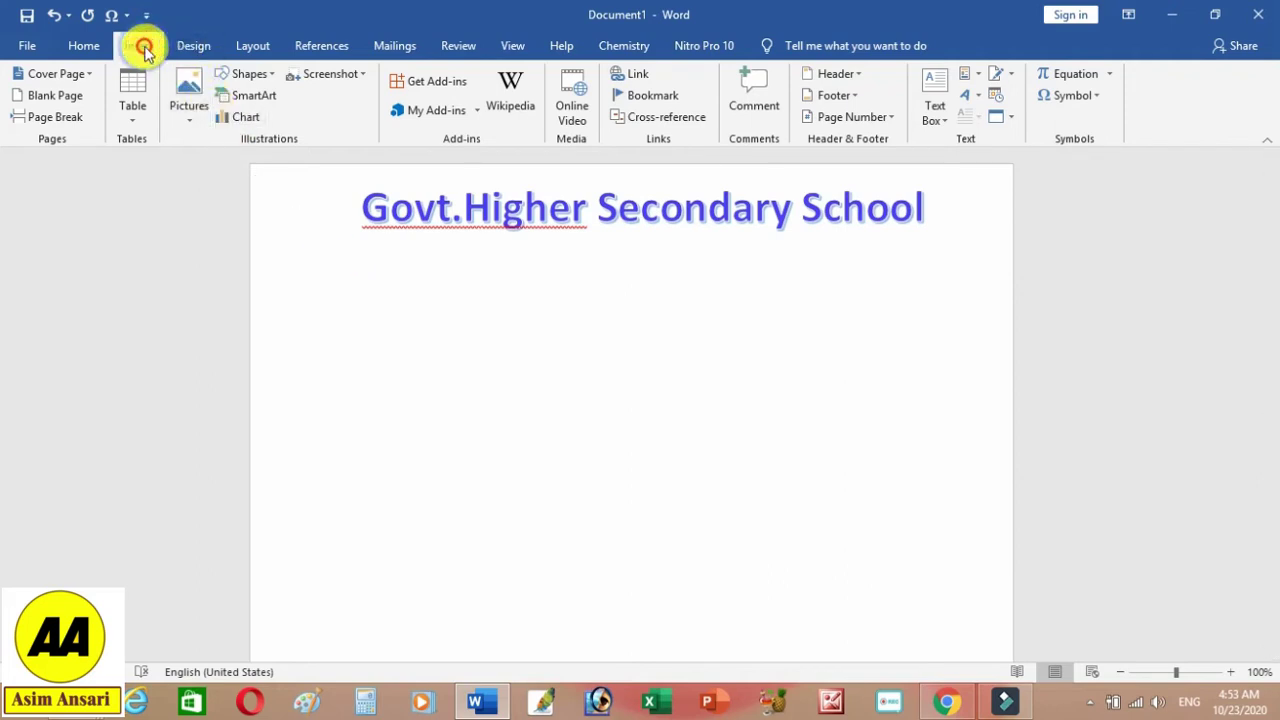
Step: Insert a simple text box under the title reading 'Budhla Sant,Multan' and select its text
click(940, 90)
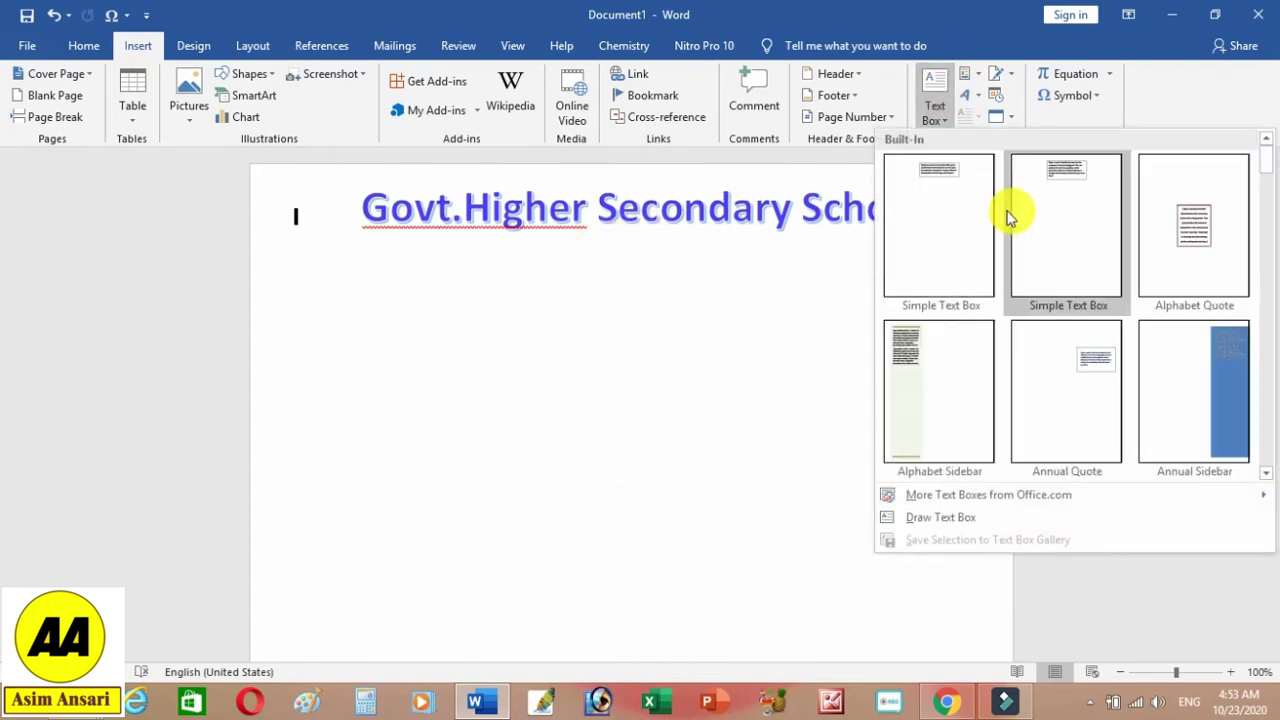
click(963, 215)
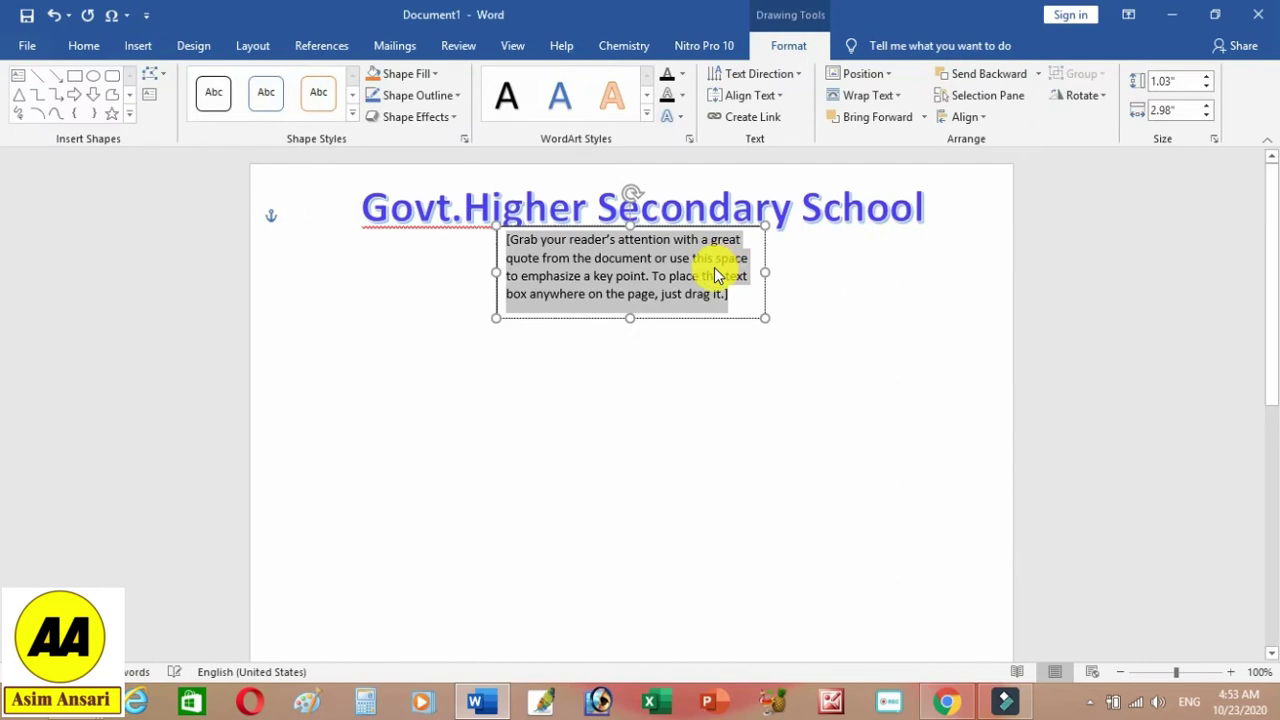
text(Budhl)
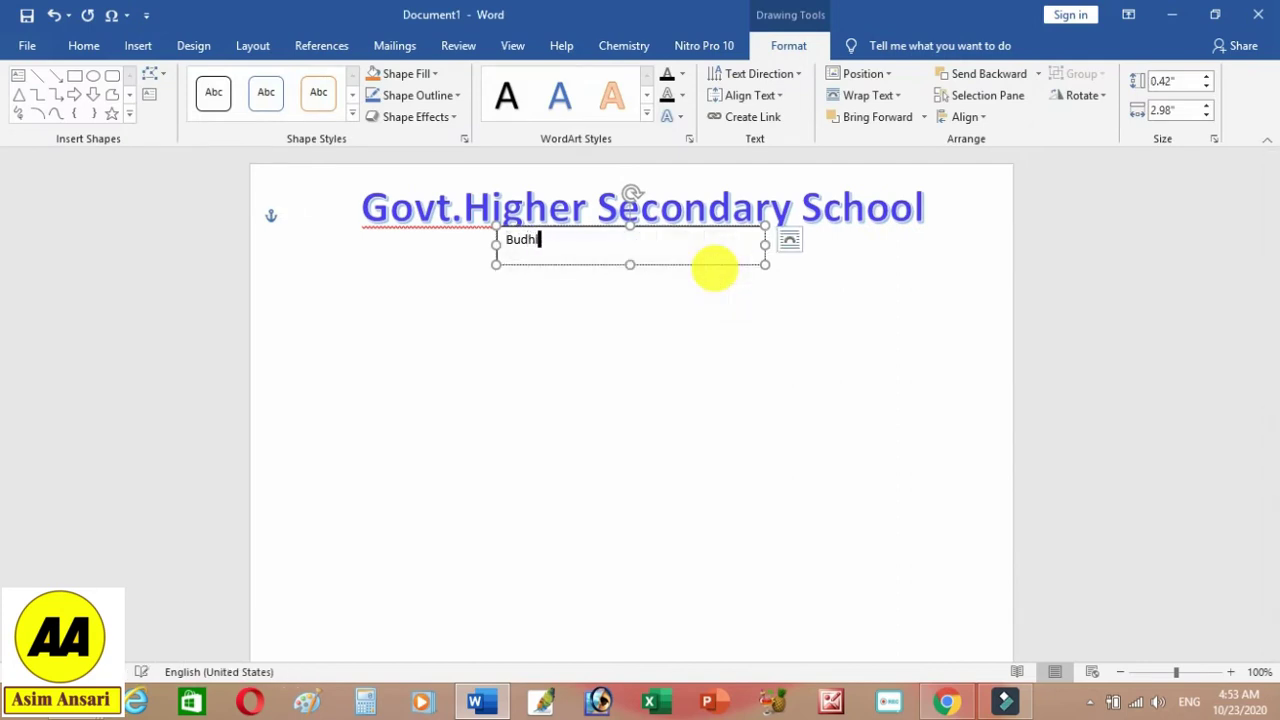
text(a Sant,Multan)
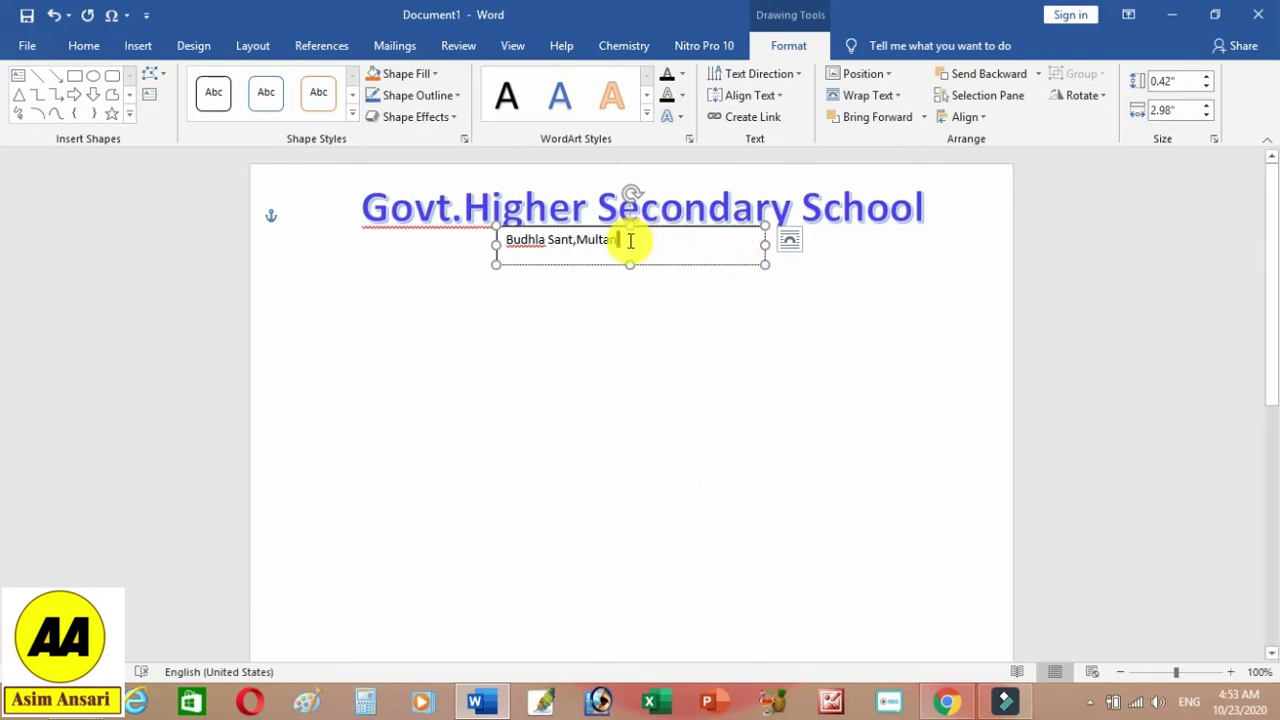
drag(630, 240, 506, 240)
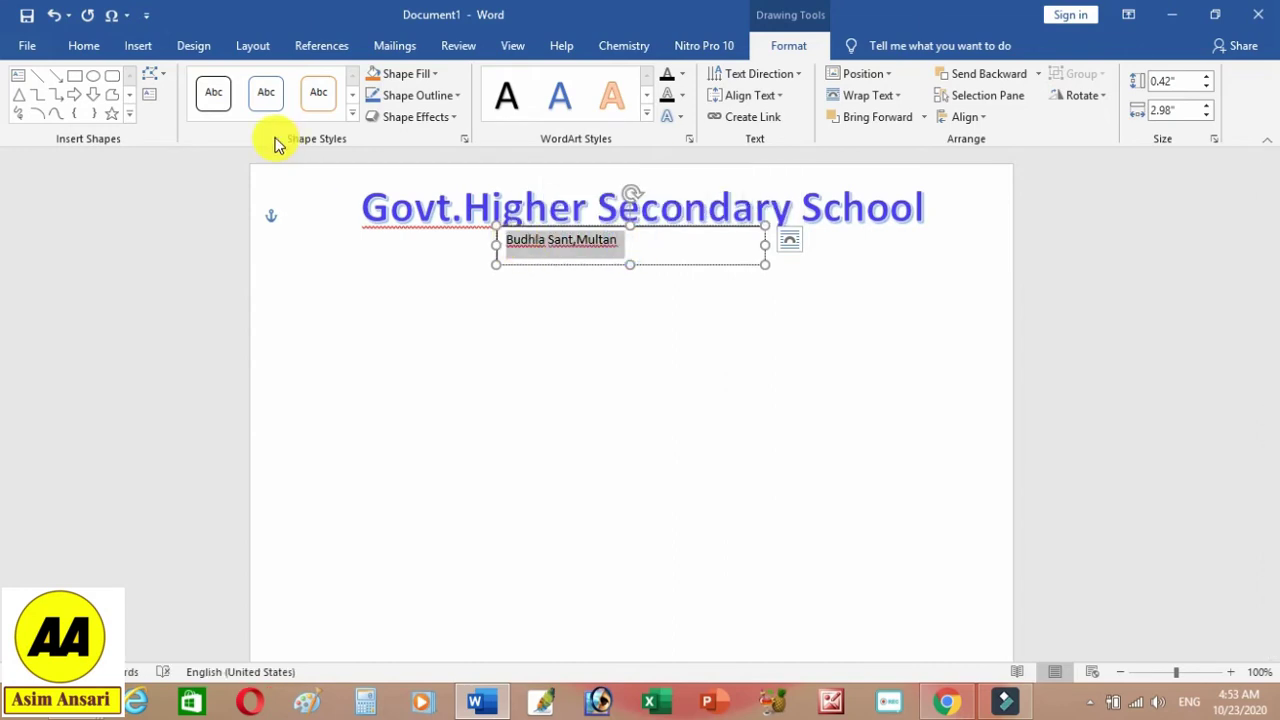
click(88, 46)
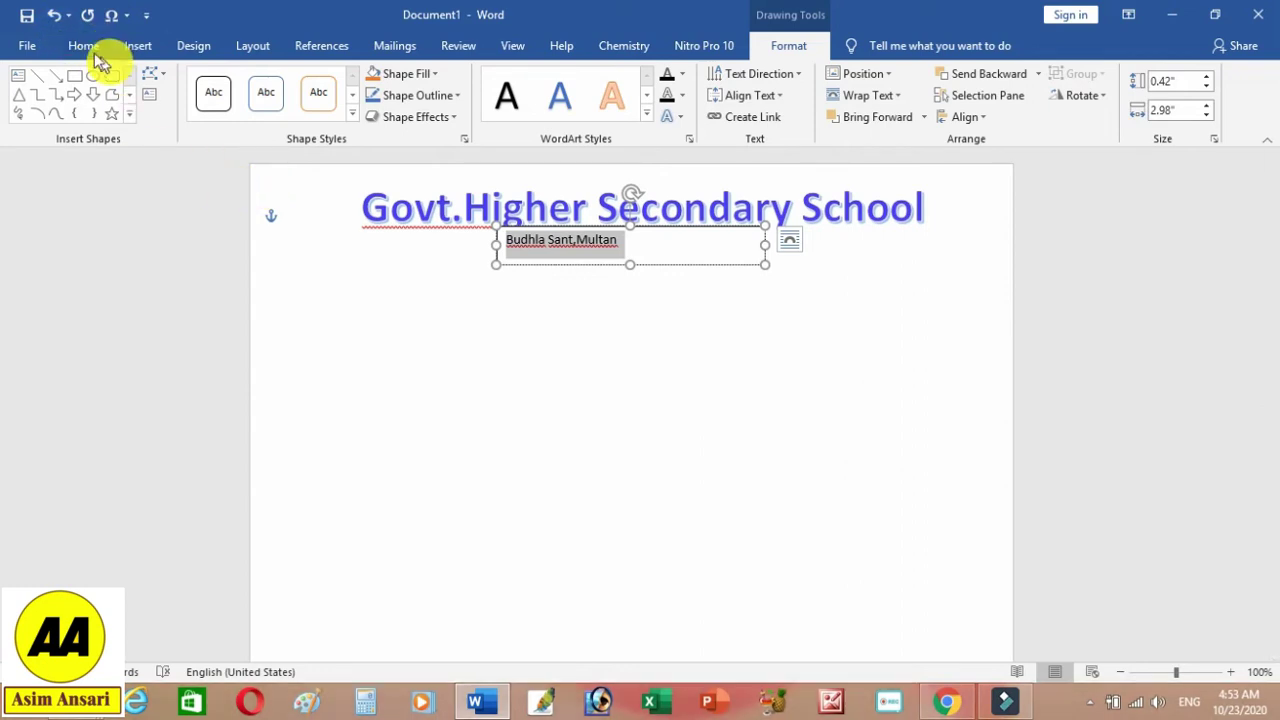
click(88, 47)
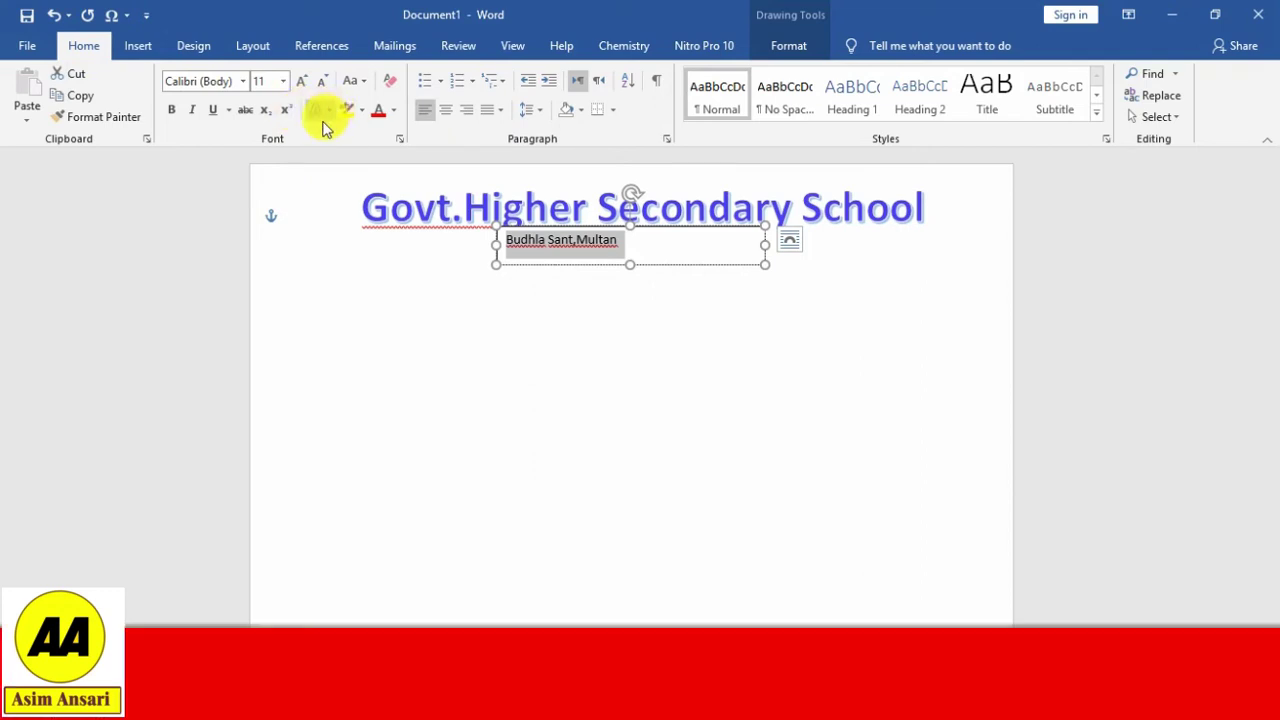
Step: Set the 'Budhla Sant,Multan' text to 22 pt and narrow its text box to fit
click(301, 81)
click(301, 81)
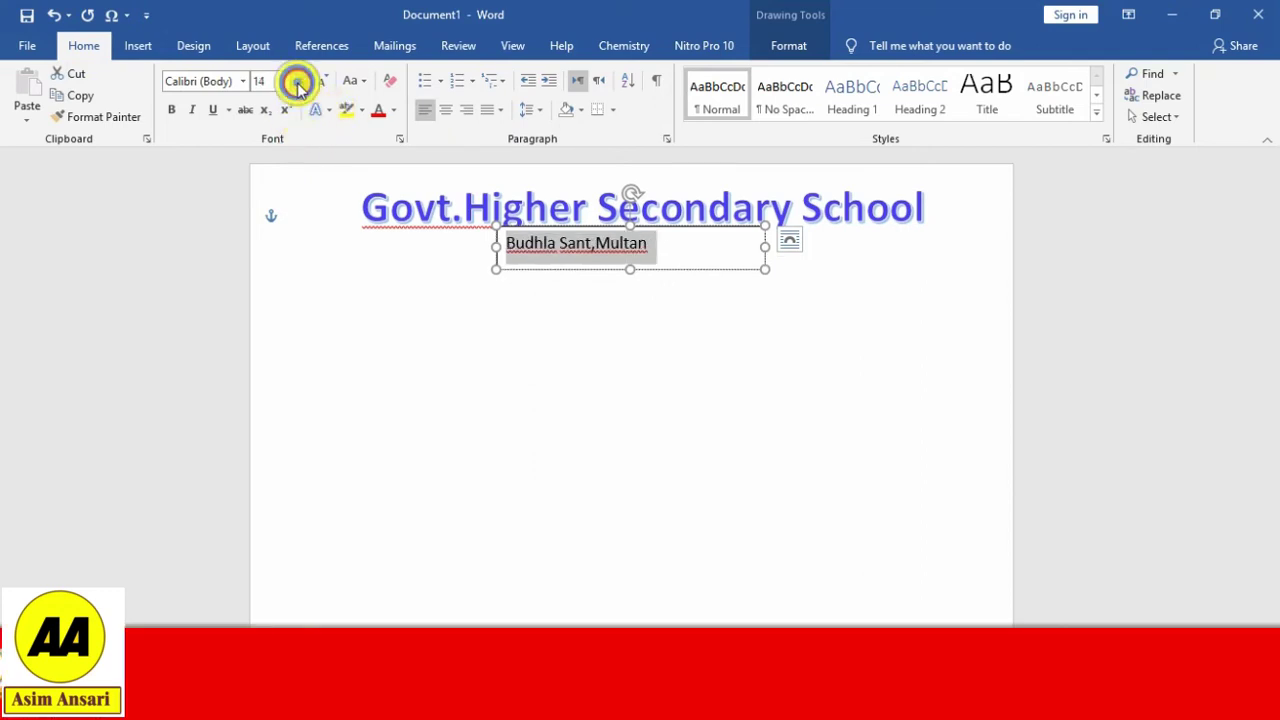
click(301, 81)
click(301, 81)
click(301, 81)
click(301, 81)
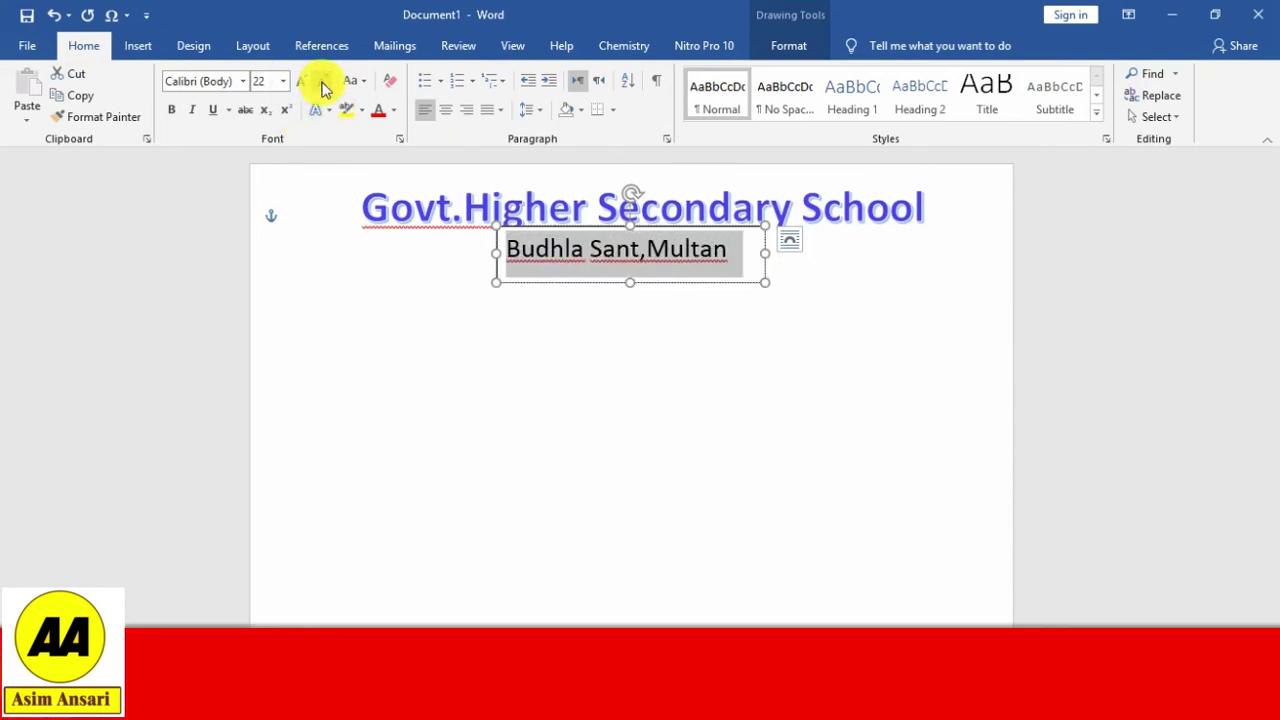
click(322, 81)
click(322, 81)
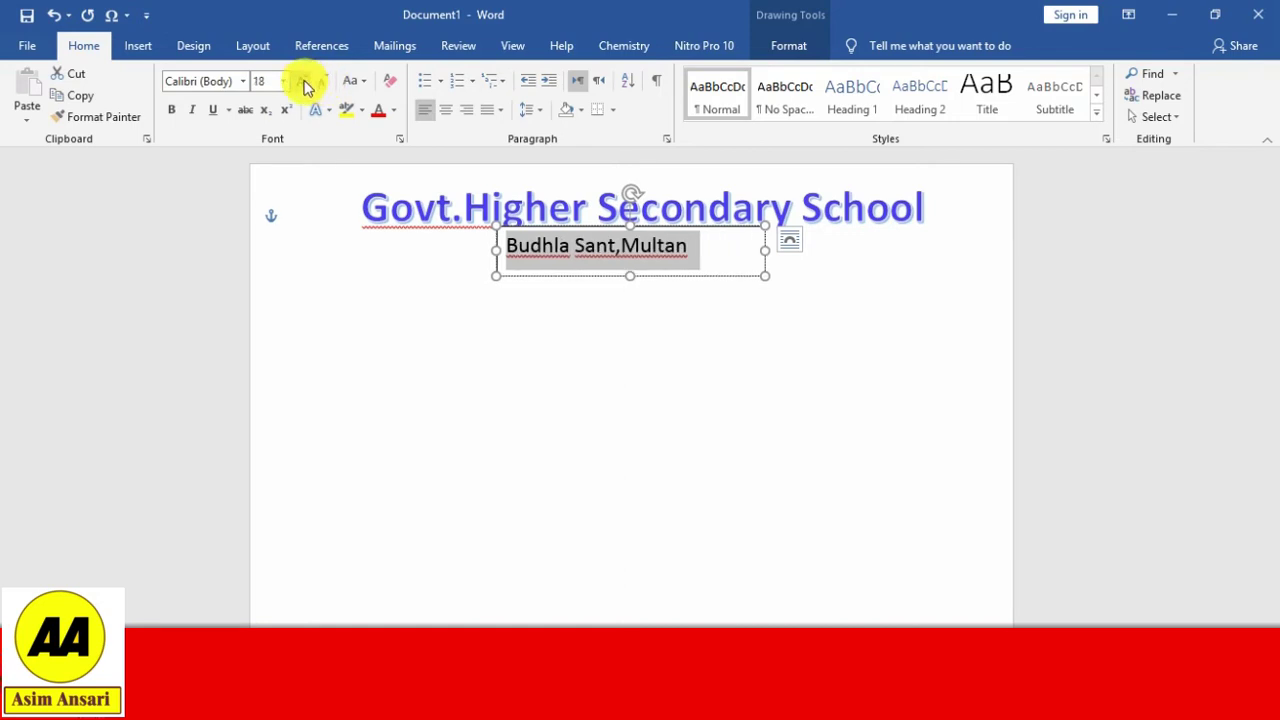
click(303, 81)
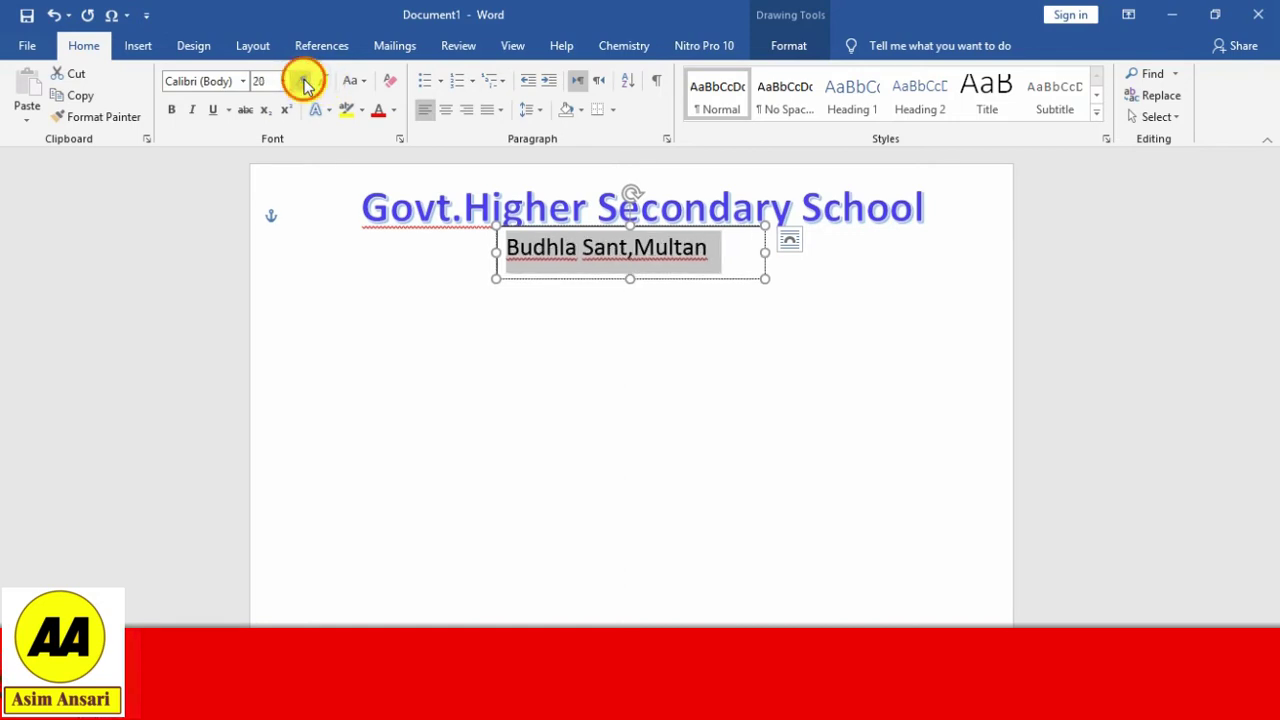
click(303, 81)
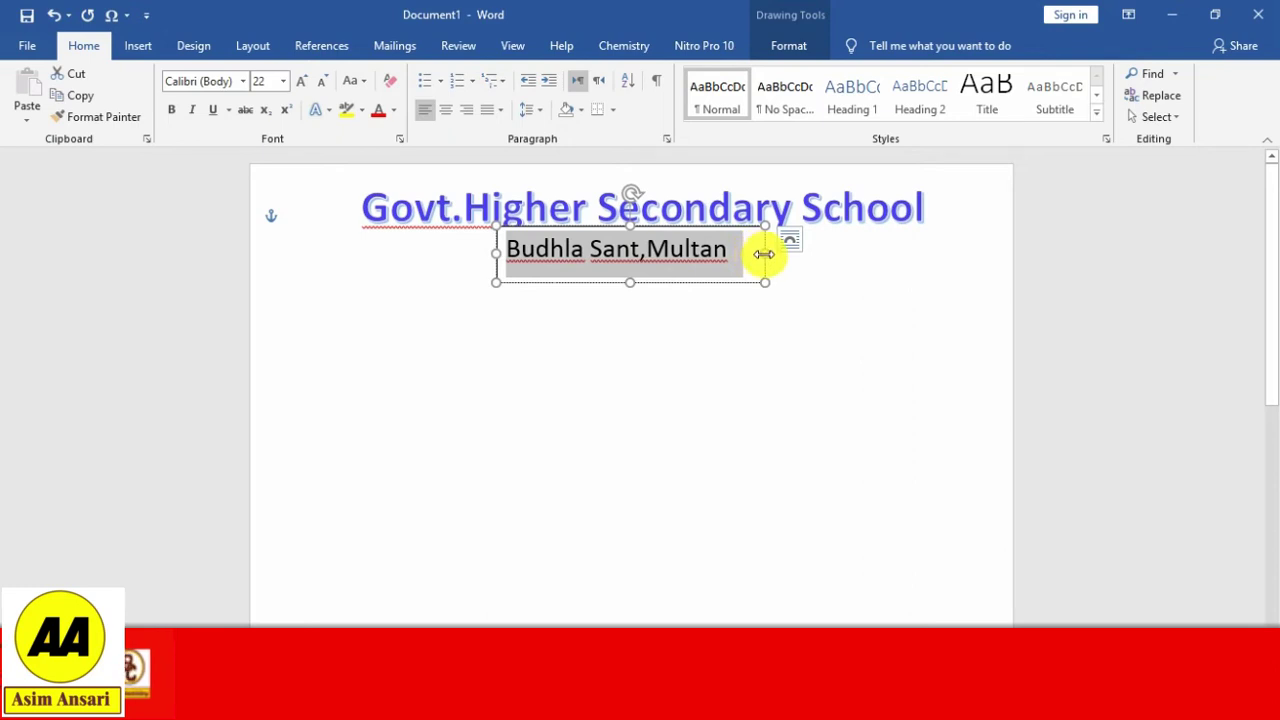
drag(764, 253, 744, 252)
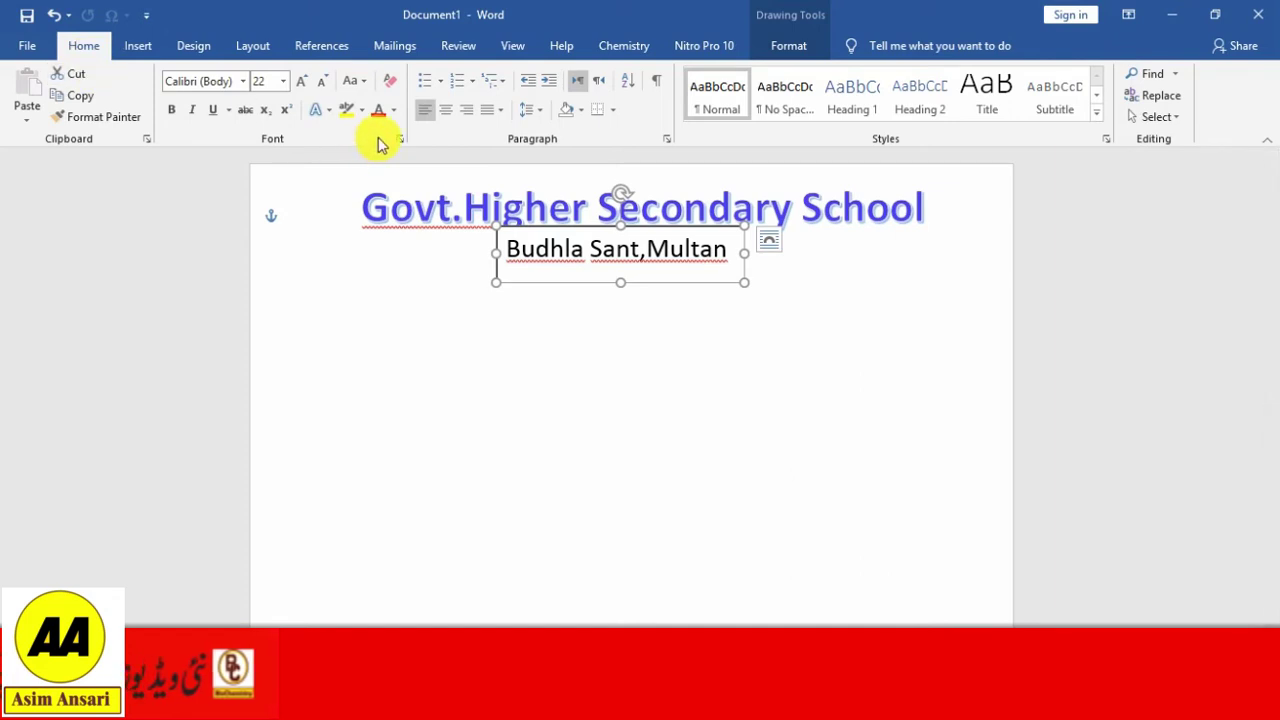
Step: Colour the 'Budhla Sant,Multan' text dark green from the More Colors picker
click(394, 110)
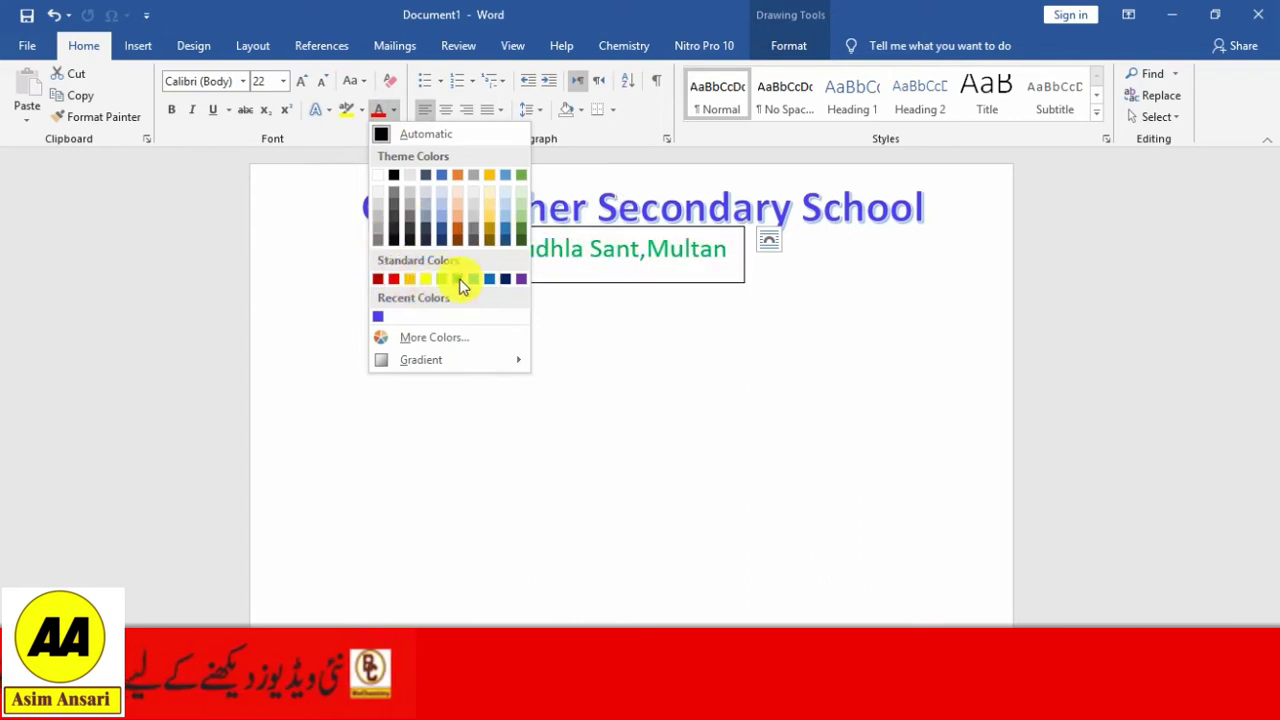
click(430, 337)
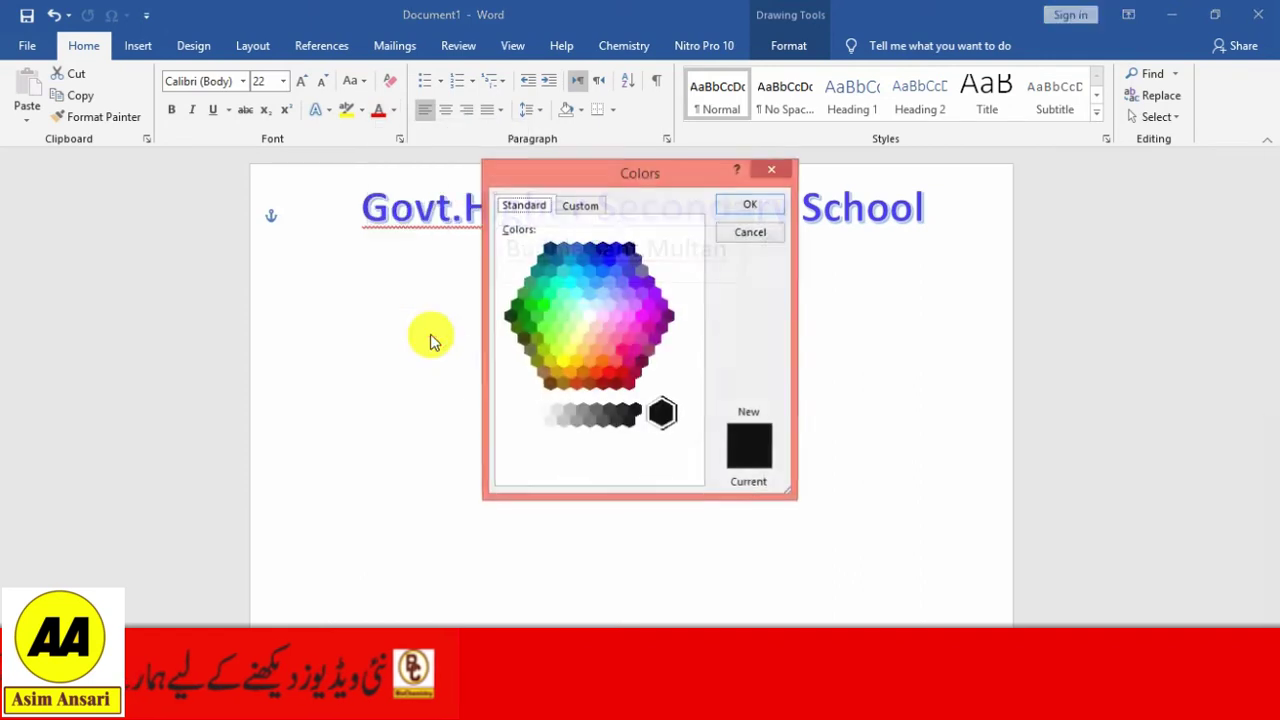
click(524, 316)
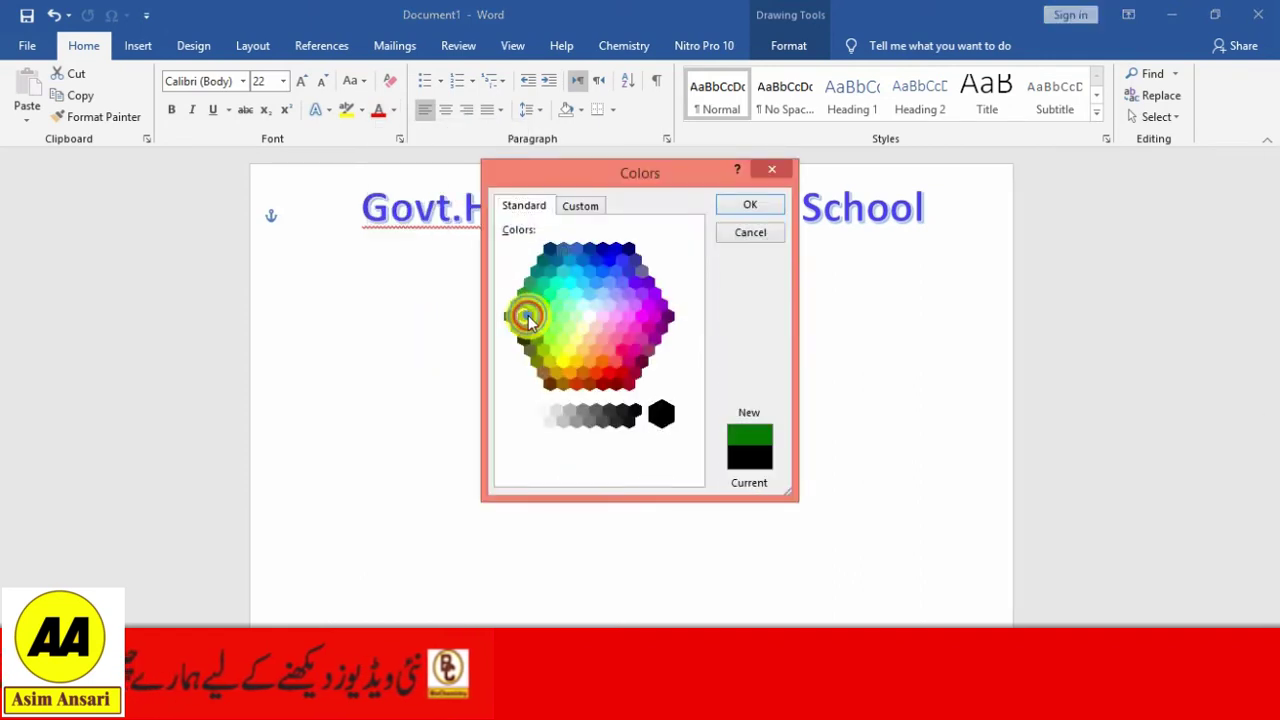
click(757, 205)
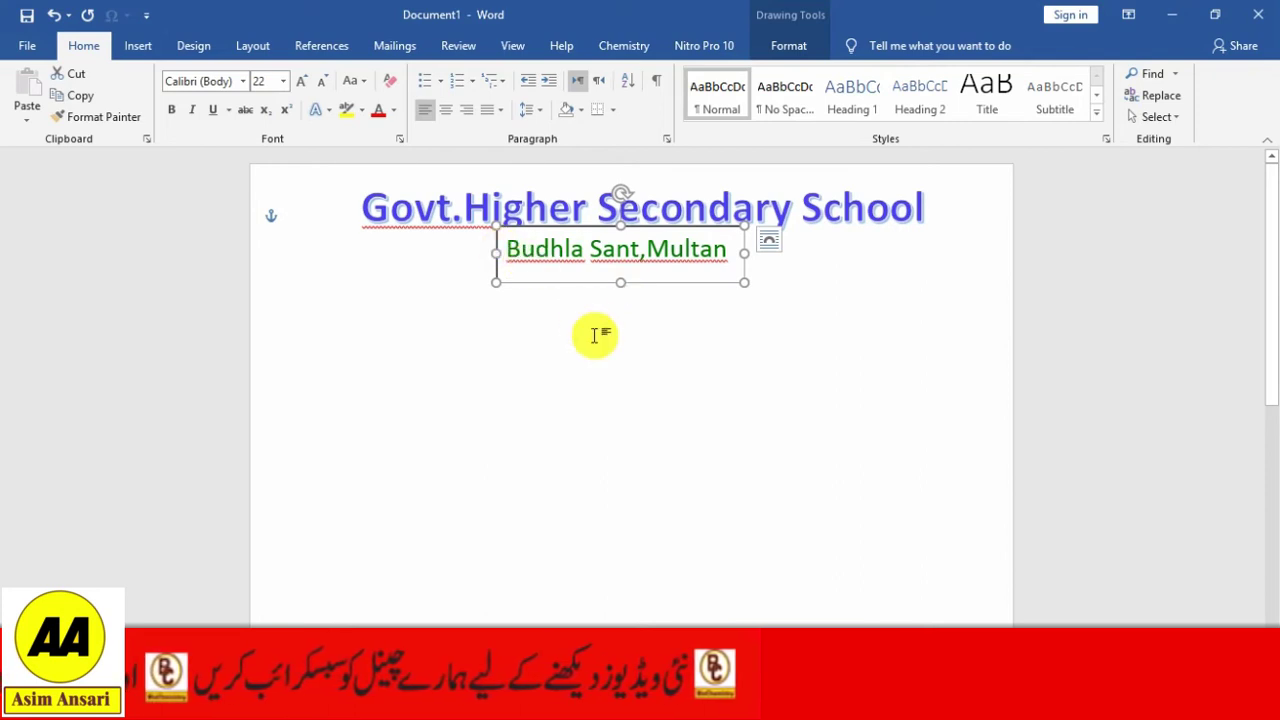
Step: Ignore the spelling and grammar flags on 'Budhla' and 'Sant,Multan' in the subtitle
click(557, 263)
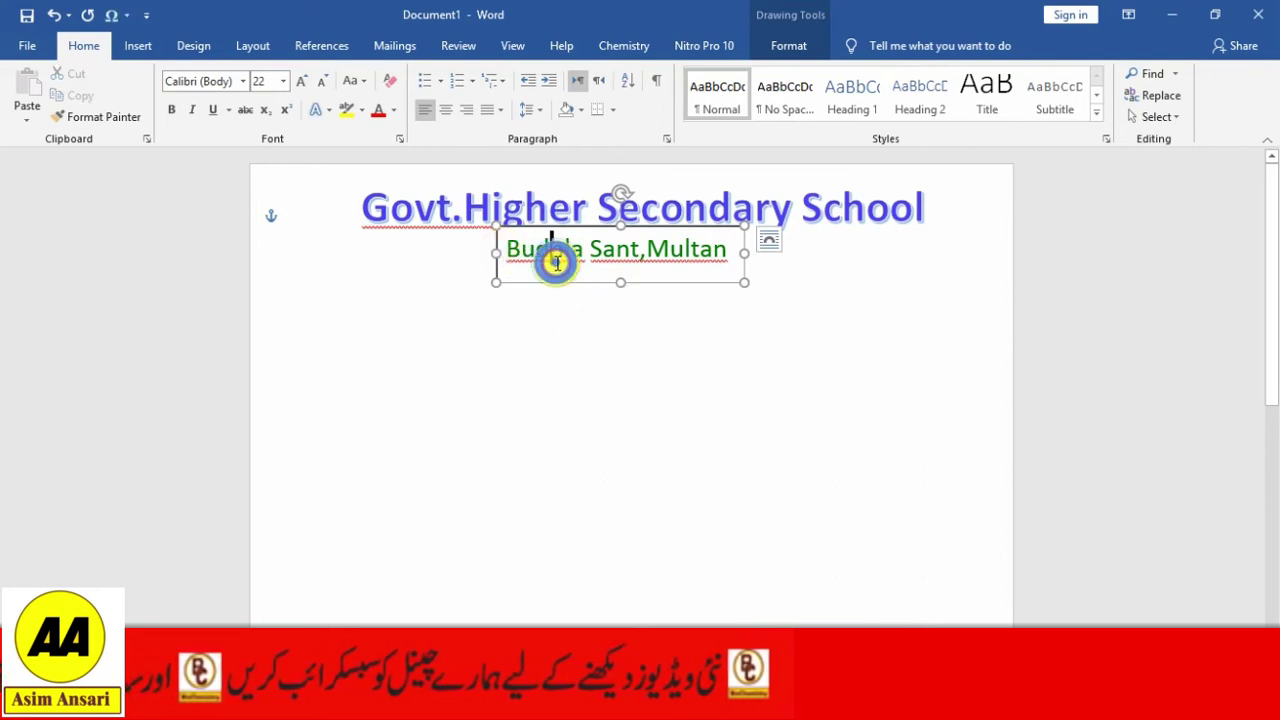
right_click(557, 263)
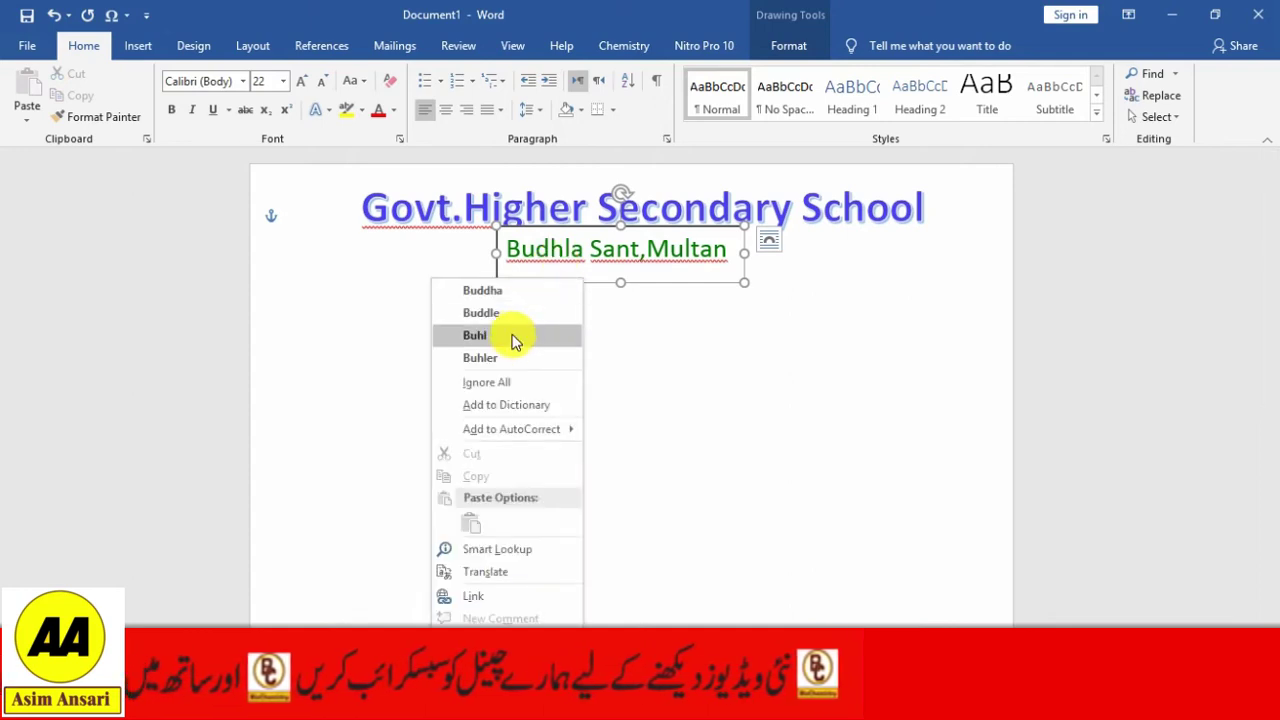
click(496, 382)
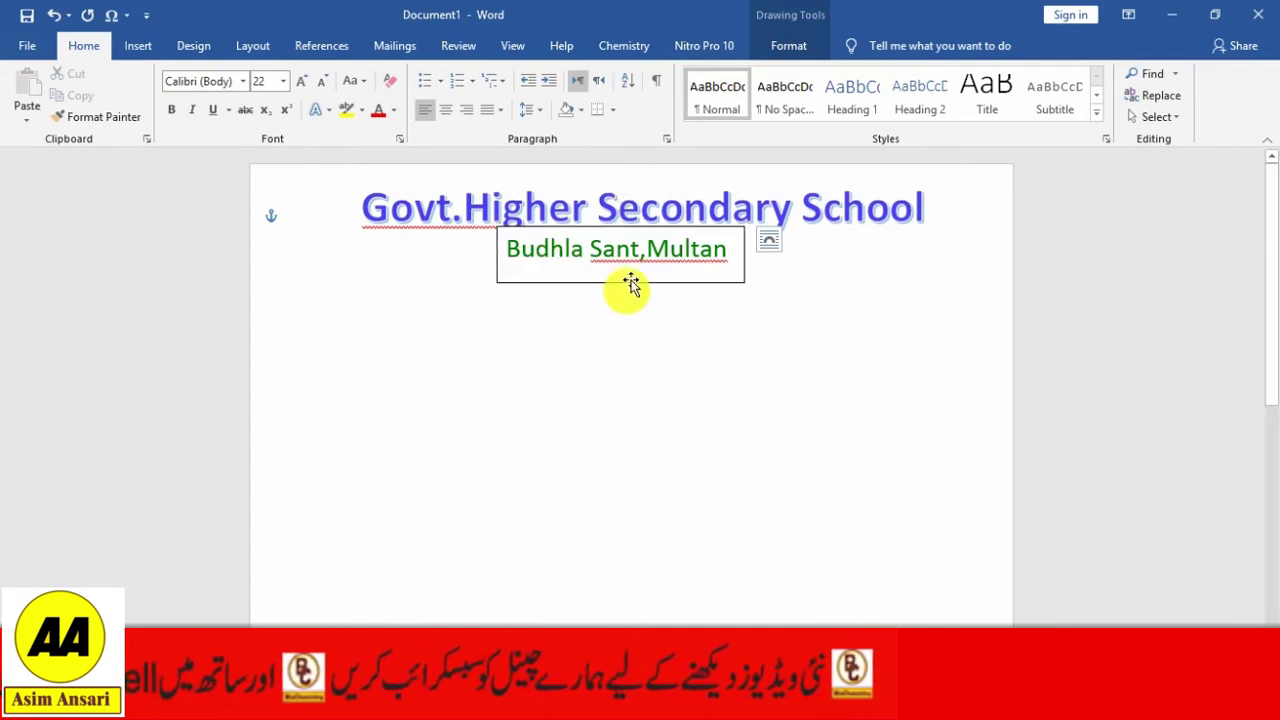
click(651, 259)
right_click(655, 261)
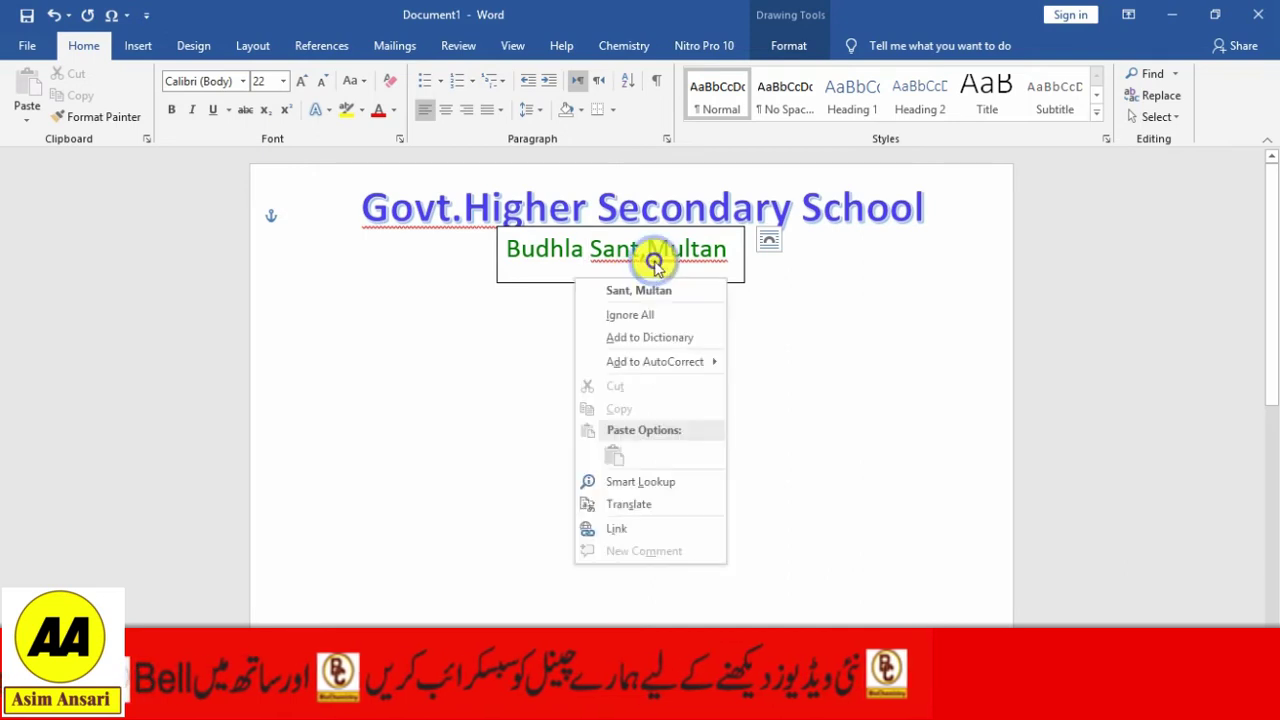
click(648, 317)
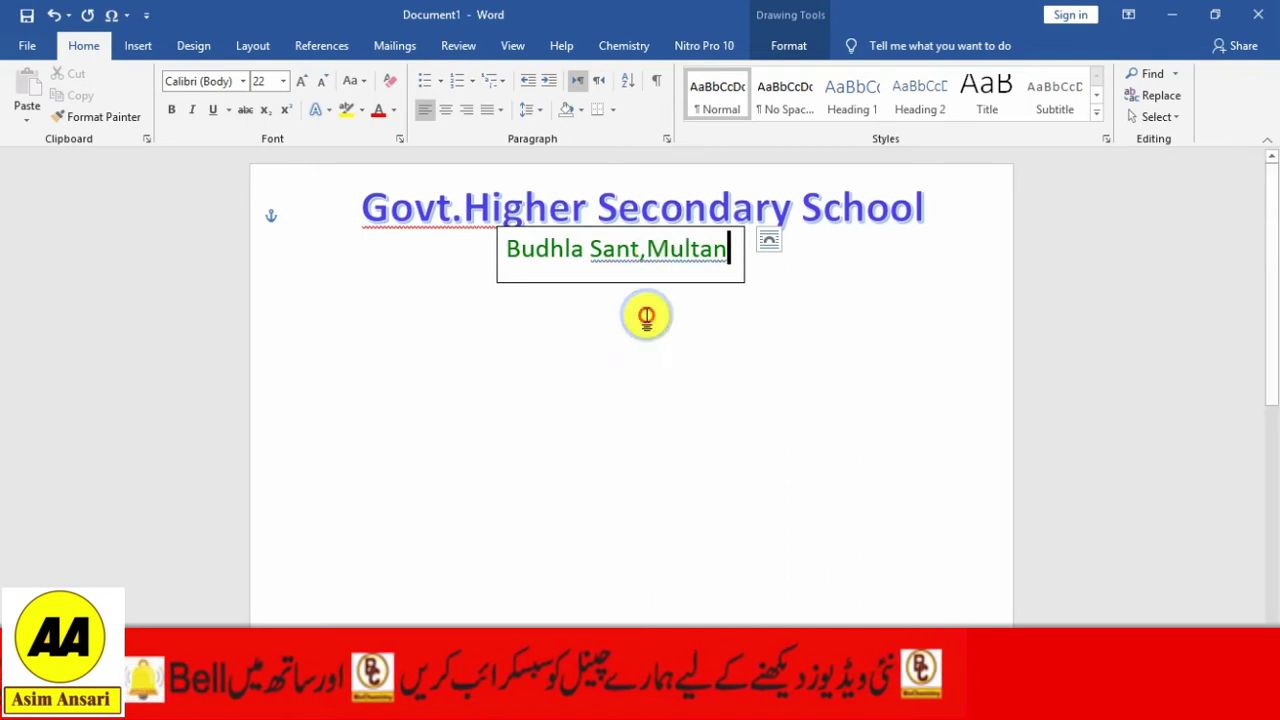
click(618, 259)
right_click(618, 259)
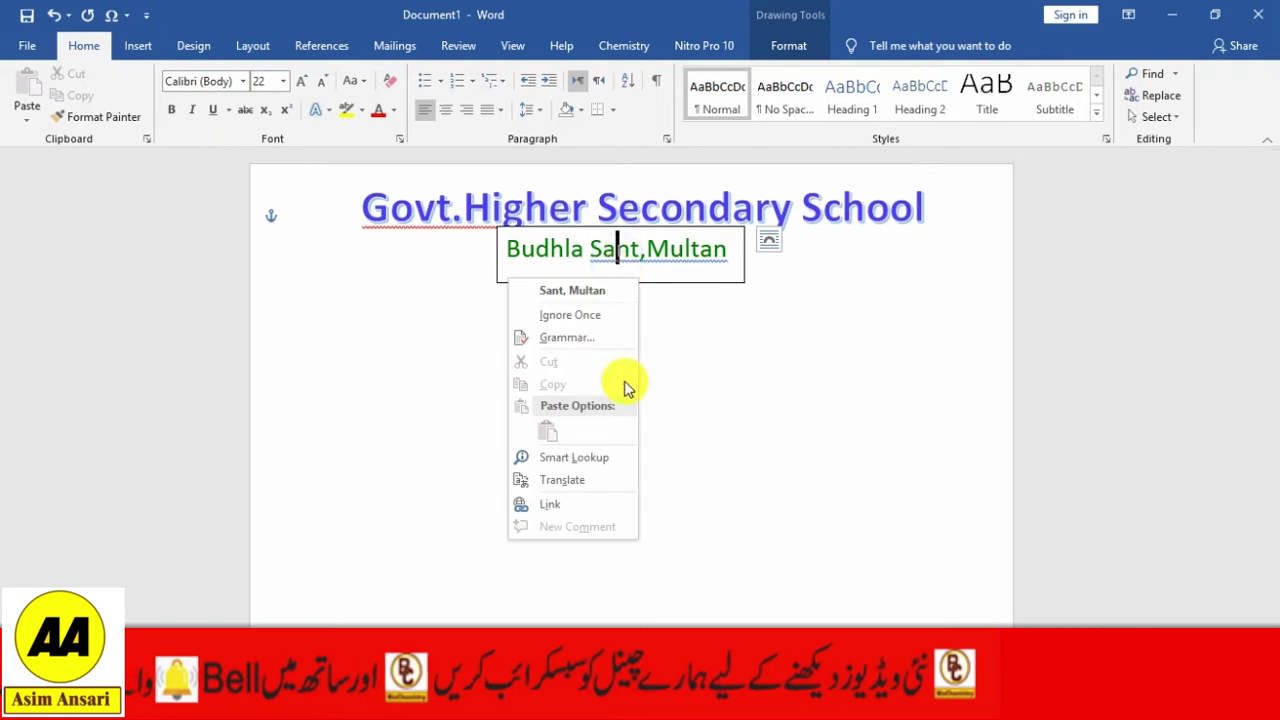
click(570, 314)
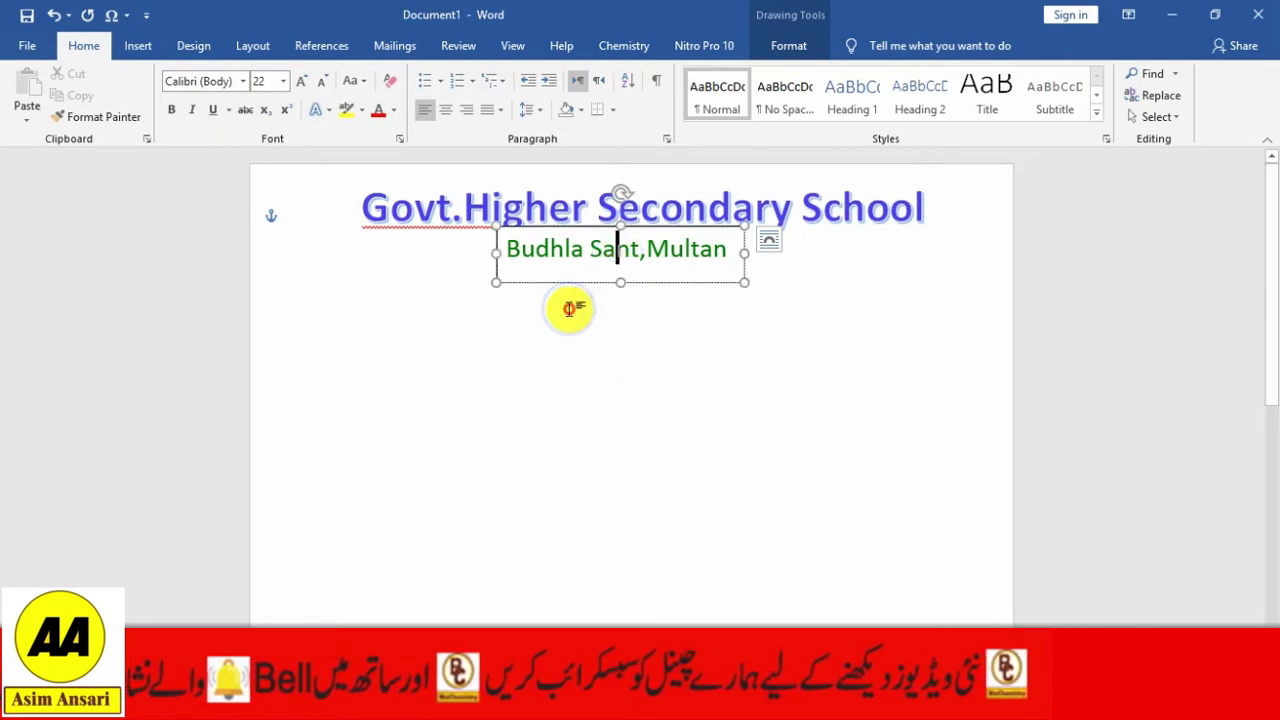
Step: Ignore the spelling flag on 'Govt.Higher' in the WordArt title
click(466, 228)
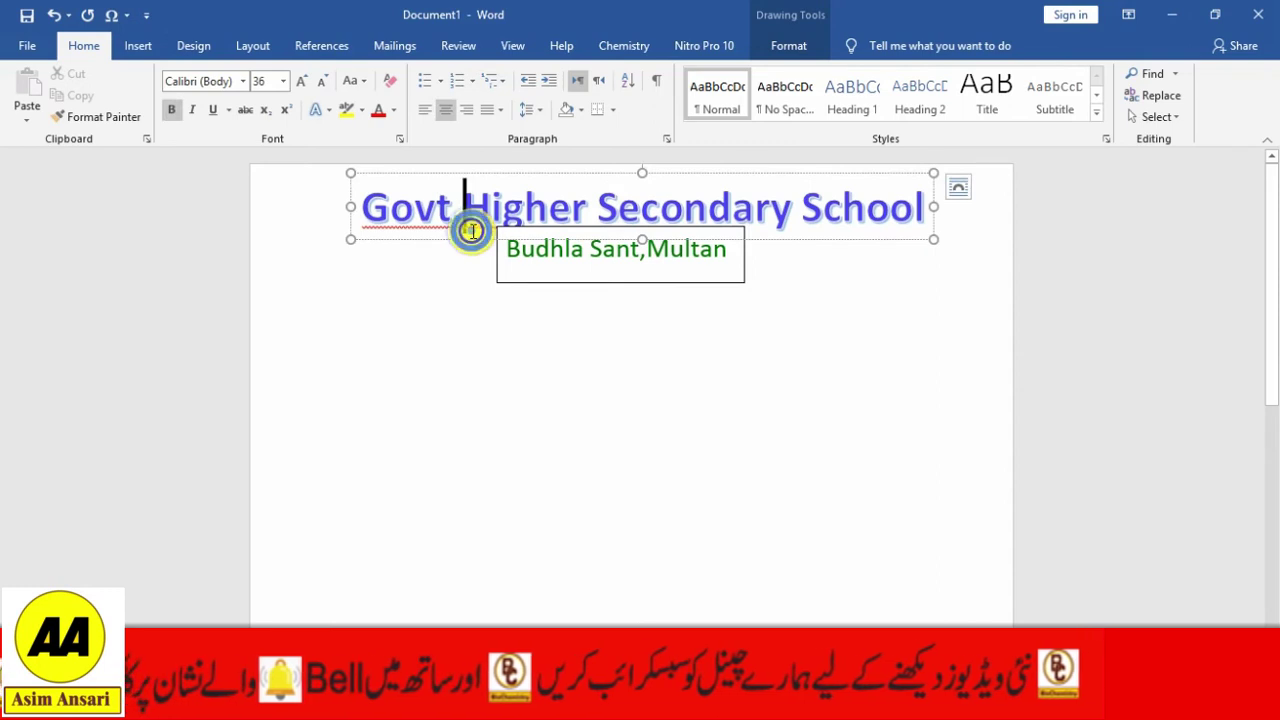
right_click(468, 230)
click(490, 333)
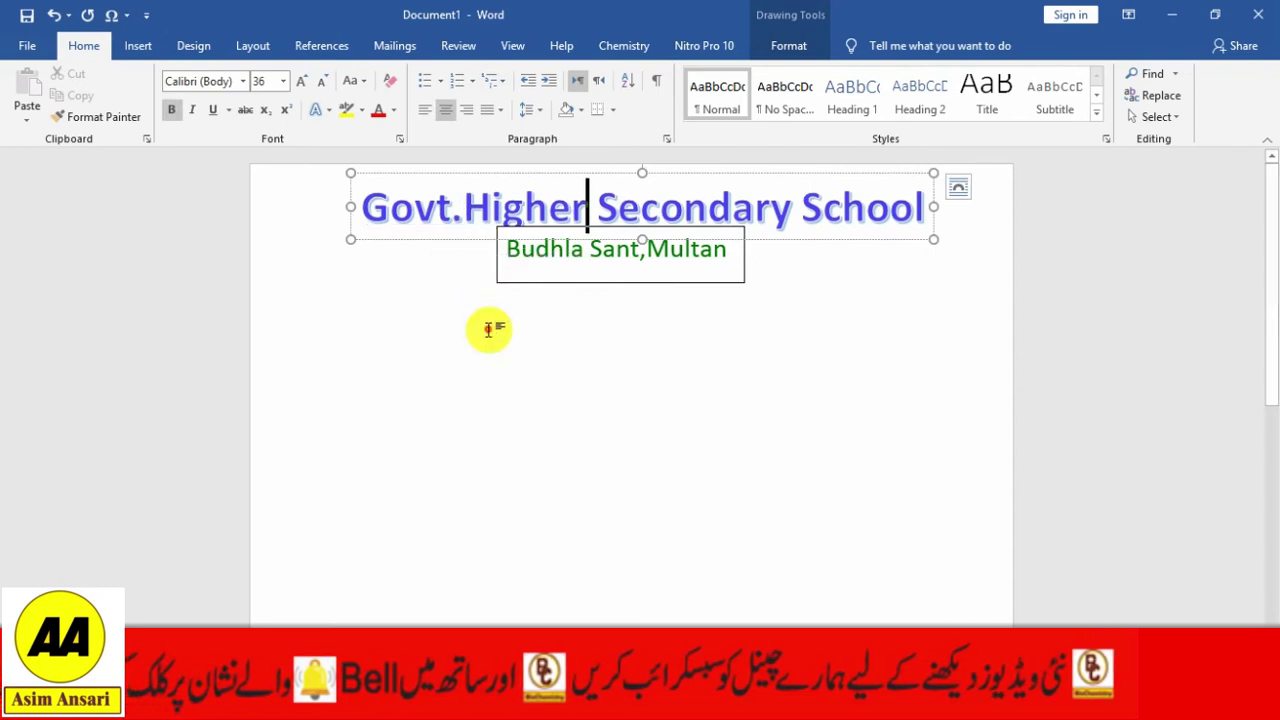
click(617, 350)
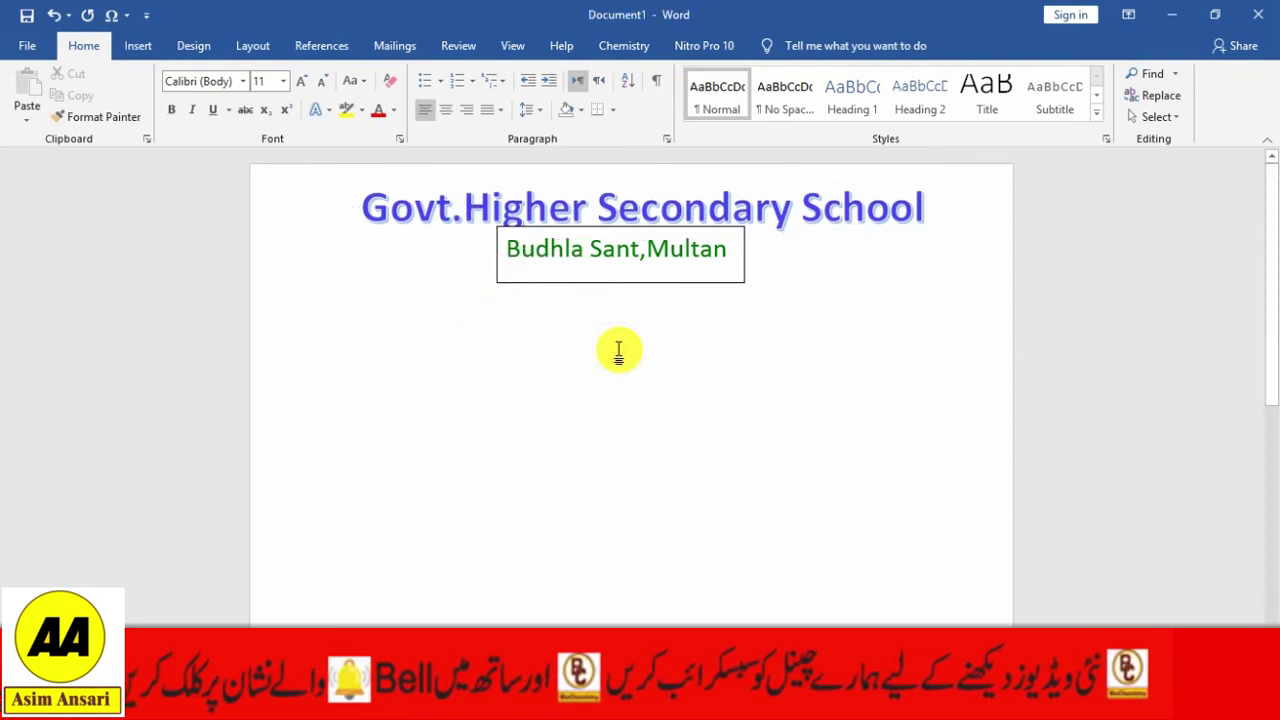
Step: Select the 'Budhla Sant,Multan' text box as a shape
click(603, 245)
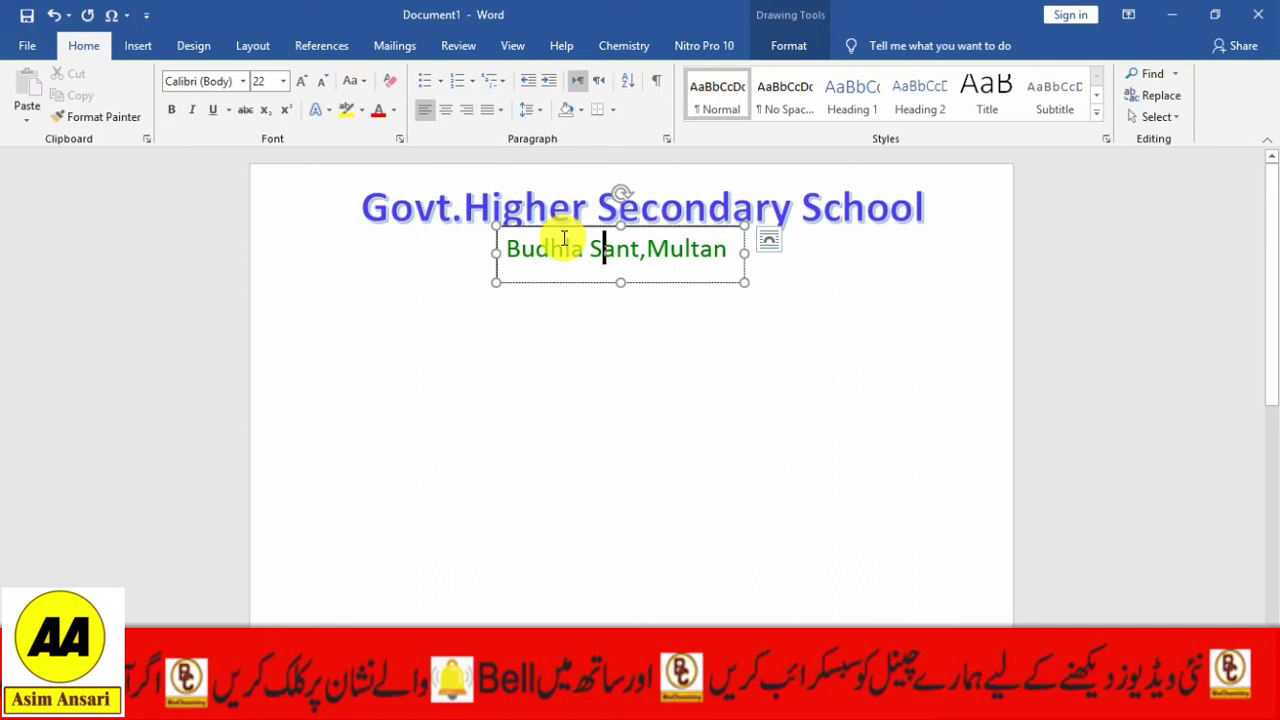
double_click(566, 226)
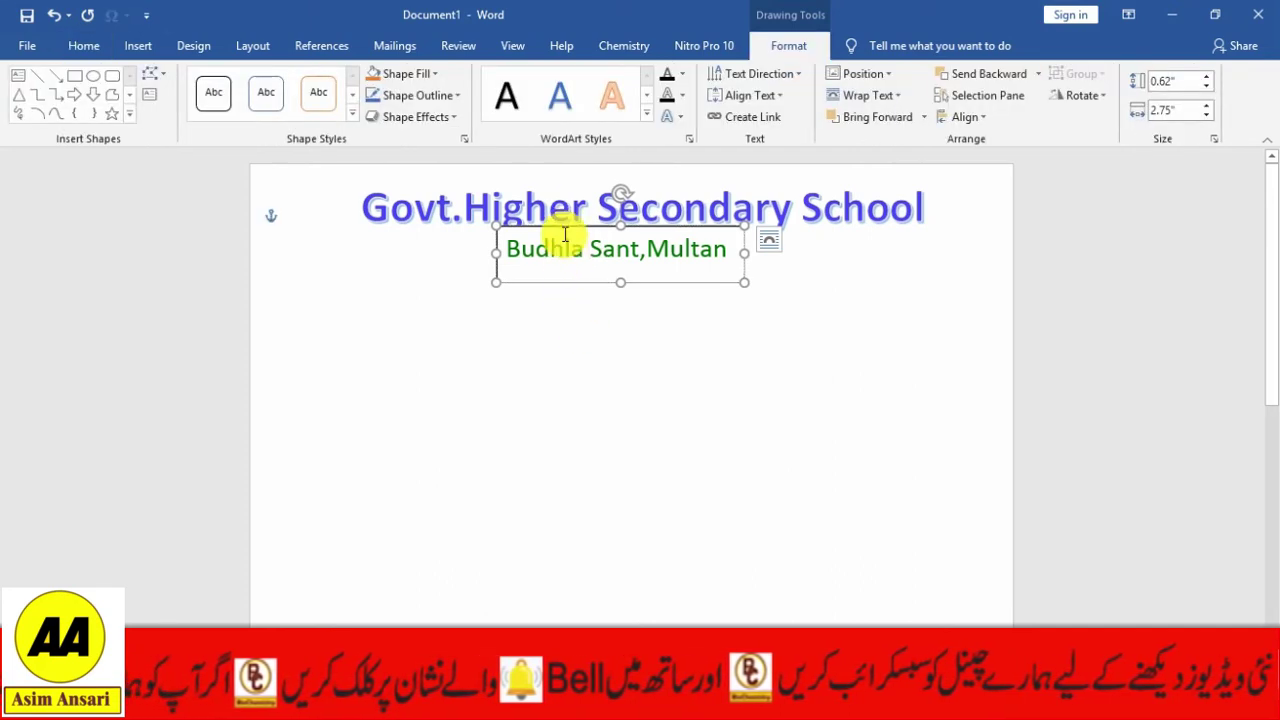
click(571, 313)
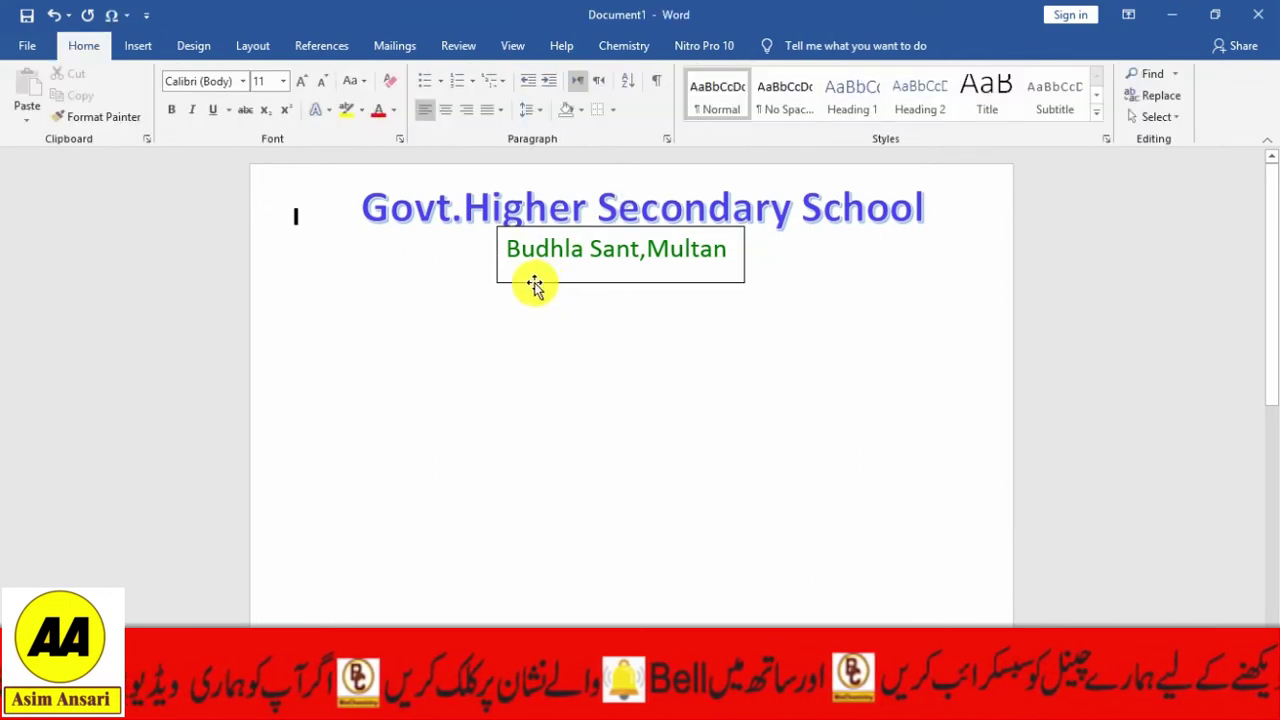
click(535, 285)
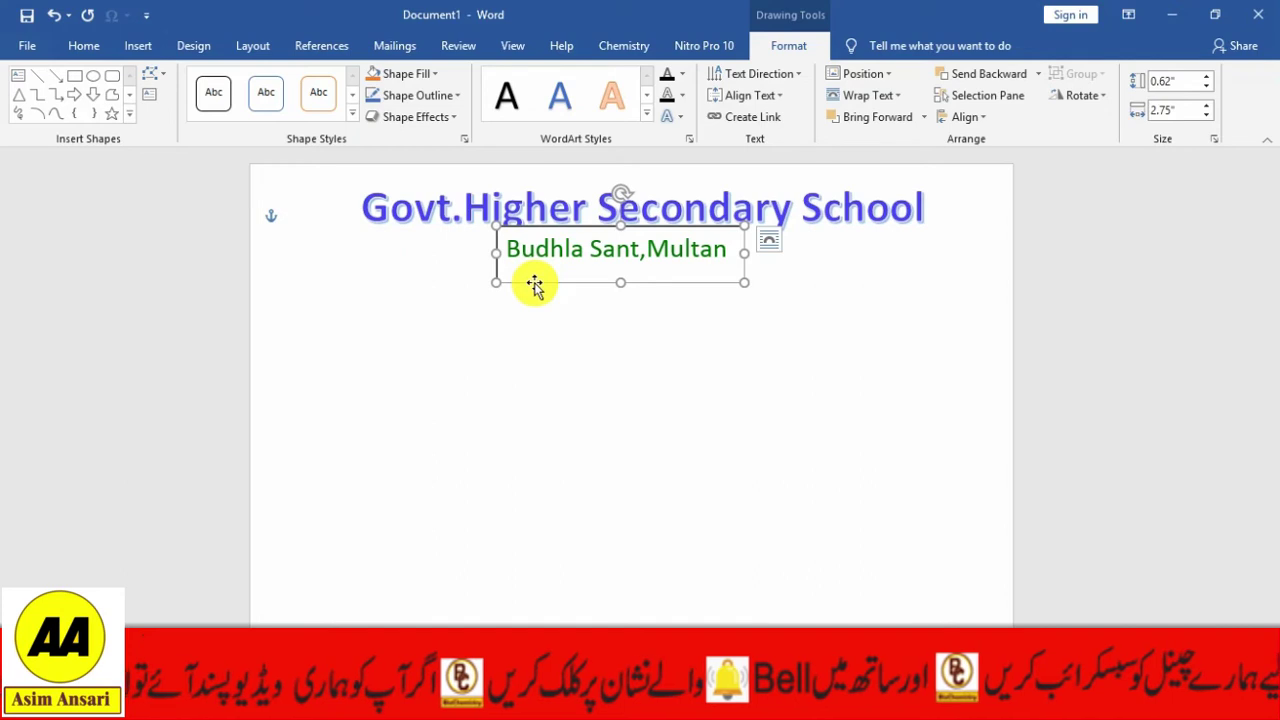
Step: Set the Budhla Sant,Multan text box's shape outline to No Outline
click(456, 96)
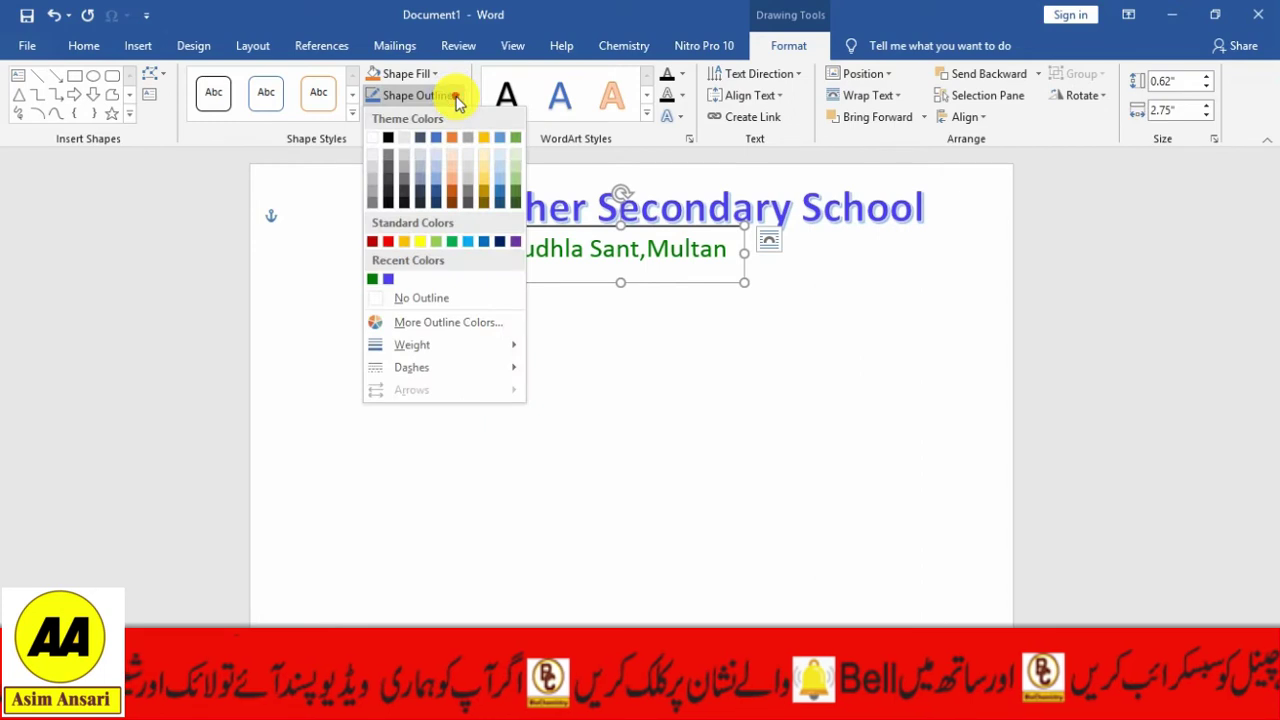
click(440, 300)
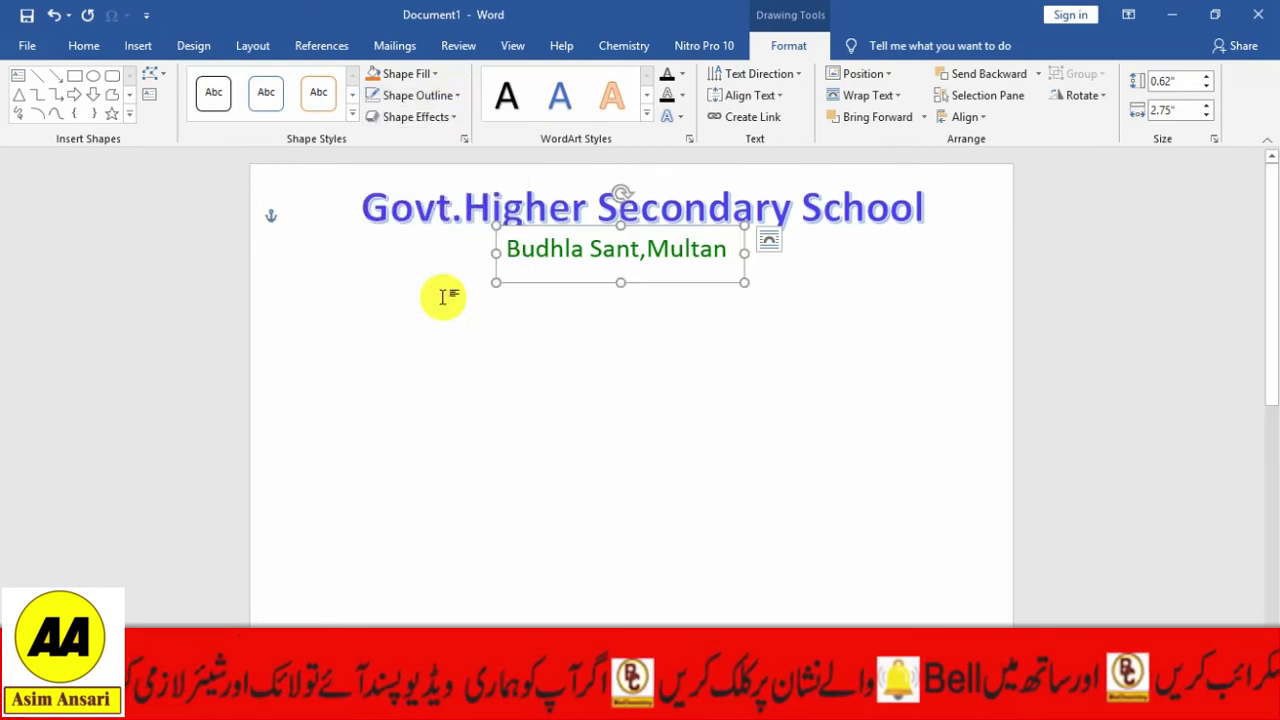
click(586, 306)
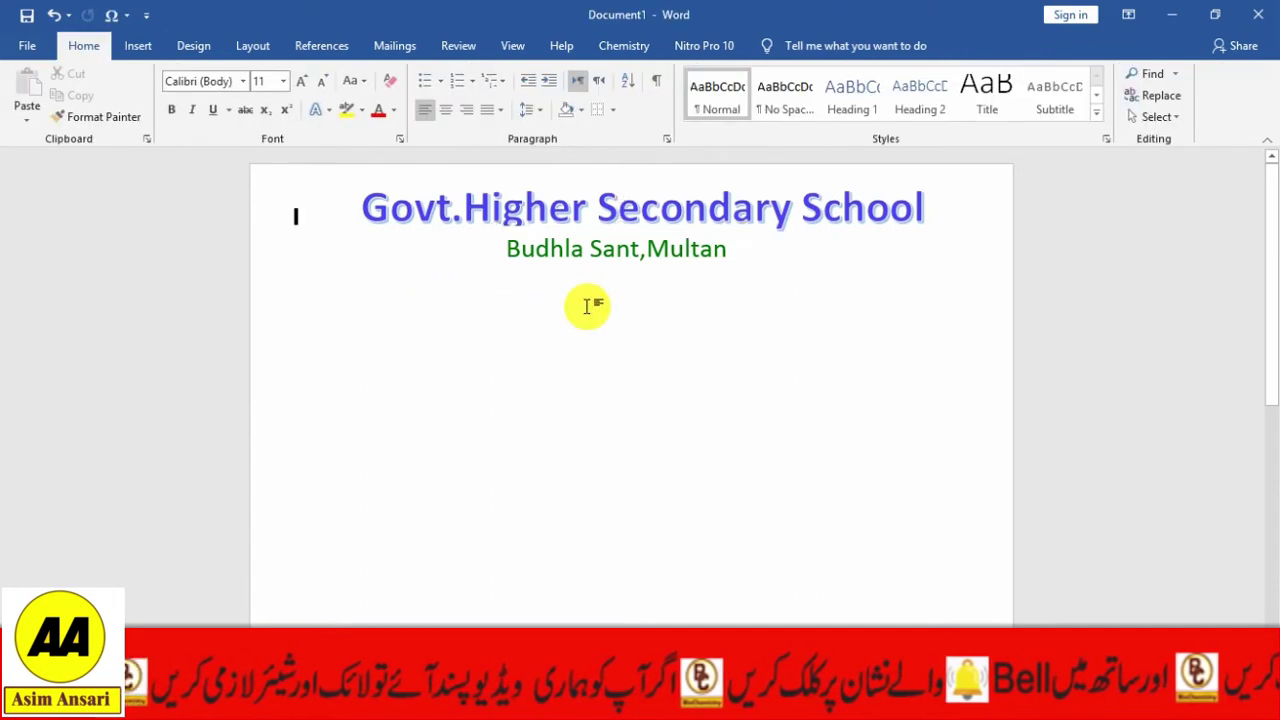
Step: Centre the Budhla Sant,Multan box below the school title
click(582, 248)
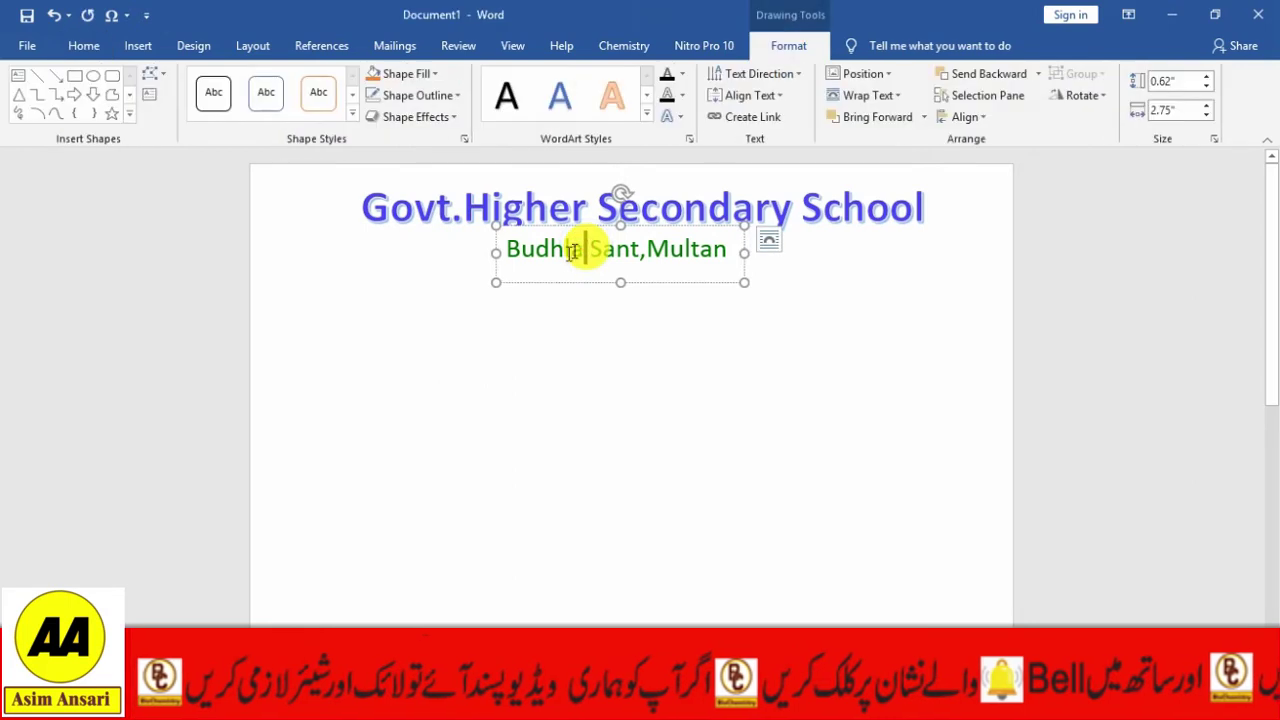
drag(565, 224, 566, 206)
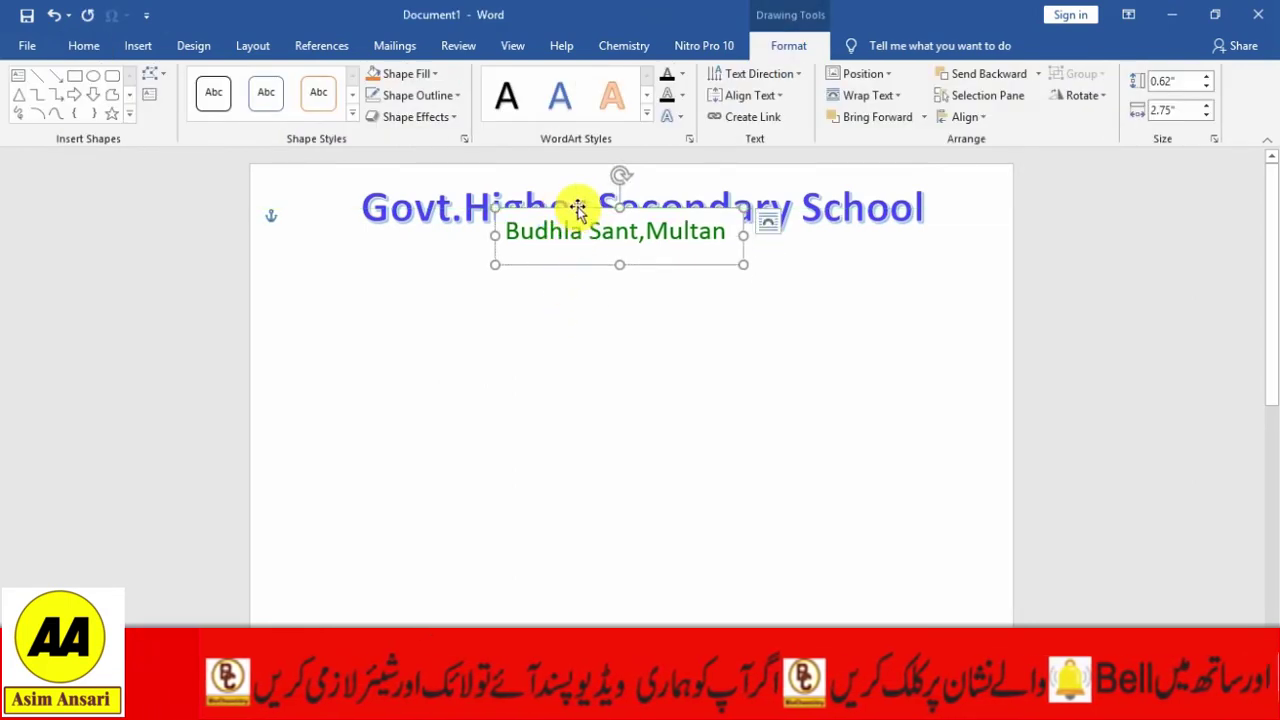
mouse_move(577, 207)
mouse_down()
mouse_move(581, 239)
mouse_move(597, 229)
mouse_up()
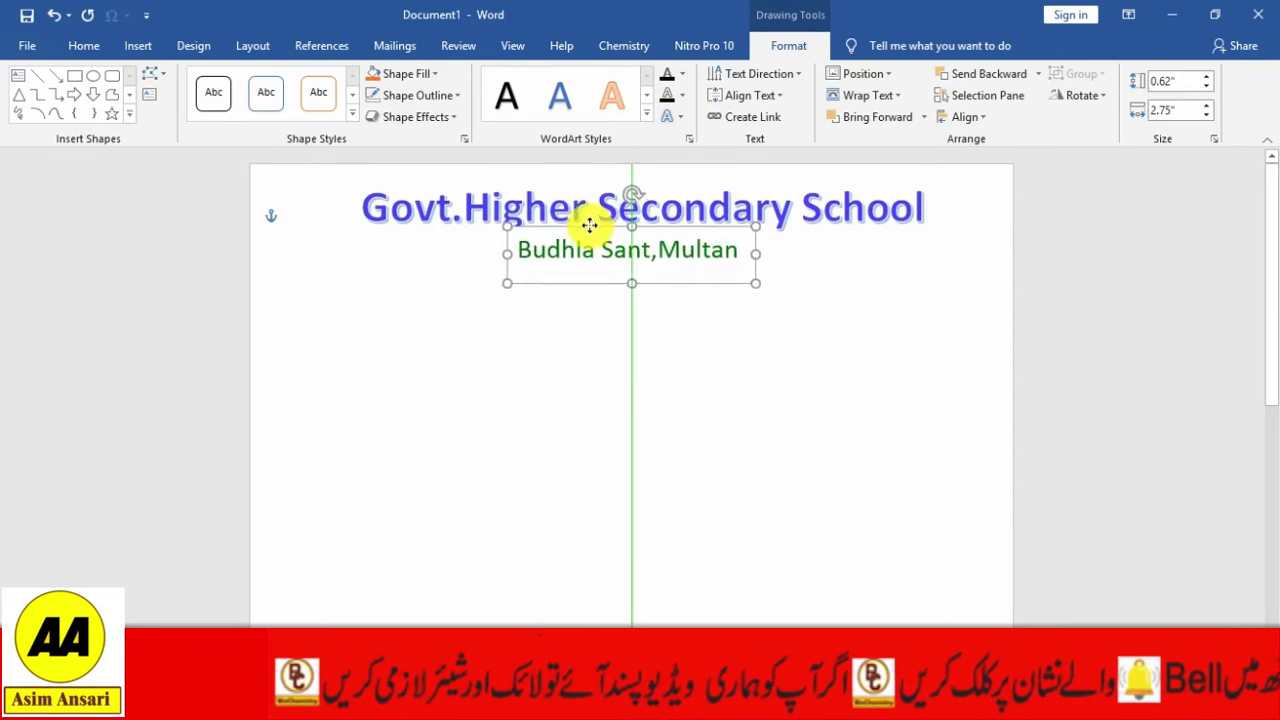
drag(591, 229, 590, 228)
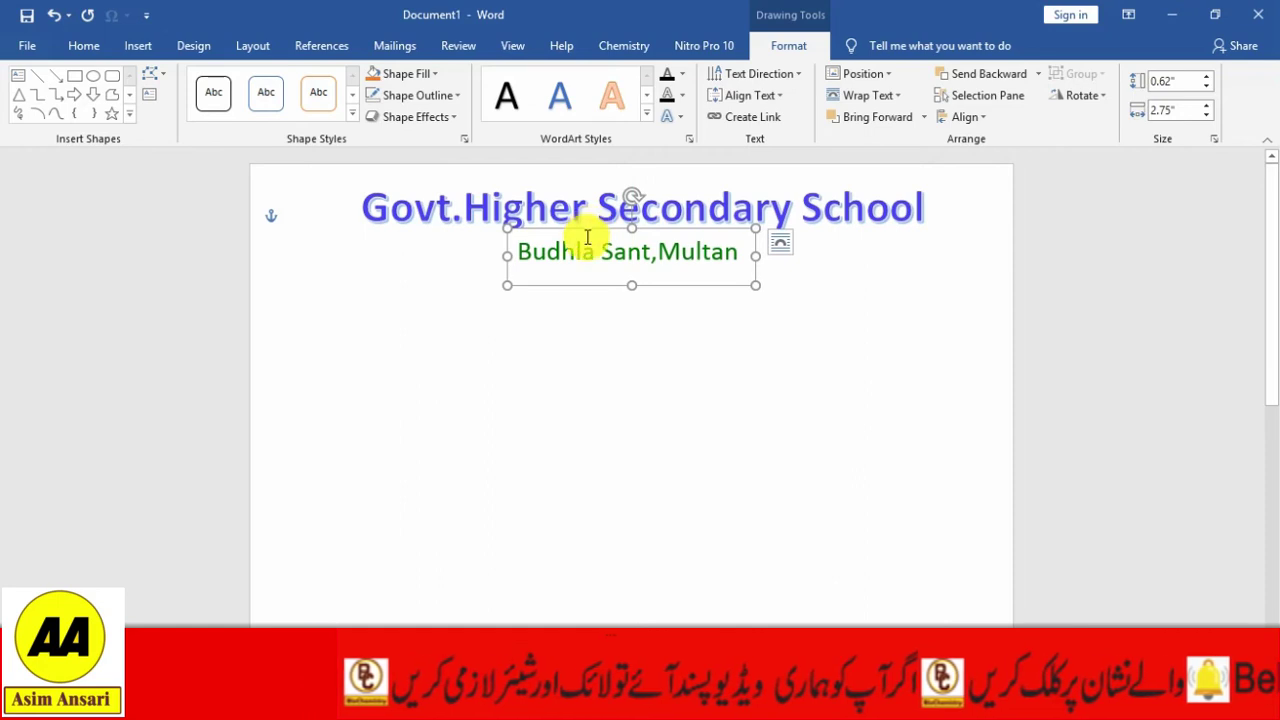
Step: Set the subtitle box to Behind Text wrapping and raise it just under the title
right_click(586, 240)
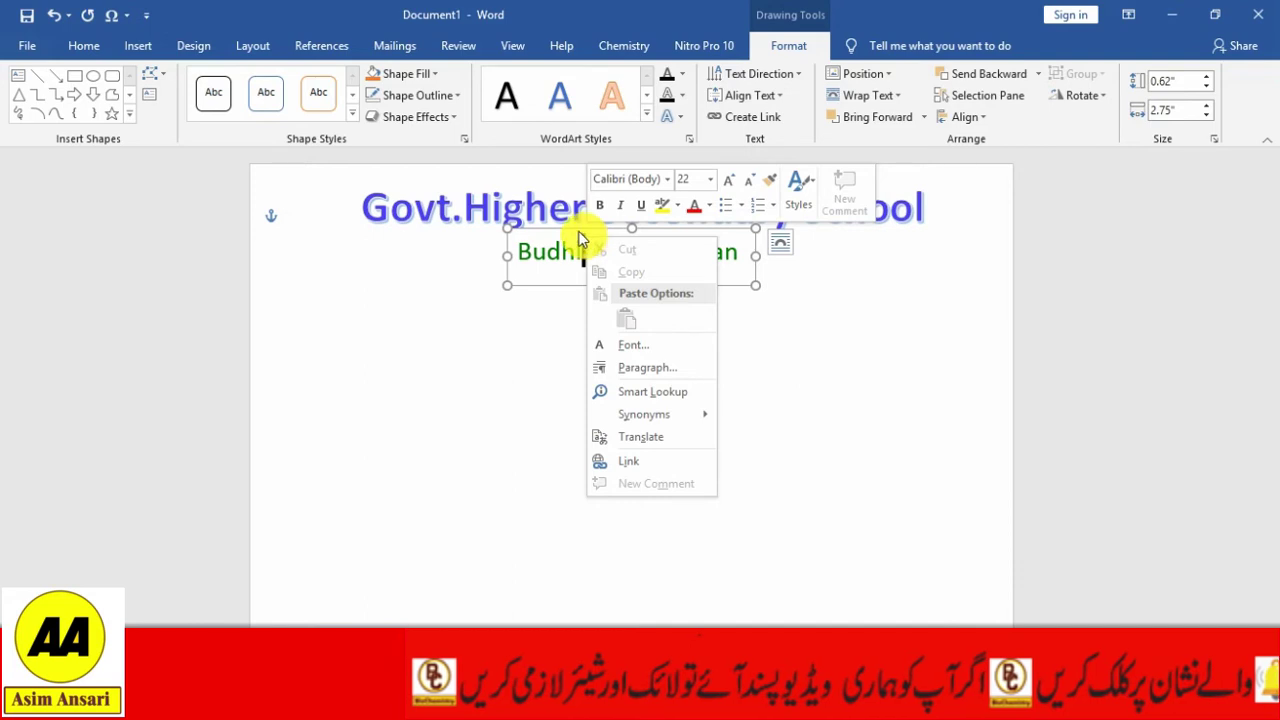
click(574, 230)
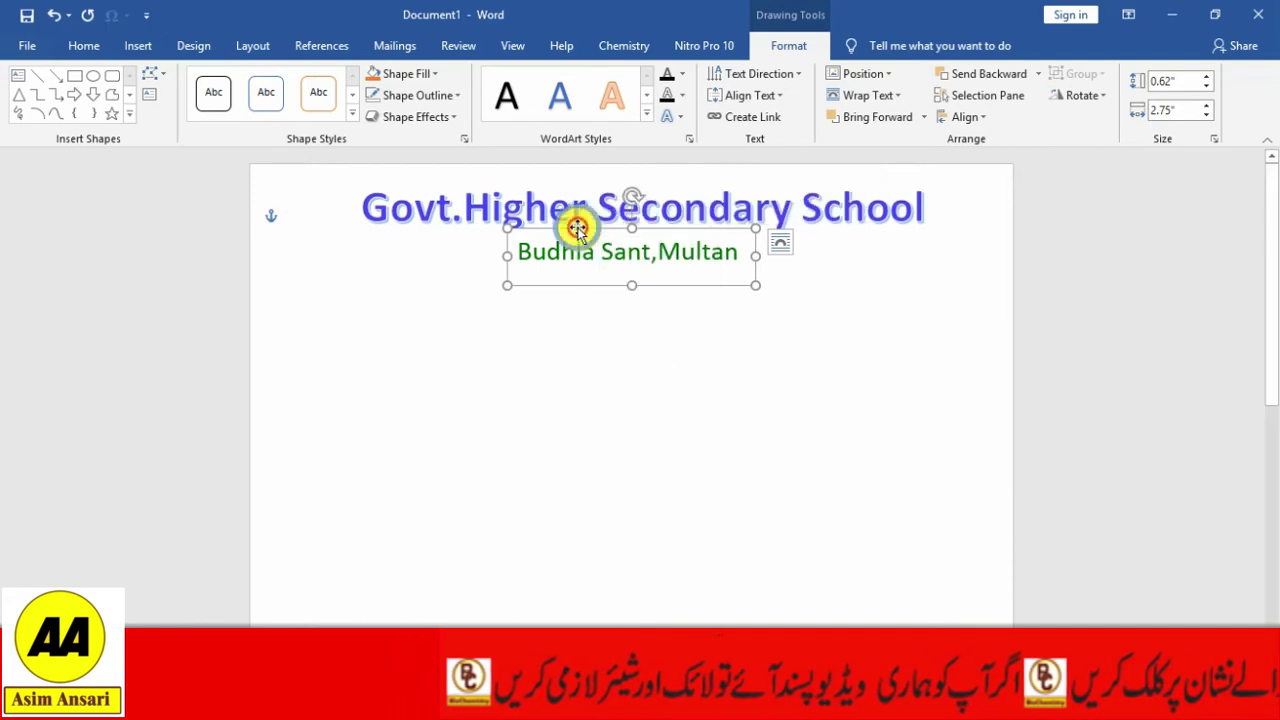
right_click(578, 229)
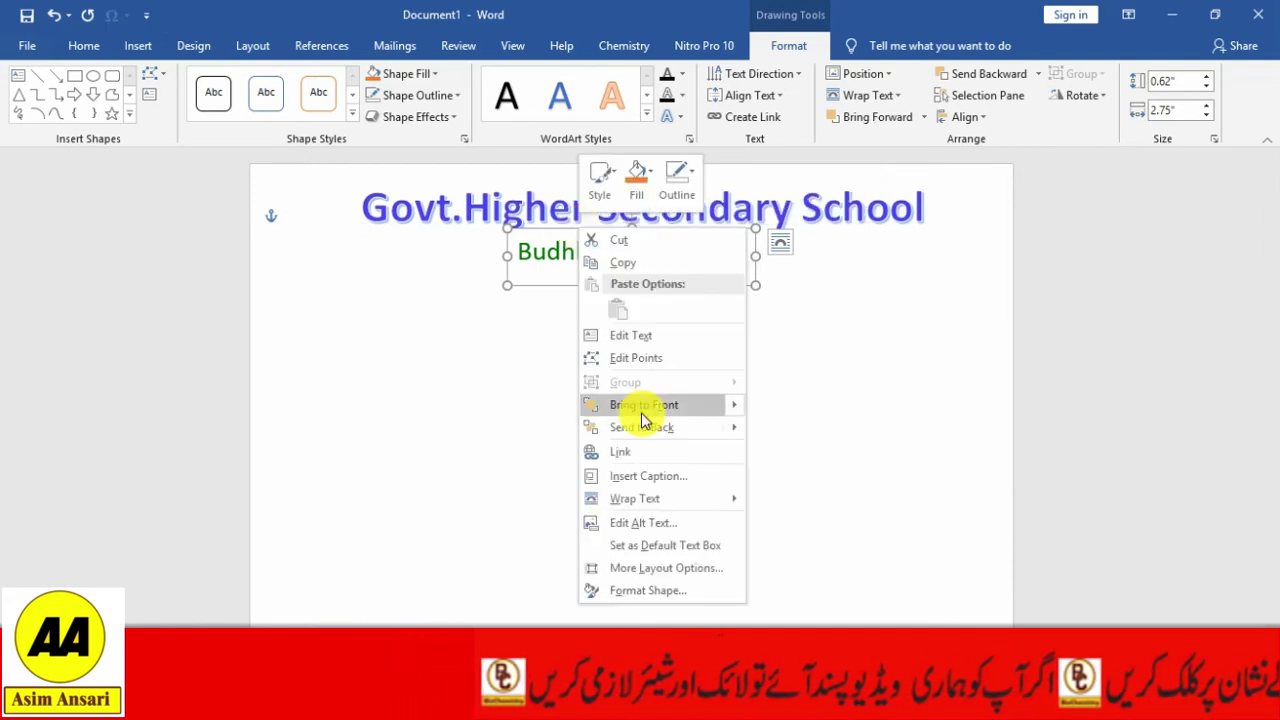
mouse_move(669, 510)
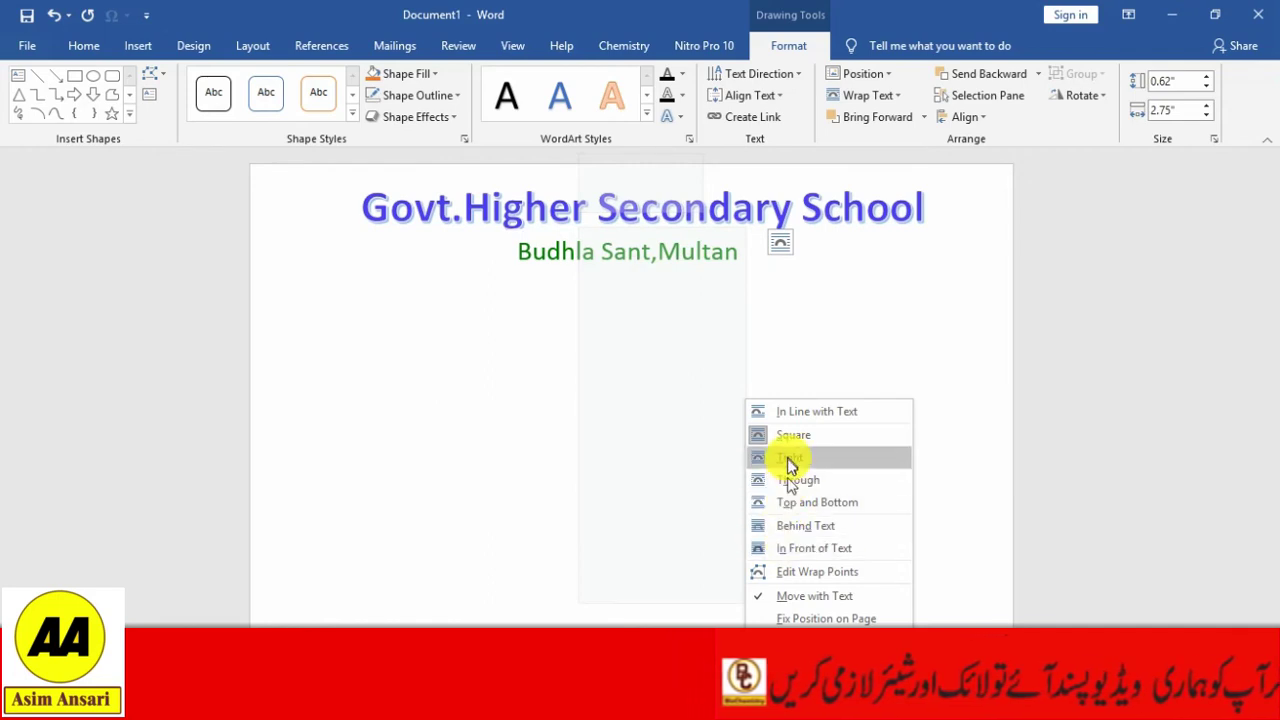
click(843, 533)
drag(600, 280, 601, 220)
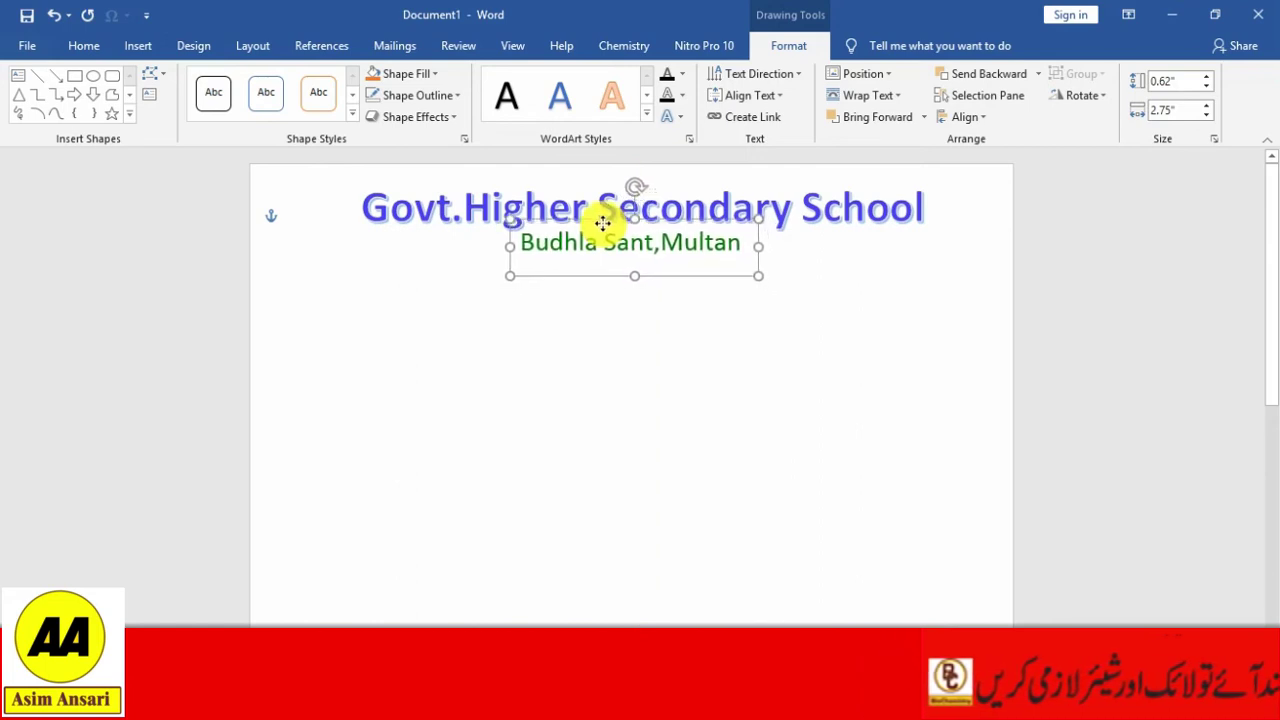
Step: Nudge the Govt.Higher Secondary School WordArt a few pixels left to centre it over the subtitle
click(595, 302)
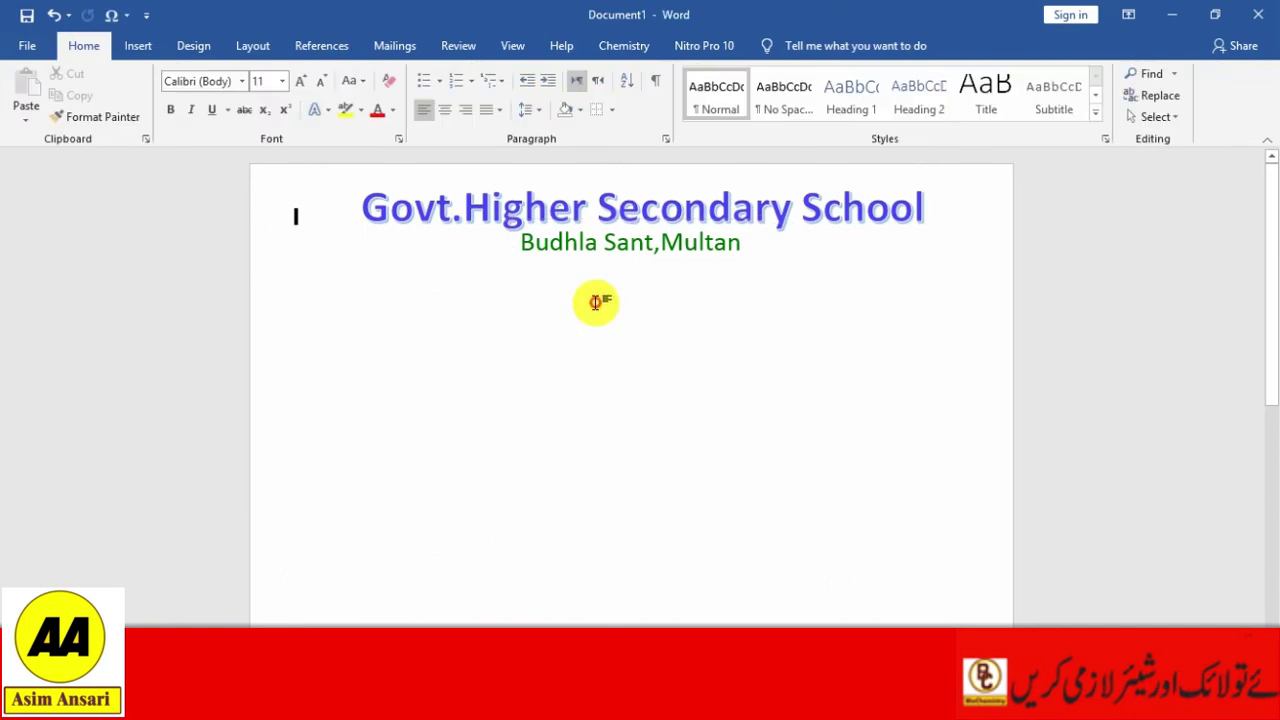
click(573, 210)
drag(571, 173, 568, 173)
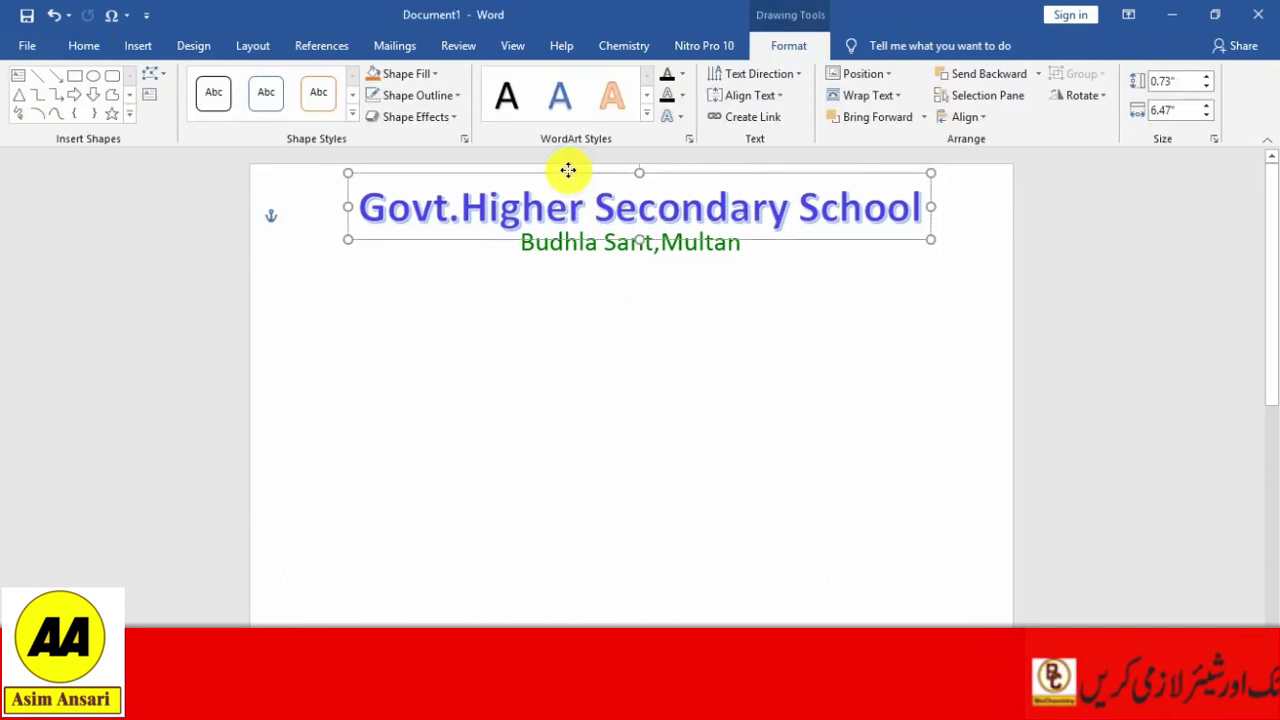
click(599, 320)
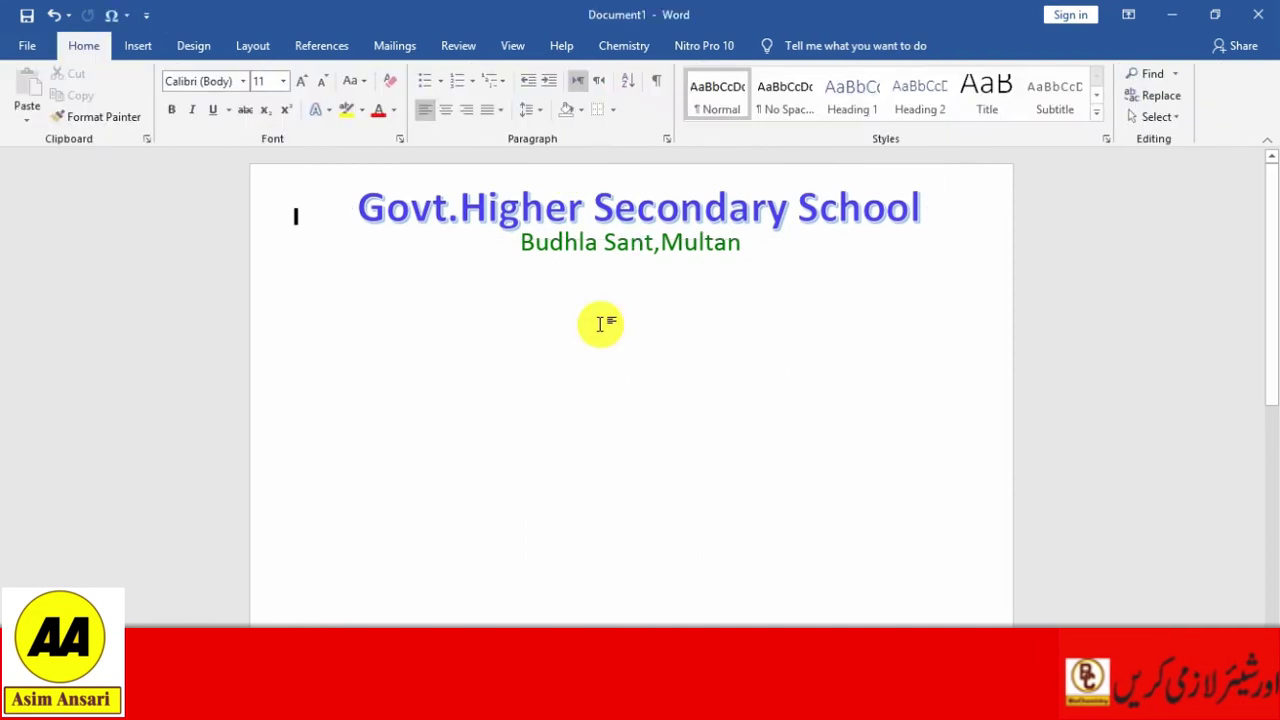
click(566, 180)
drag(563, 176, 557, 177)
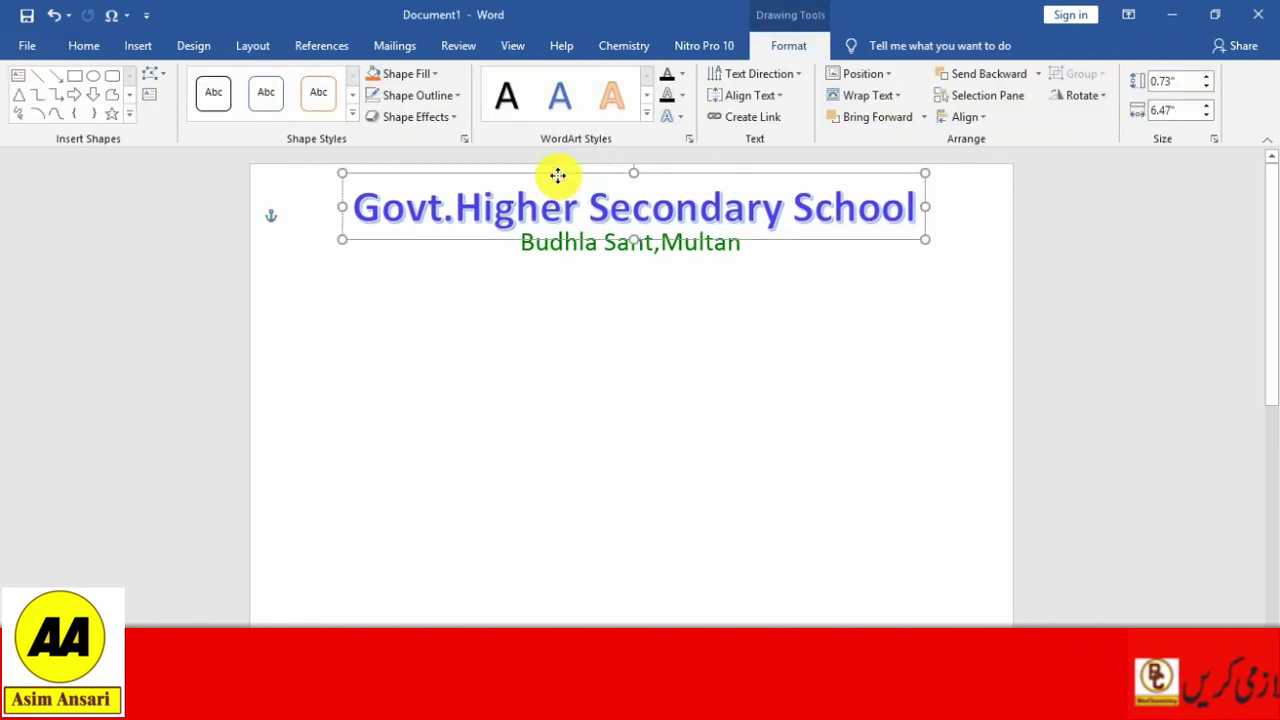
click(590, 299)
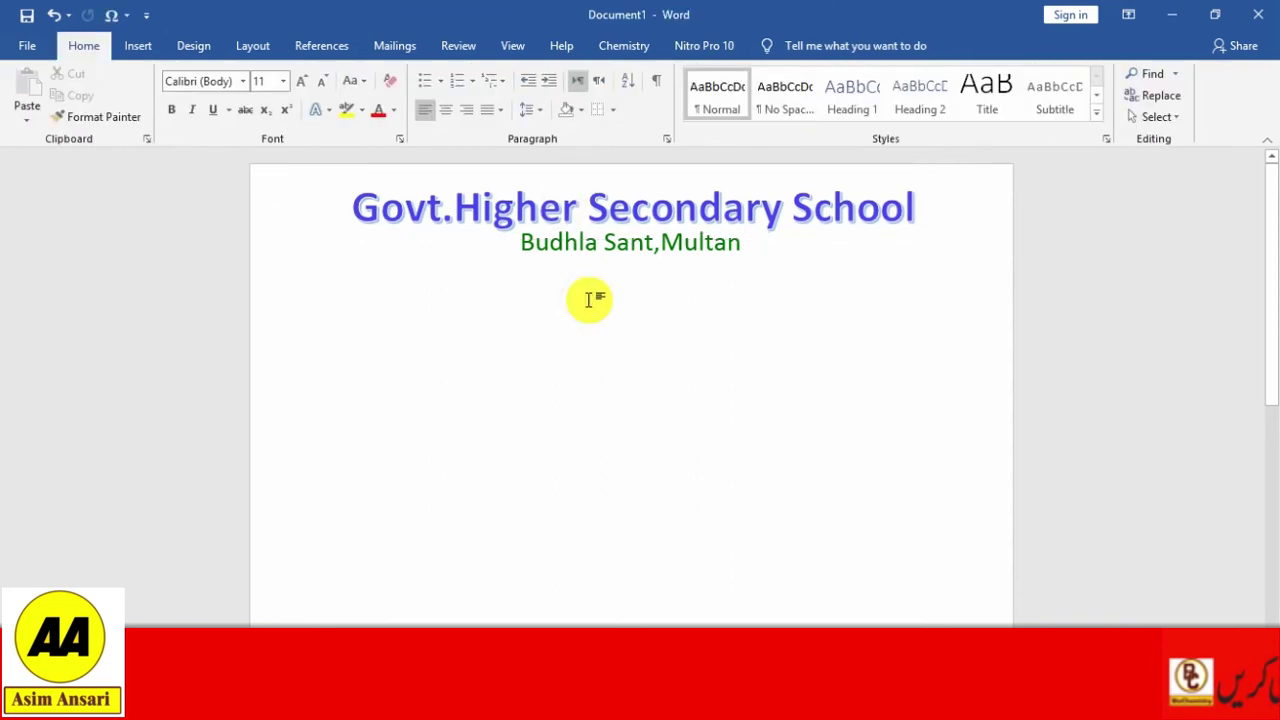
Step: Insert the picture Punjab-Government-Logo-removebg-preview from the Desktop
click(138, 47)
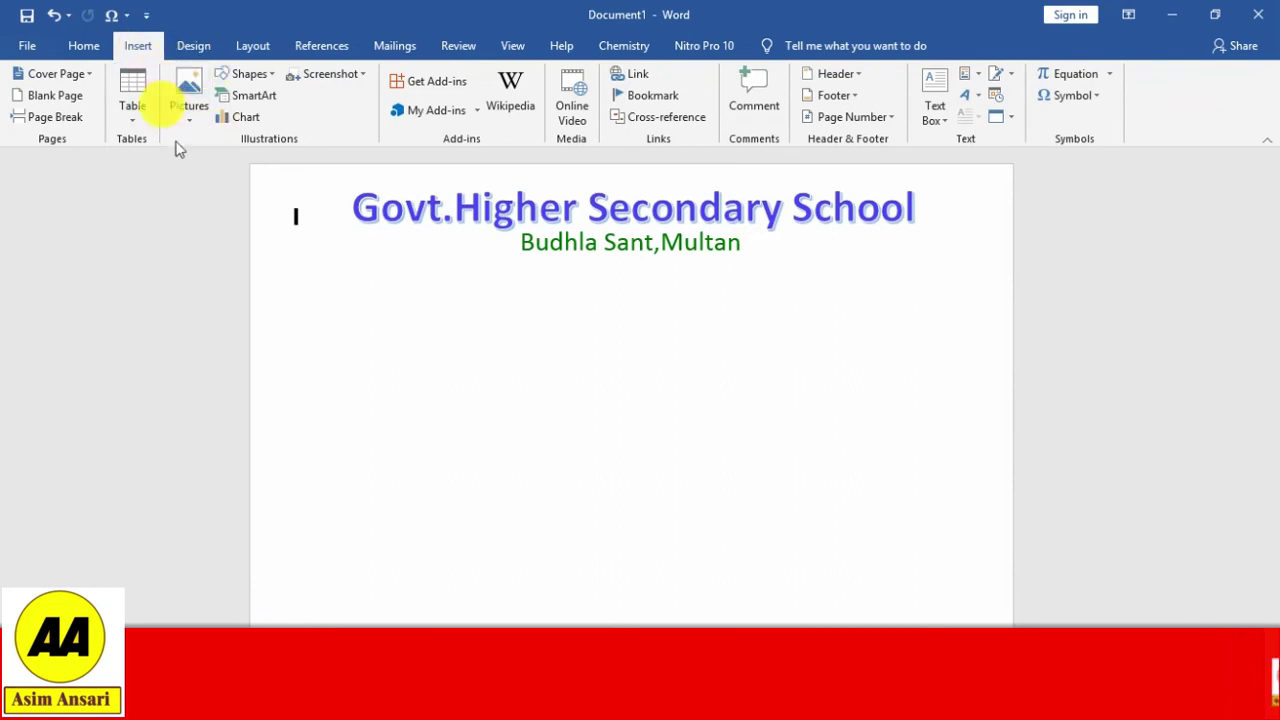
click(190, 90)
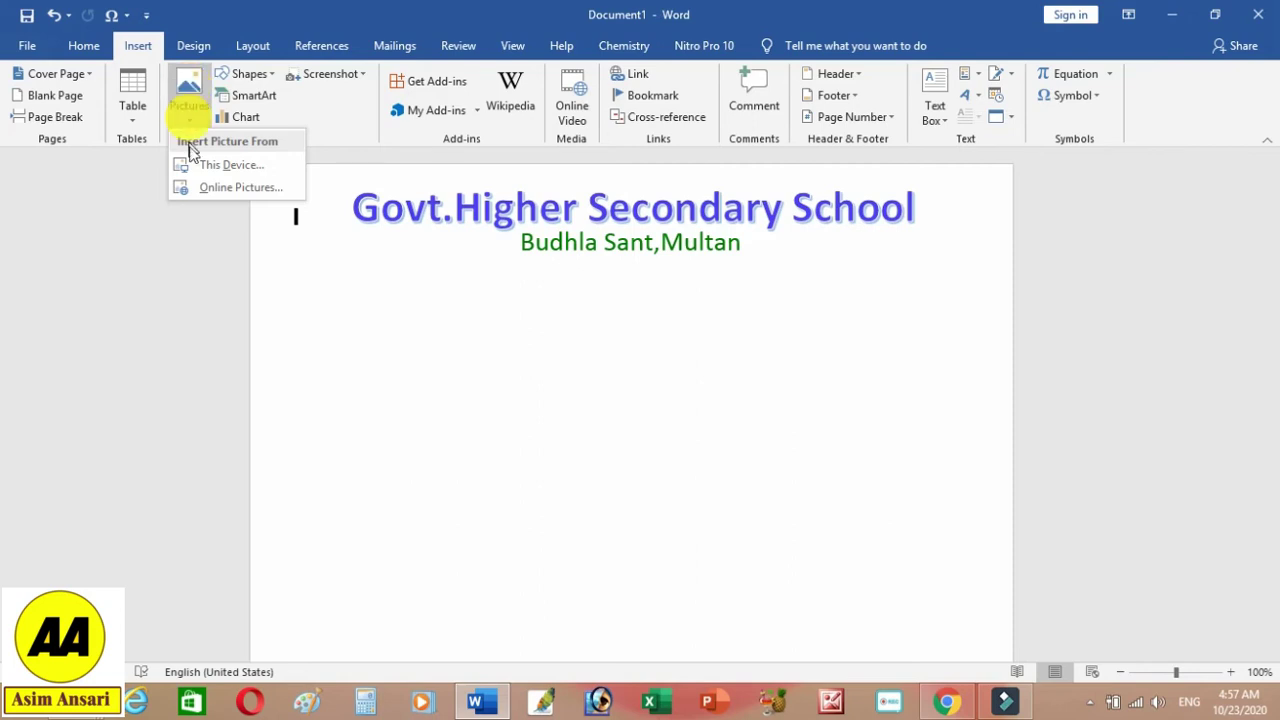
click(225, 170)
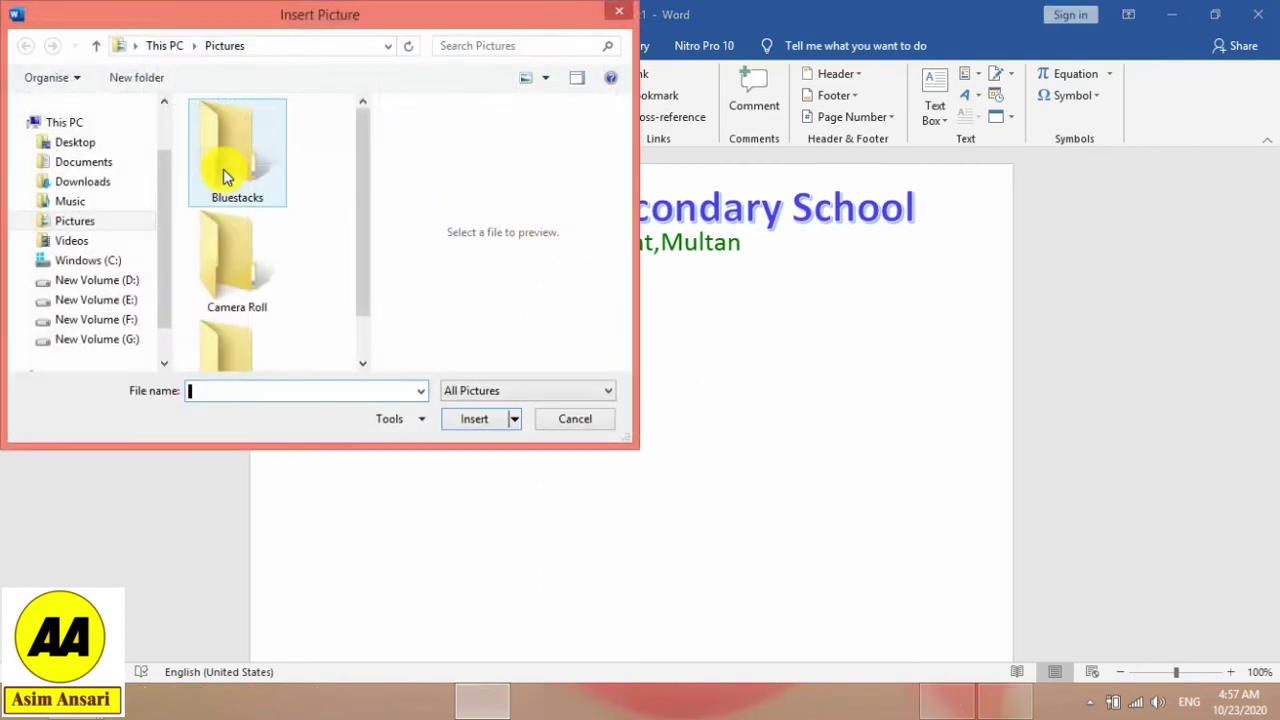
click(79, 148)
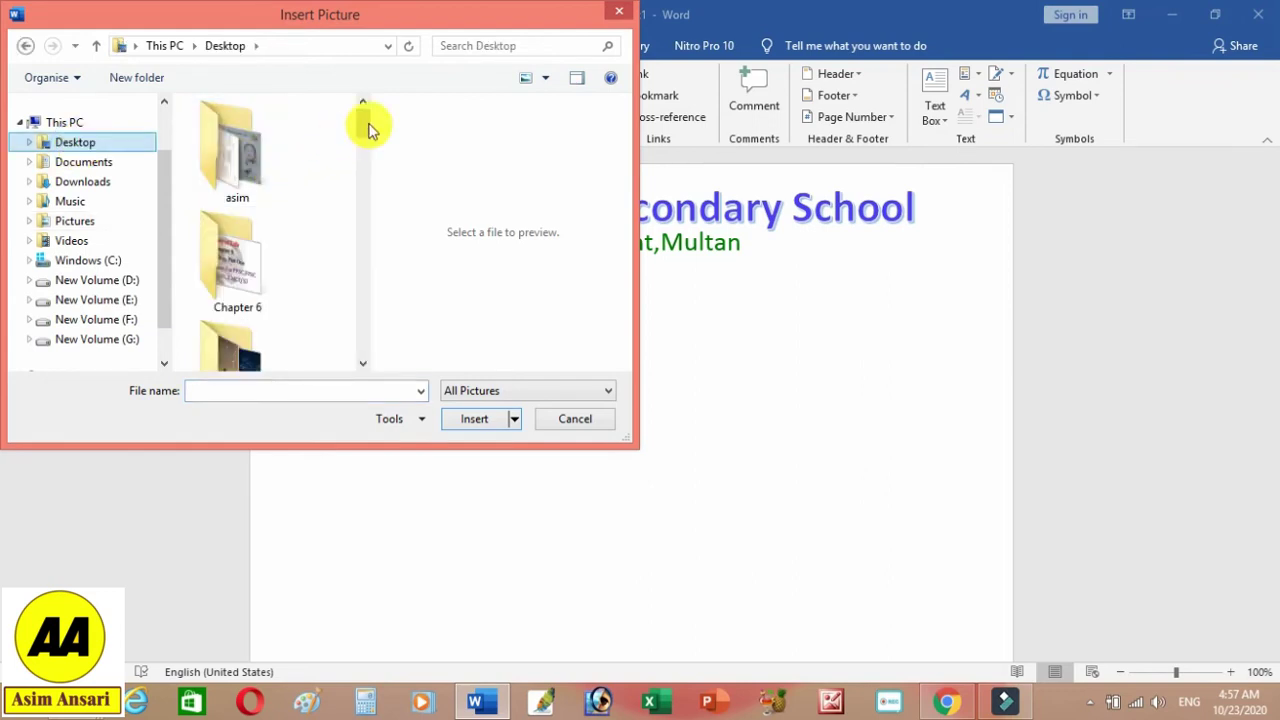
mouse_move(363, 125)
mouse_down()
mouse_move(370, 316)
mouse_move(351, 286)
mouse_up()
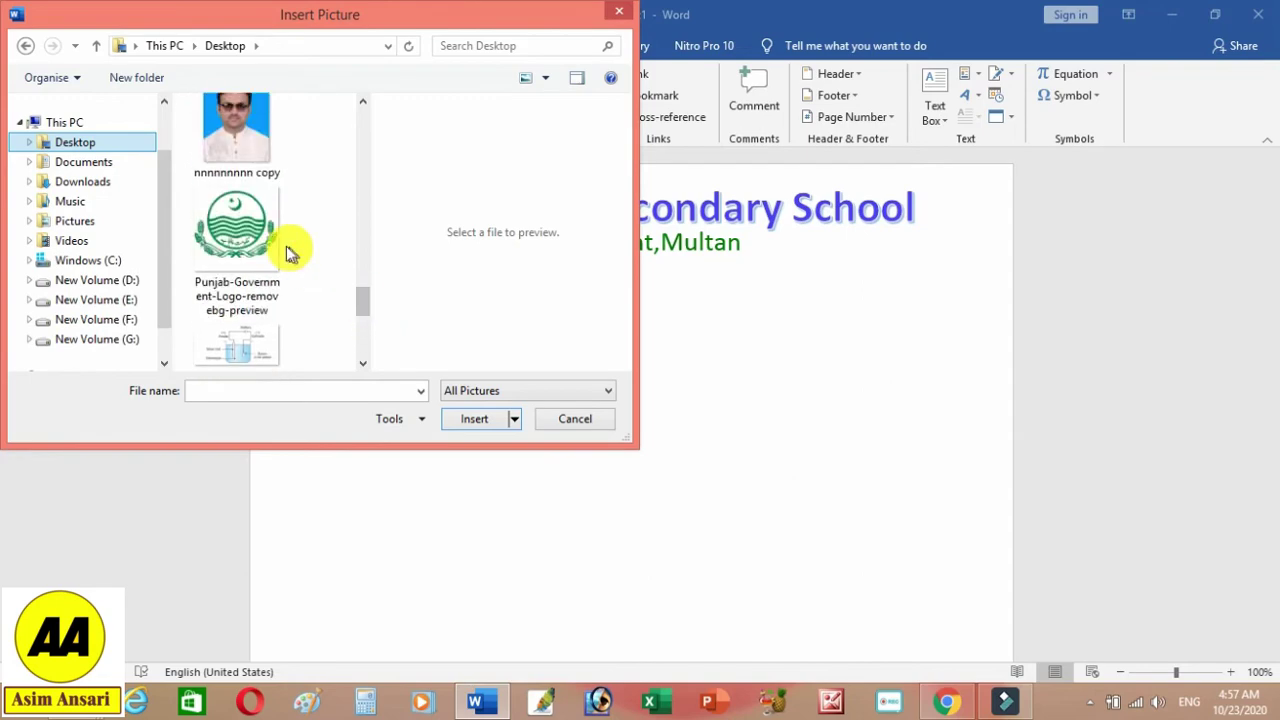
click(240, 250)
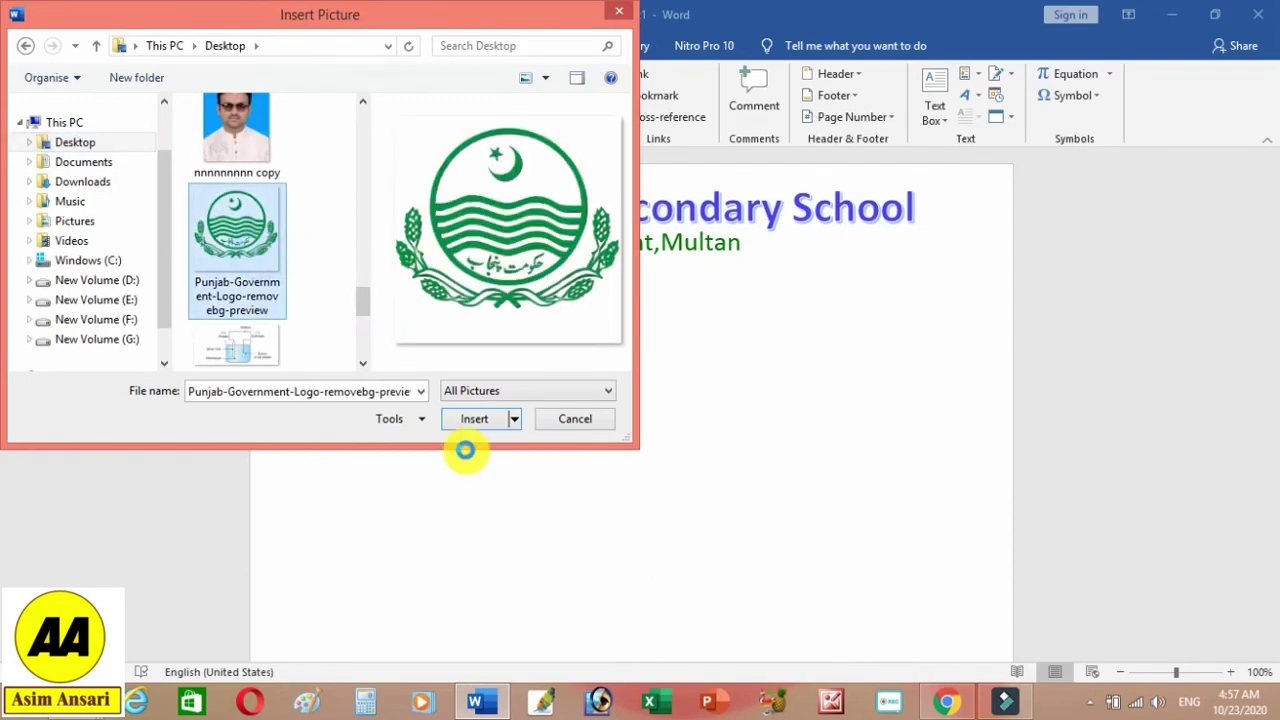
click(472, 420)
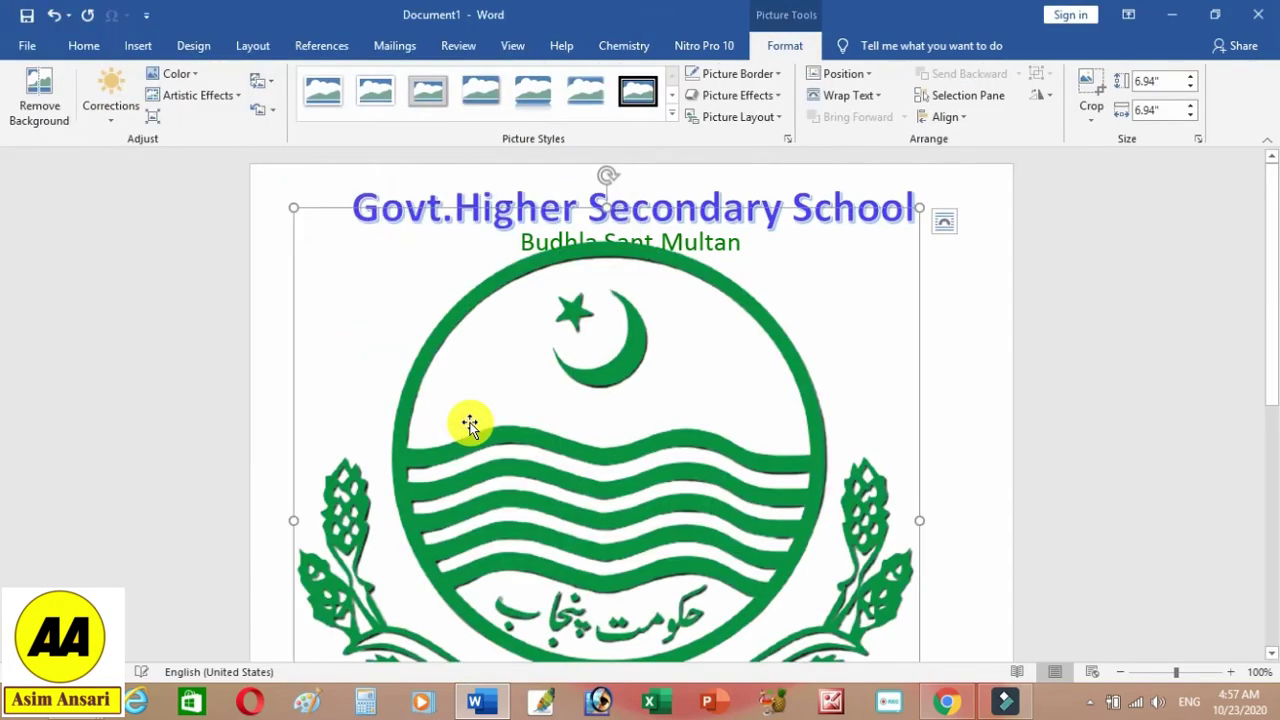
Step: Resize the Punjab logo to about 2.28" square and place it at the page's top-left
drag(1271, 354, 1273, 465)
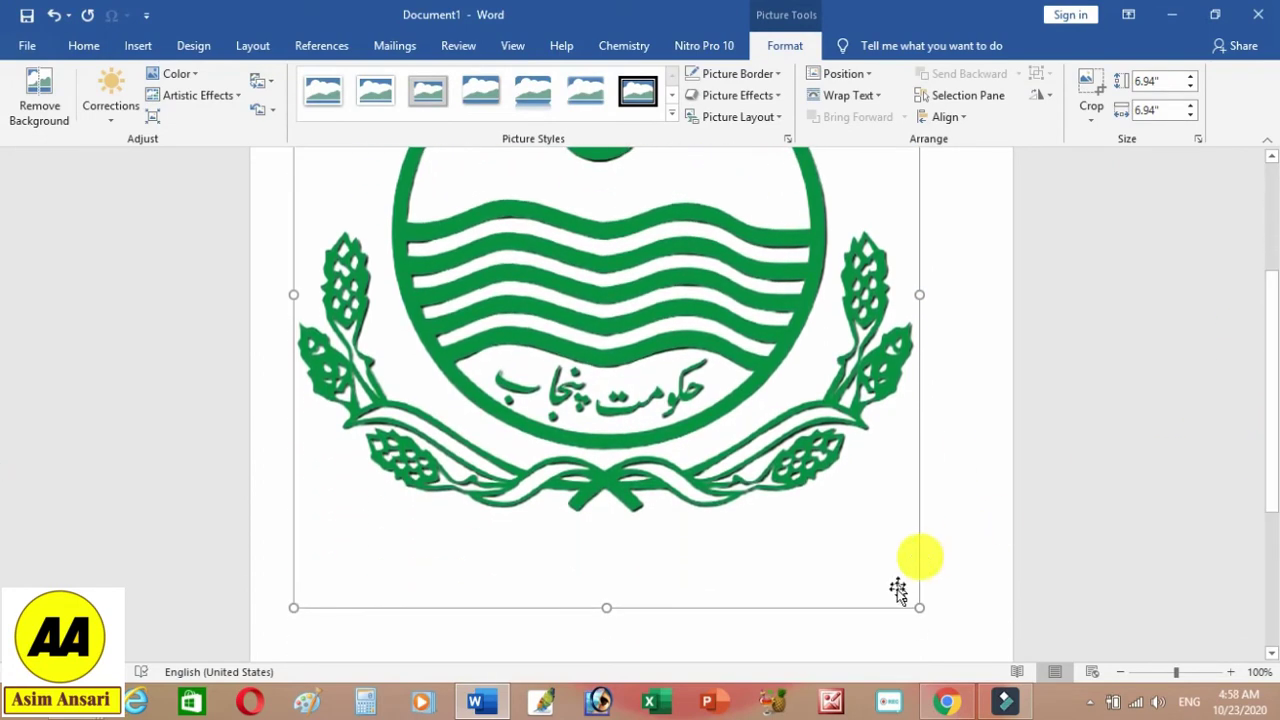
mouse_move(919, 607)
mouse_down()
mouse_move(817, 535)
mouse_move(516, 230)
mouse_up()
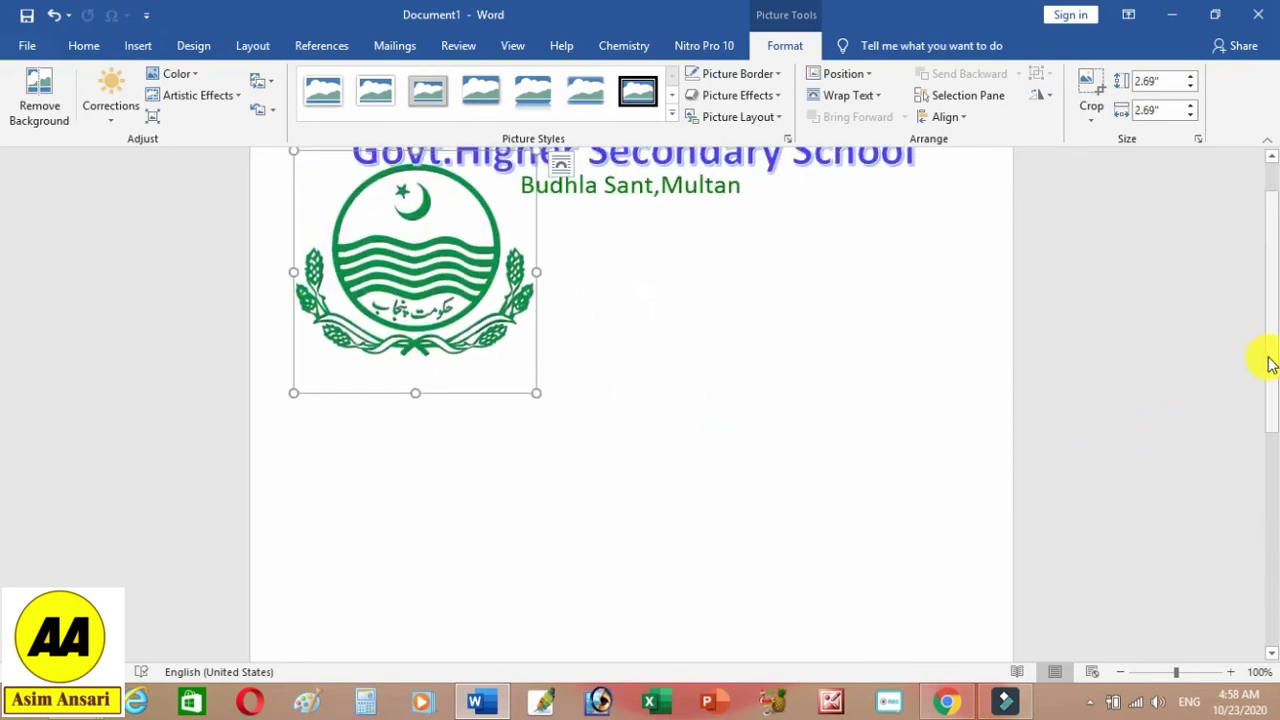
drag(1270, 362, 1274, 289)
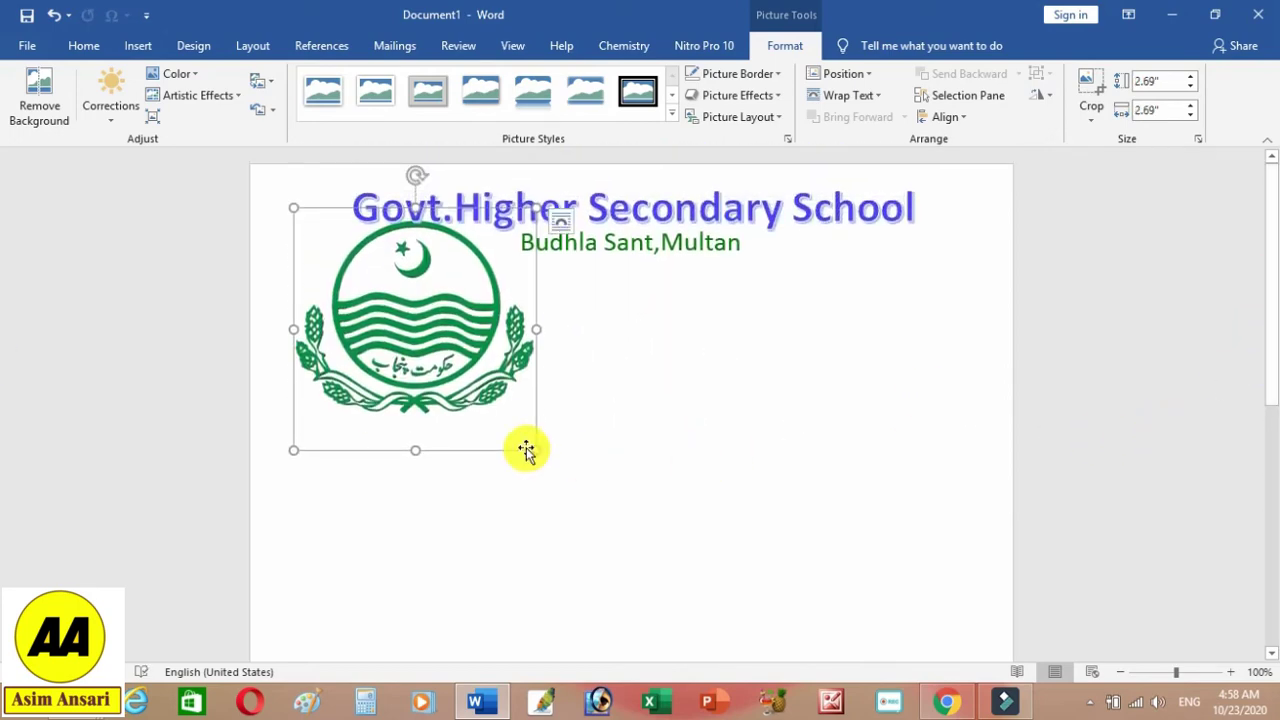
drag(520, 438, 386, 309)
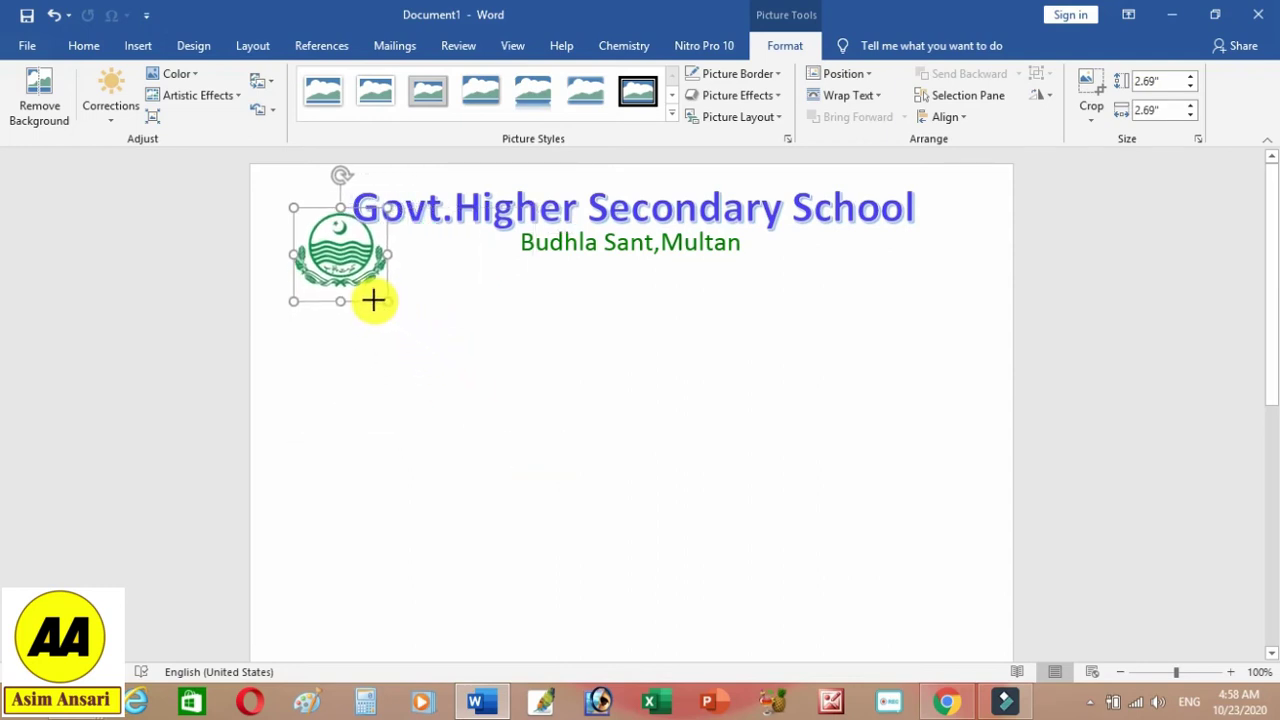
drag(386, 309, 374, 300)
click(328, 230)
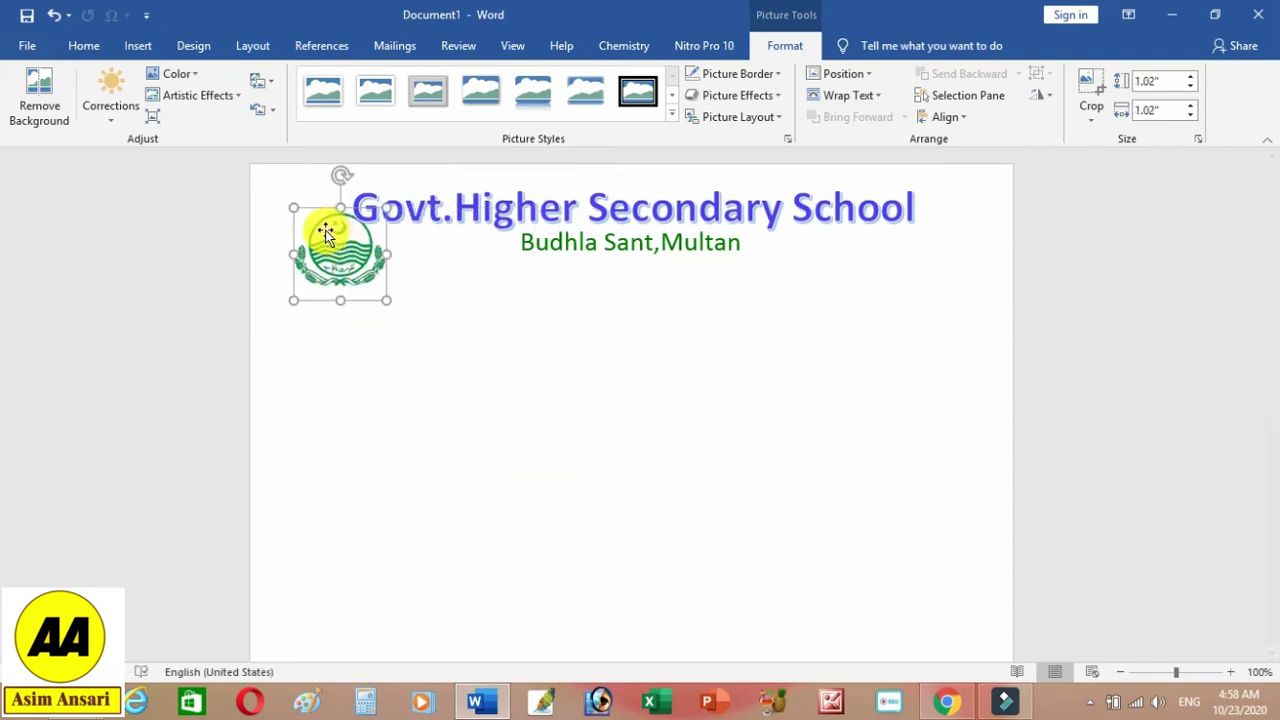
drag(357, 257, 342, 262)
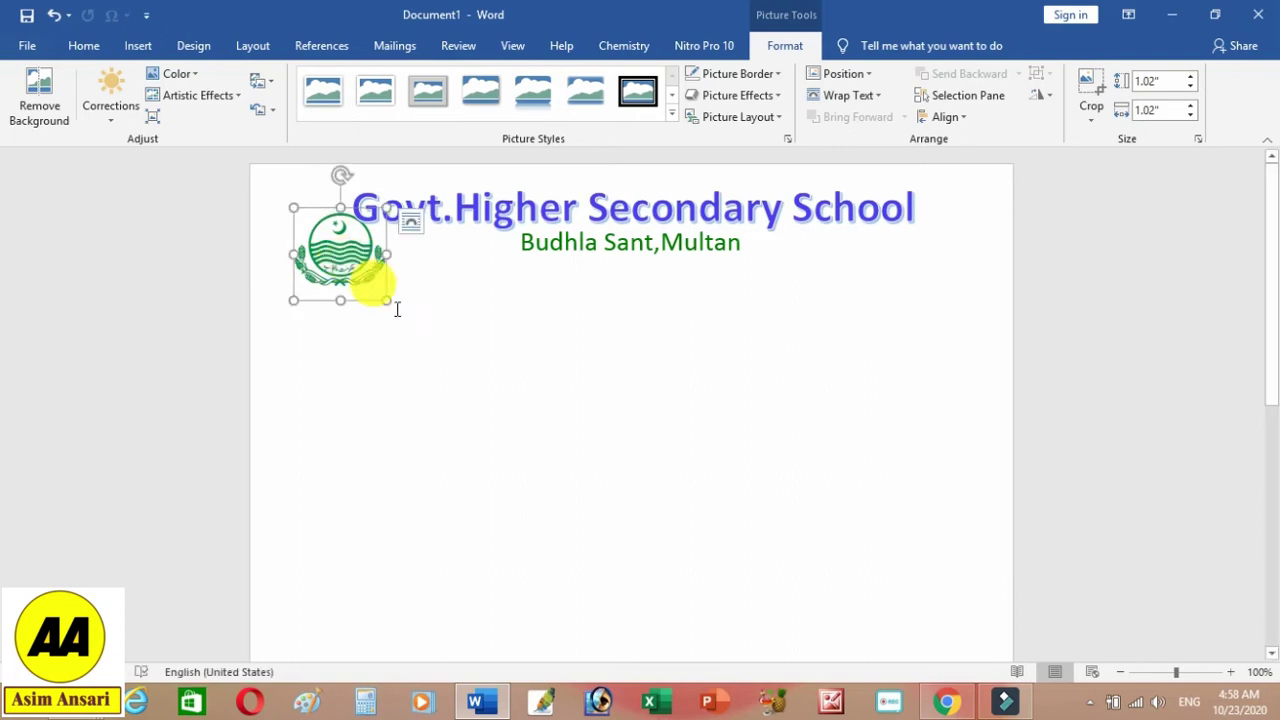
mouse_move(388, 300)
mouse_down()
mouse_move(593, 488)
mouse_move(531, 445)
mouse_up()
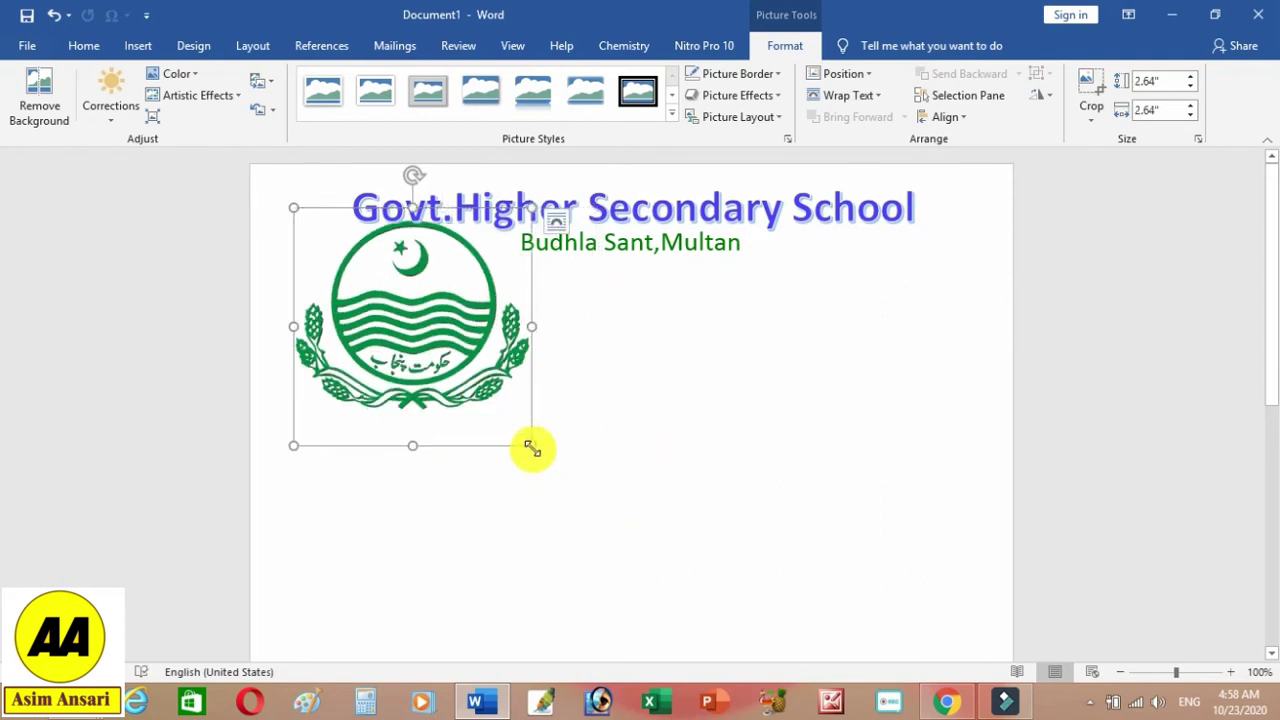
mouse_move(531, 449)
mouse_down()
mouse_move(657, 529)
mouse_move(500, 390)
mouse_up()
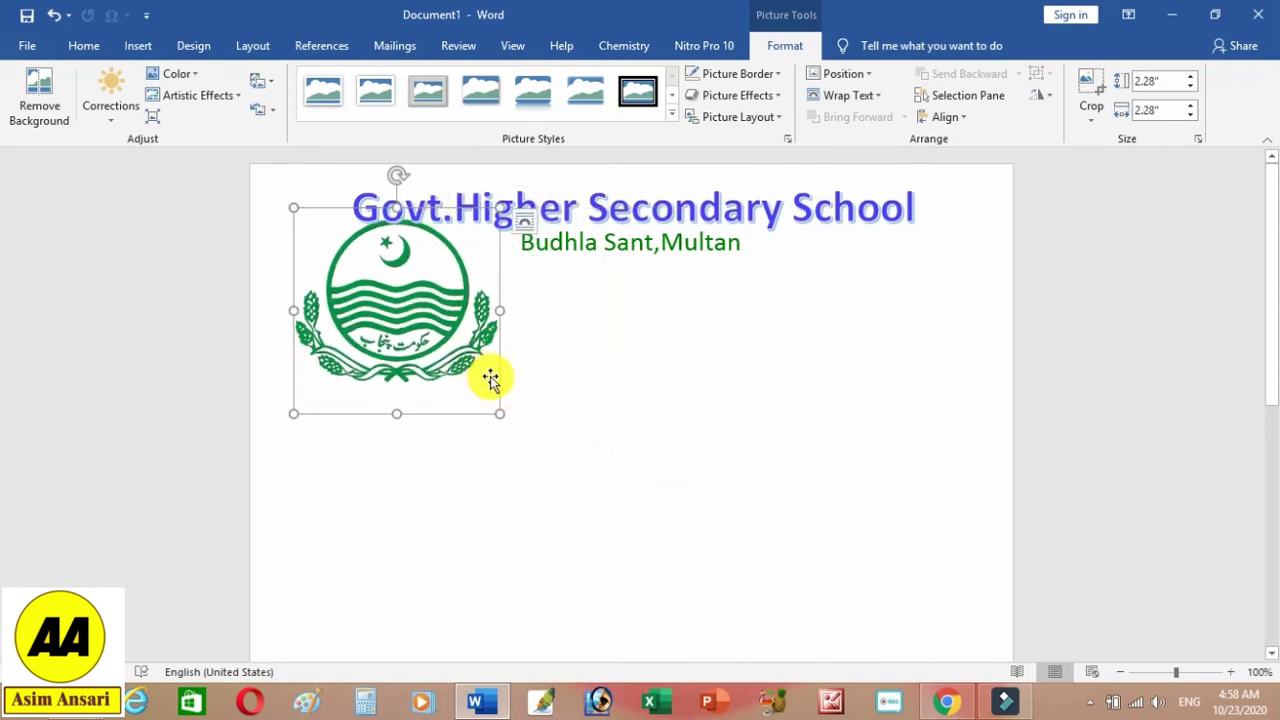
Step: Set the Punjab logo to In Front of Text and shrink it to 0.8" beside the title
right_click(490, 378)
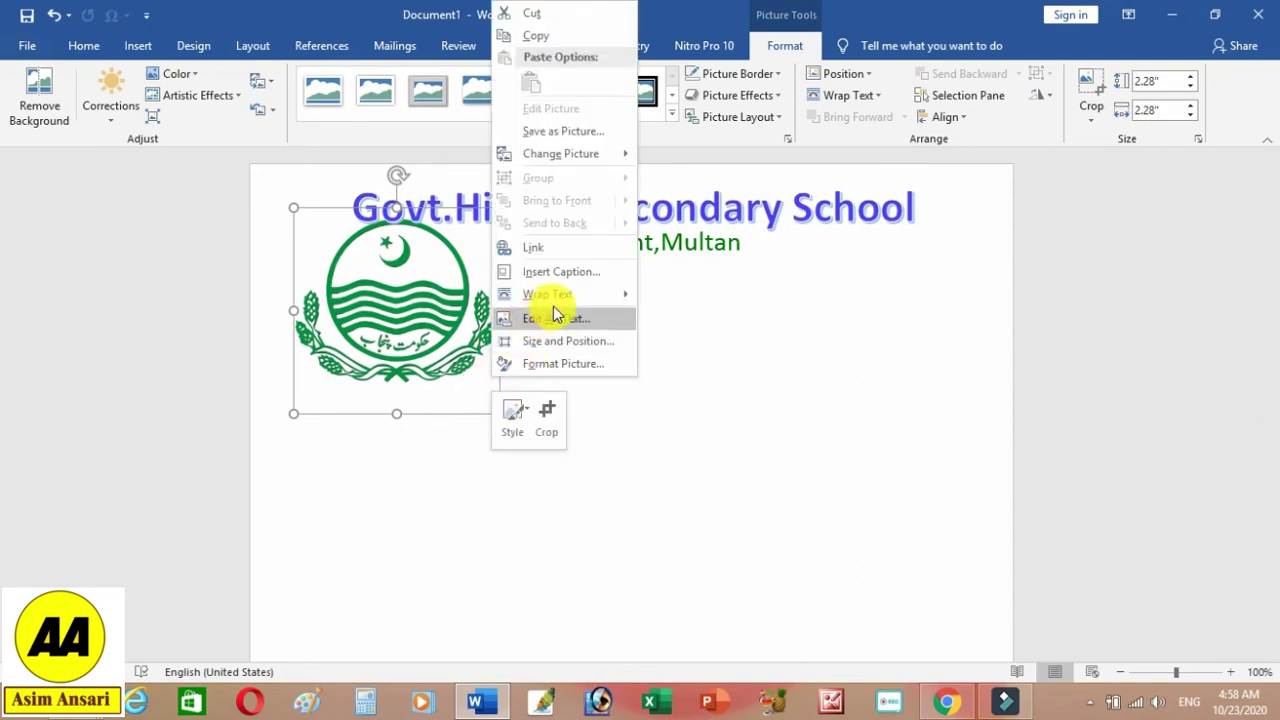
mouse_move(557, 303)
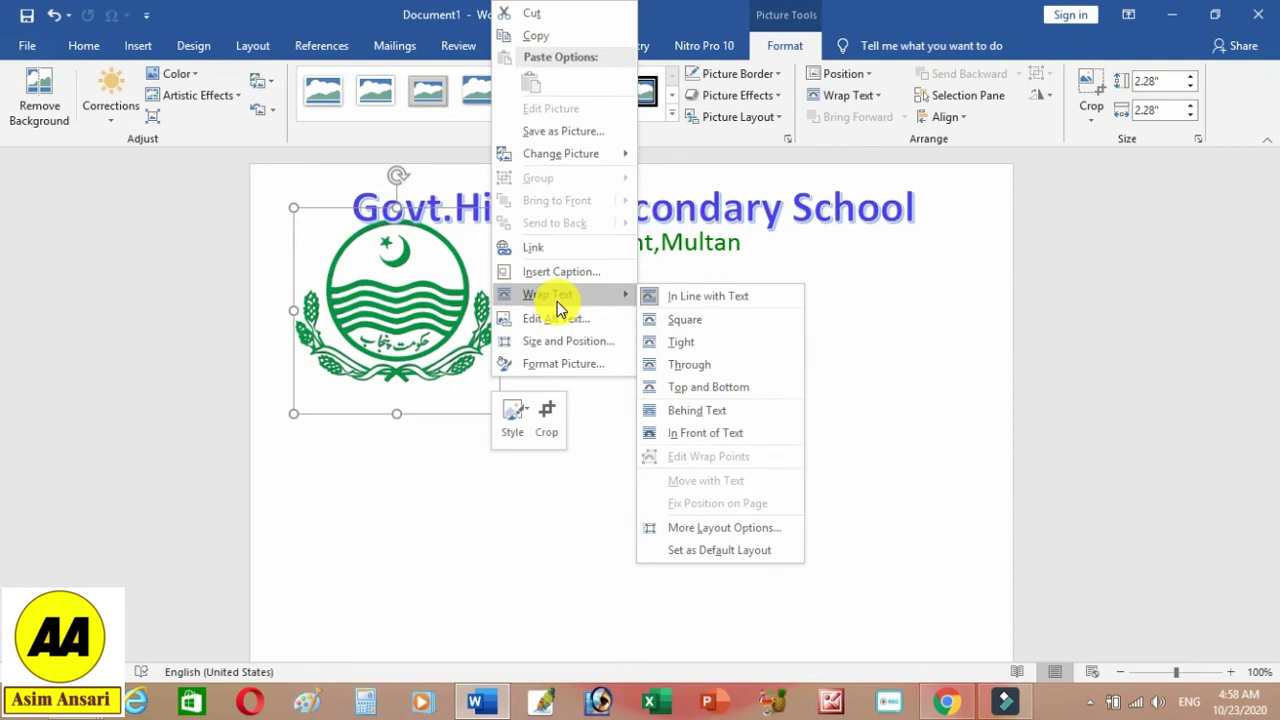
click(716, 433)
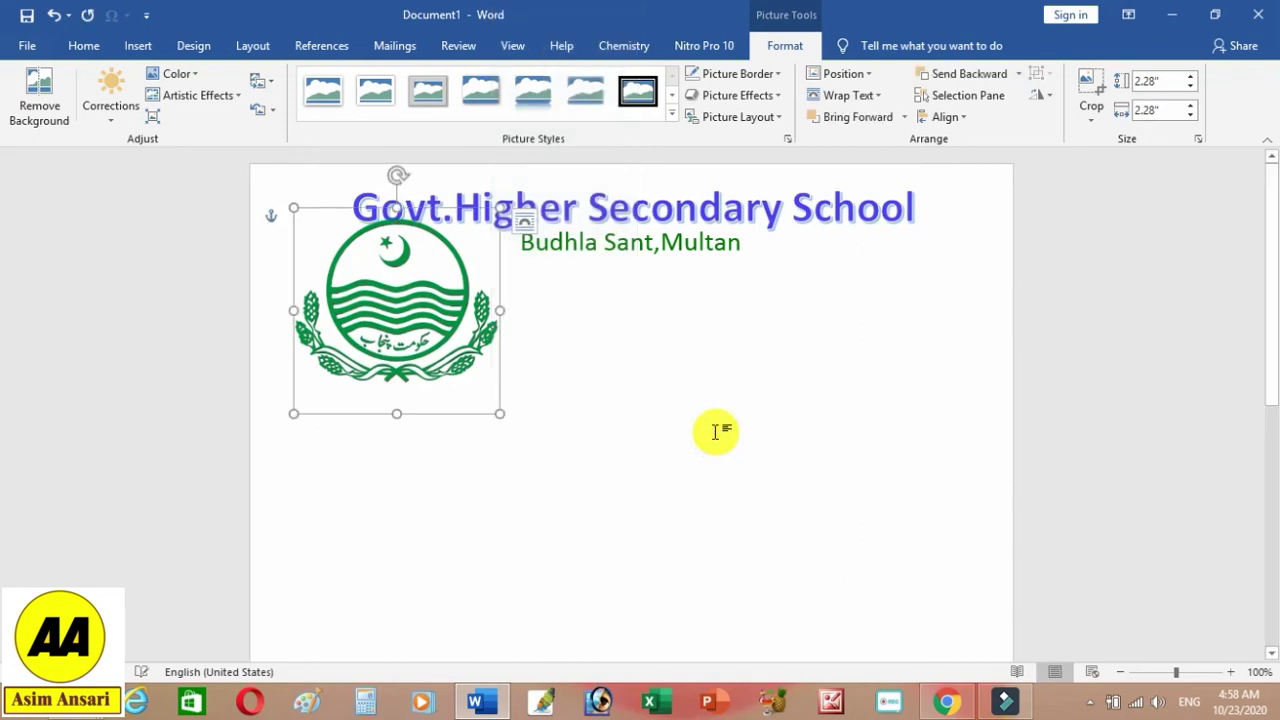
mouse_move(498, 413)
mouse_down()
mouse_move(334, 281)
mouse_move(315, 232)
mouse_up()
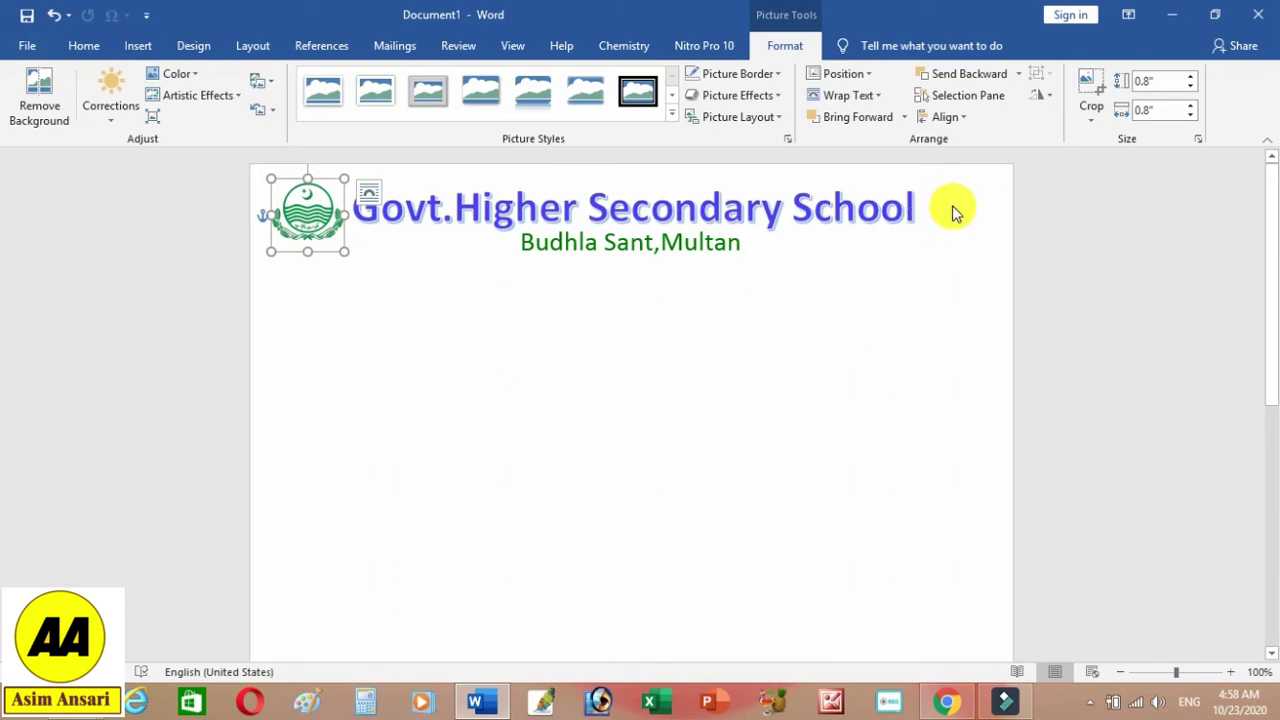
Step: Copy and paste the Punjab logo, placing the copy at the title's right end
right_click(304, 237)
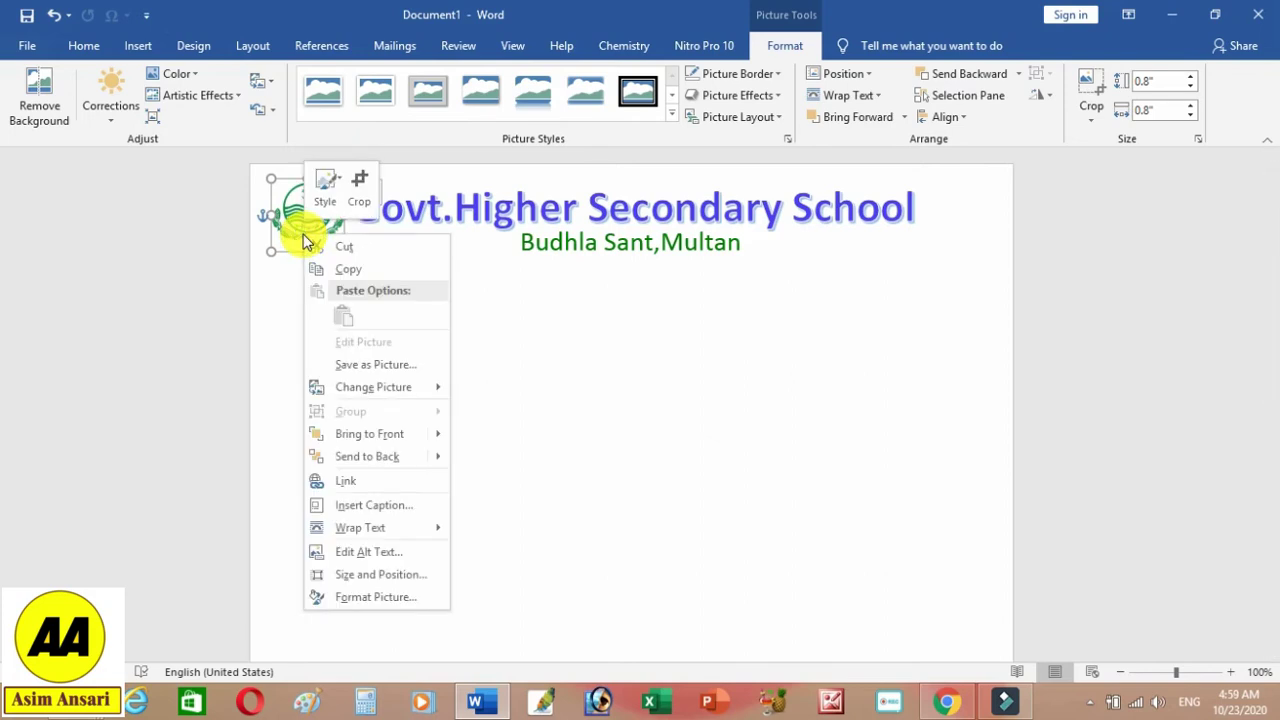
click(336, 266)
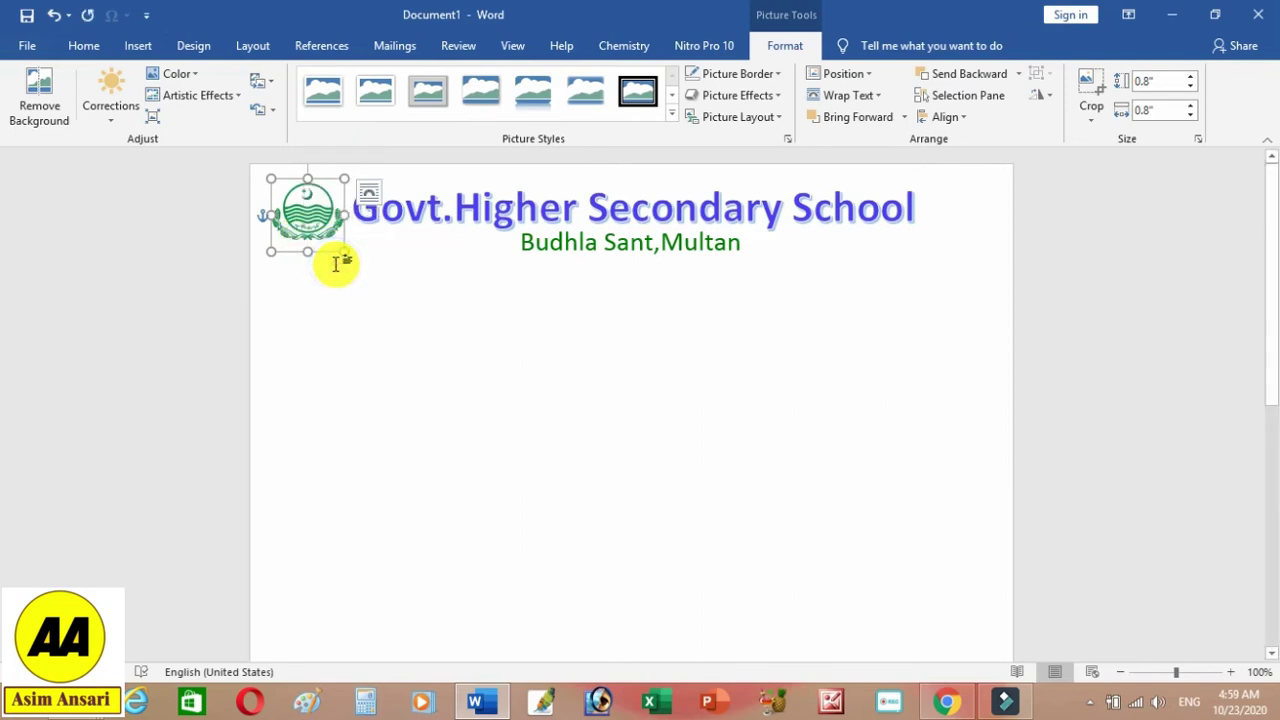
key(ctrl+v)
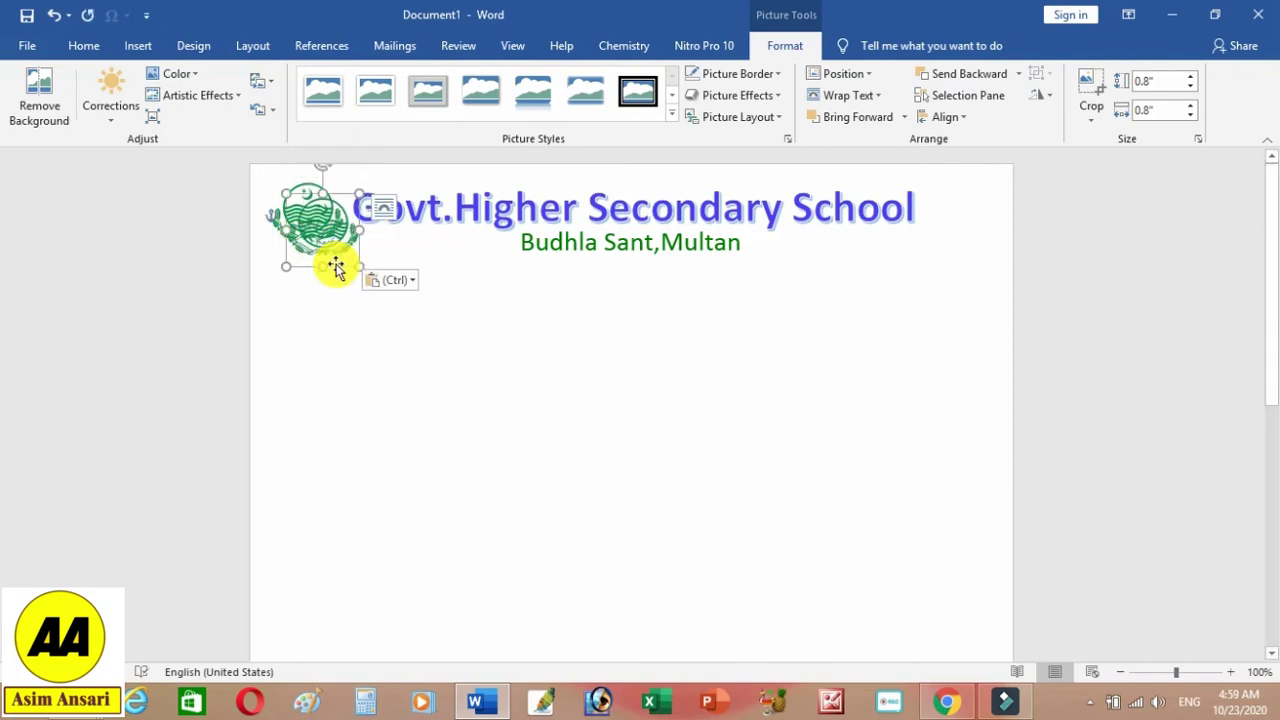
mouse_move(336, 268)
mouse_down()
mouse_move(336, 234)
mouse_move(345, 272)
mouse_move(838, 299)
mouse_move(343, 287)
mouse_up()
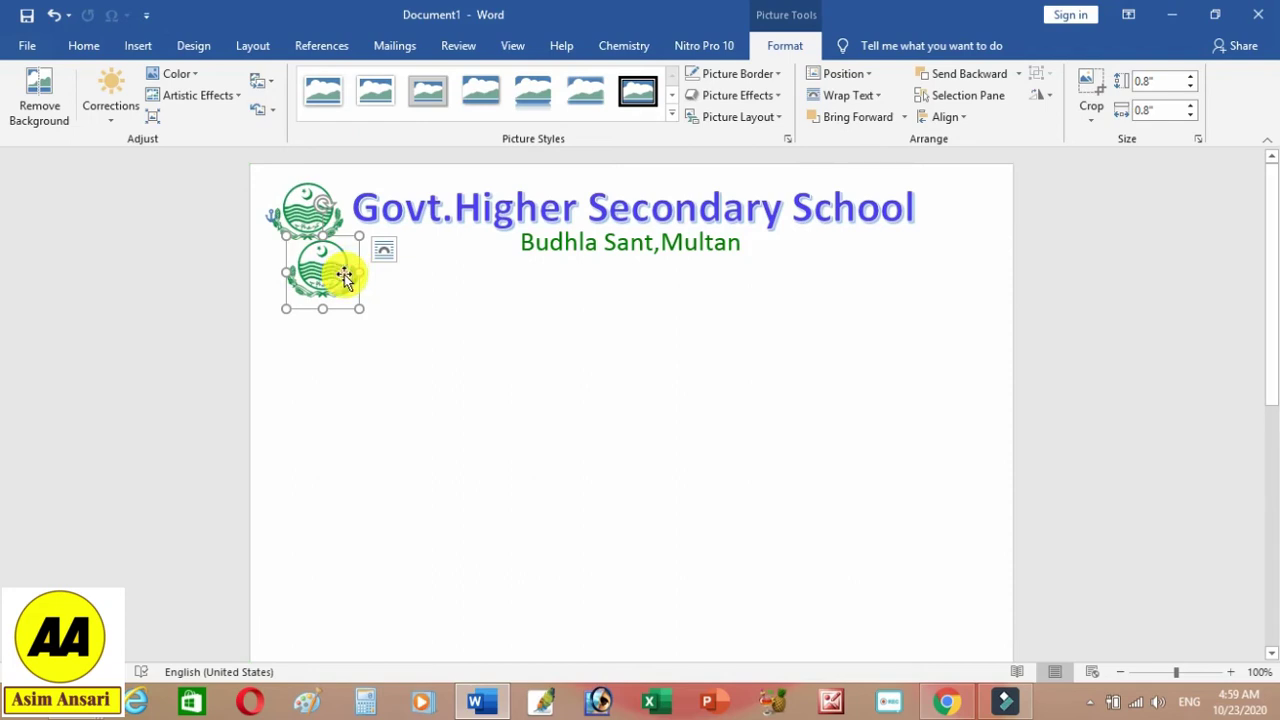
mouse_move(343, 276)
mouse_down()
mouse_move(972, 249)
mouse_move(986, 216)
mouse_up()
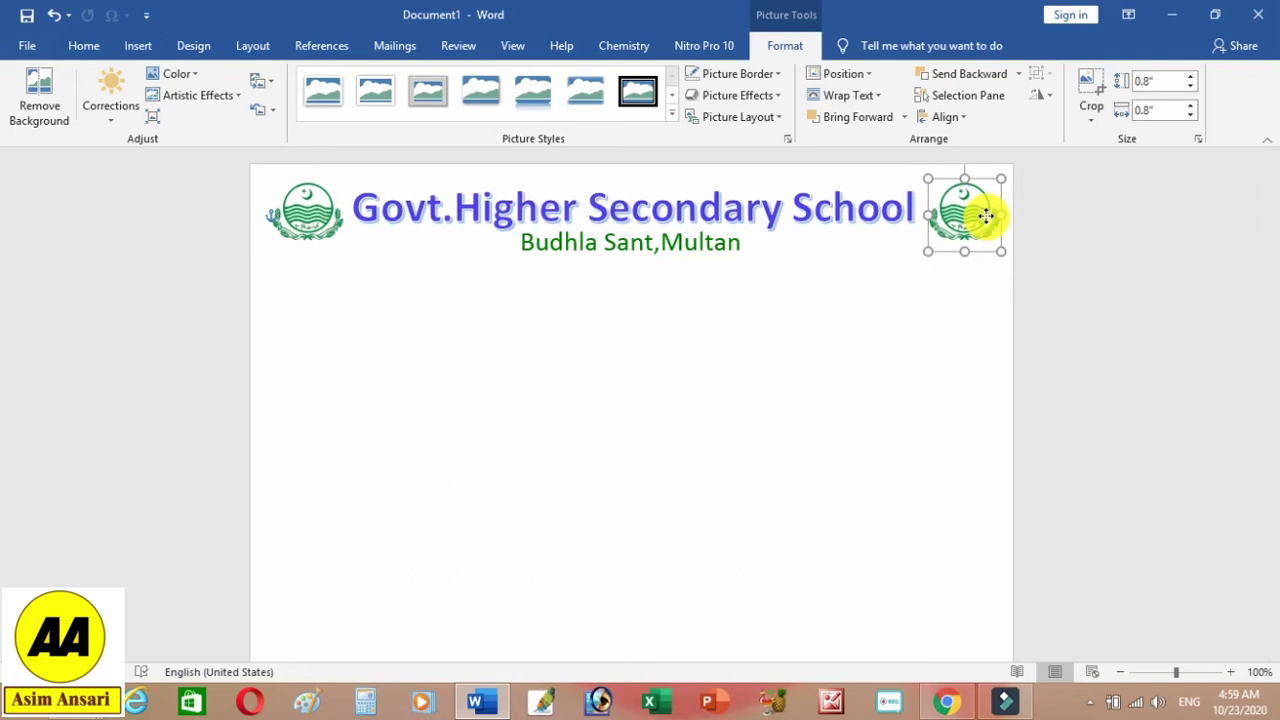
drag(986, 216, 960, 237)
Step: Add a blue bottom border rule across the page beneath the header block
click(745, 333)
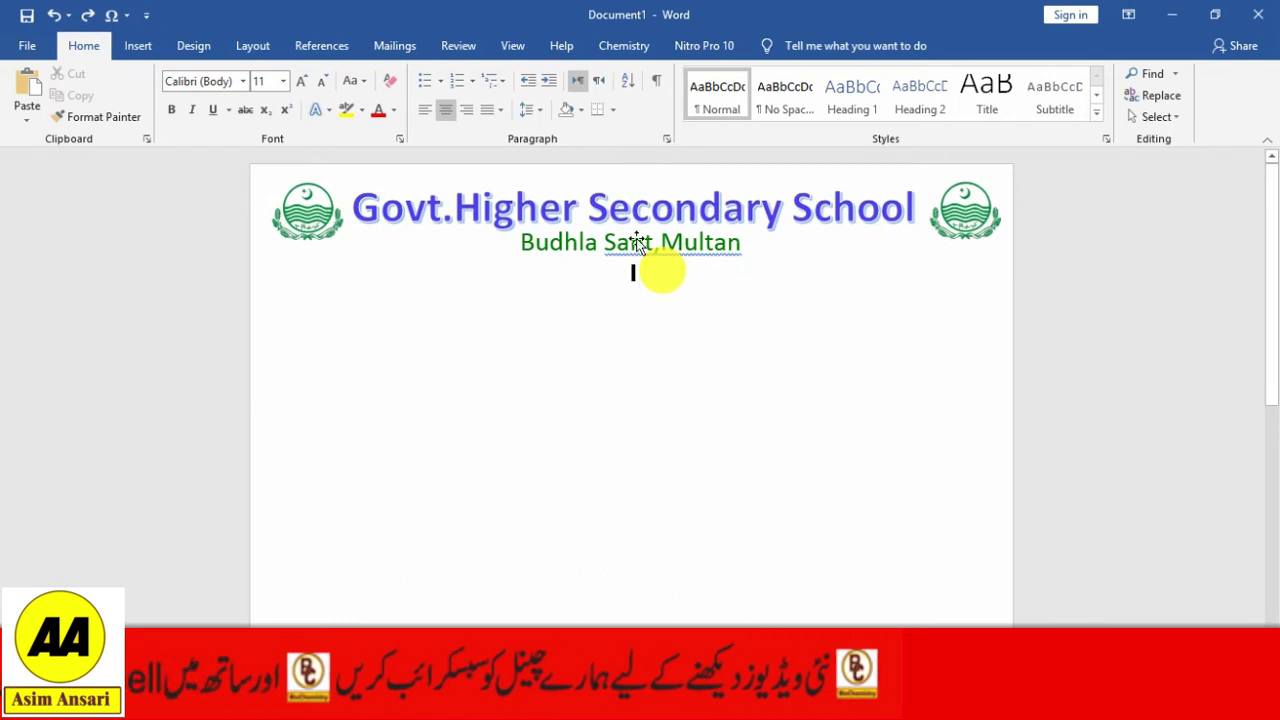
click(613, 112)
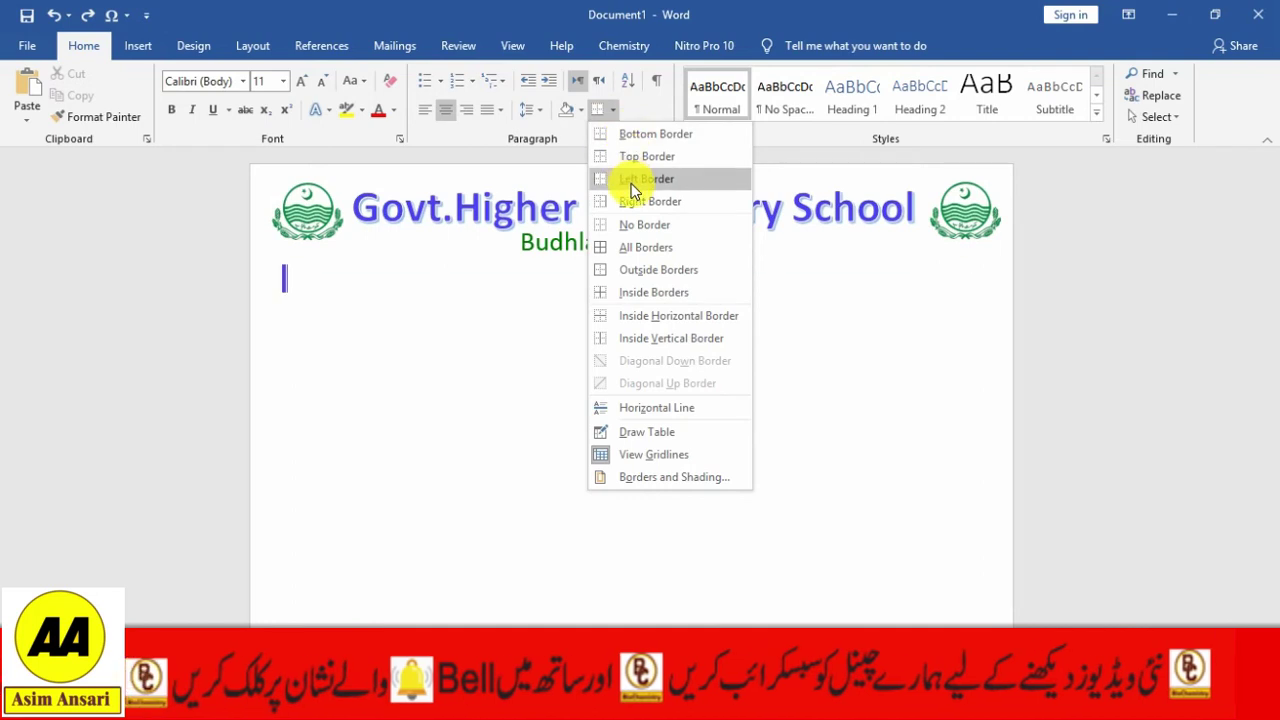
click(654, 136)
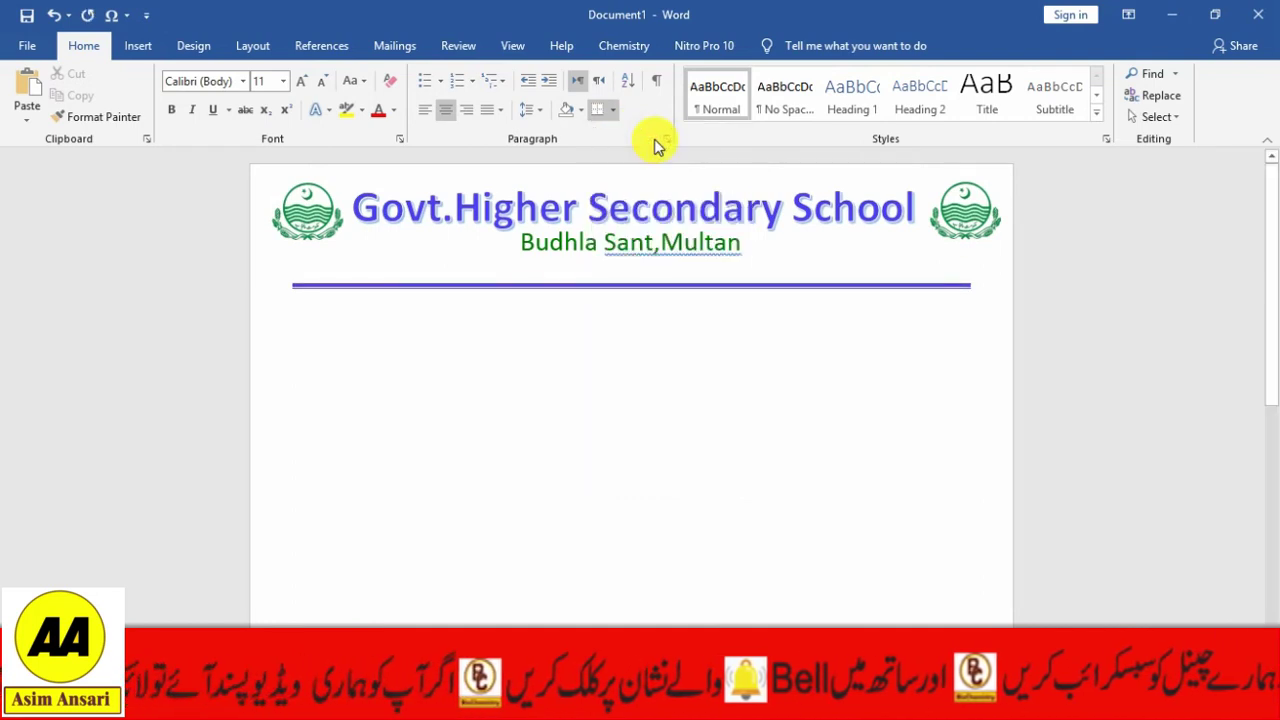
key(ctrl+l)
key(BackSpace)
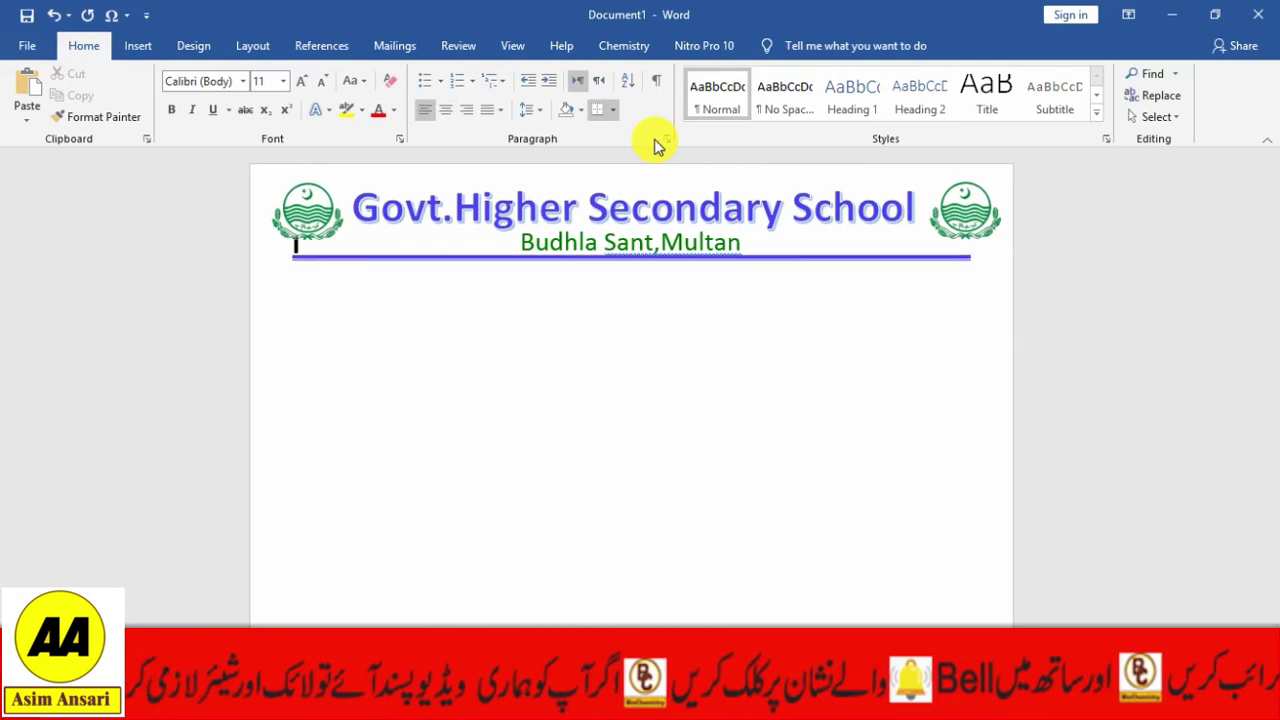
Step: Ignore the spelling flag on 'Multan' in the subtitle box
click(716, 254)
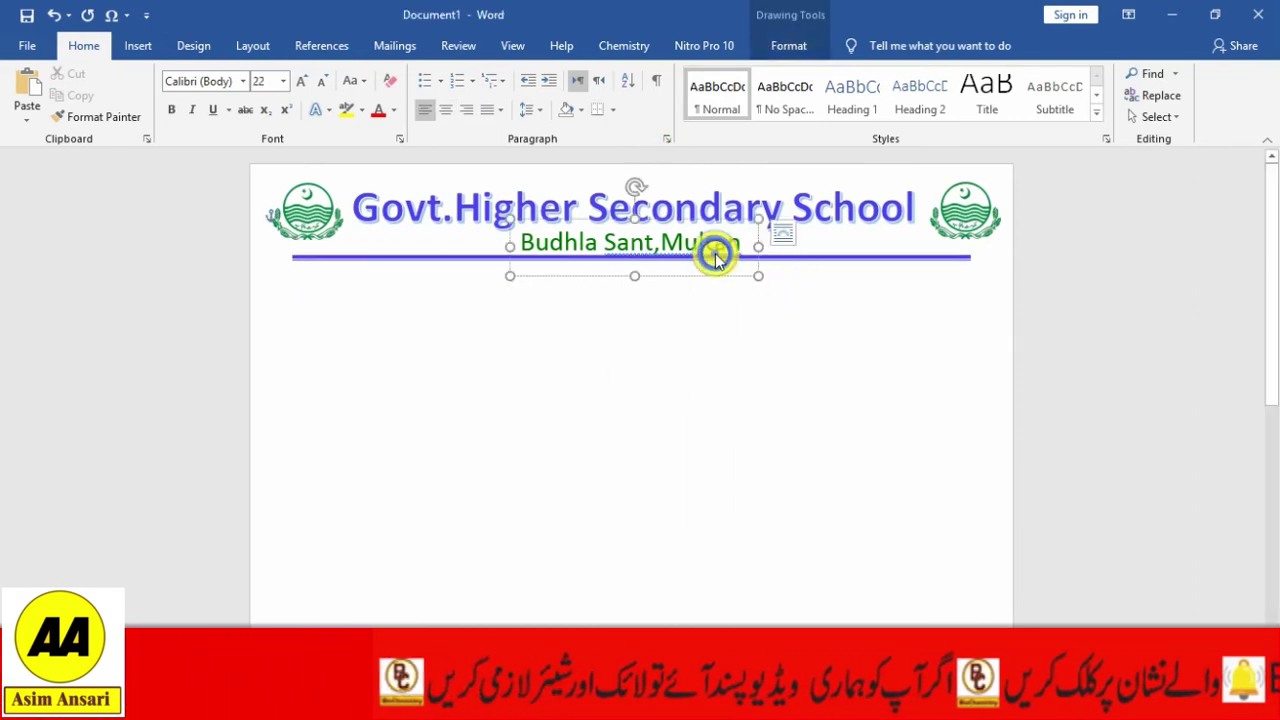
right_click(714, 252)
click(700, 313)
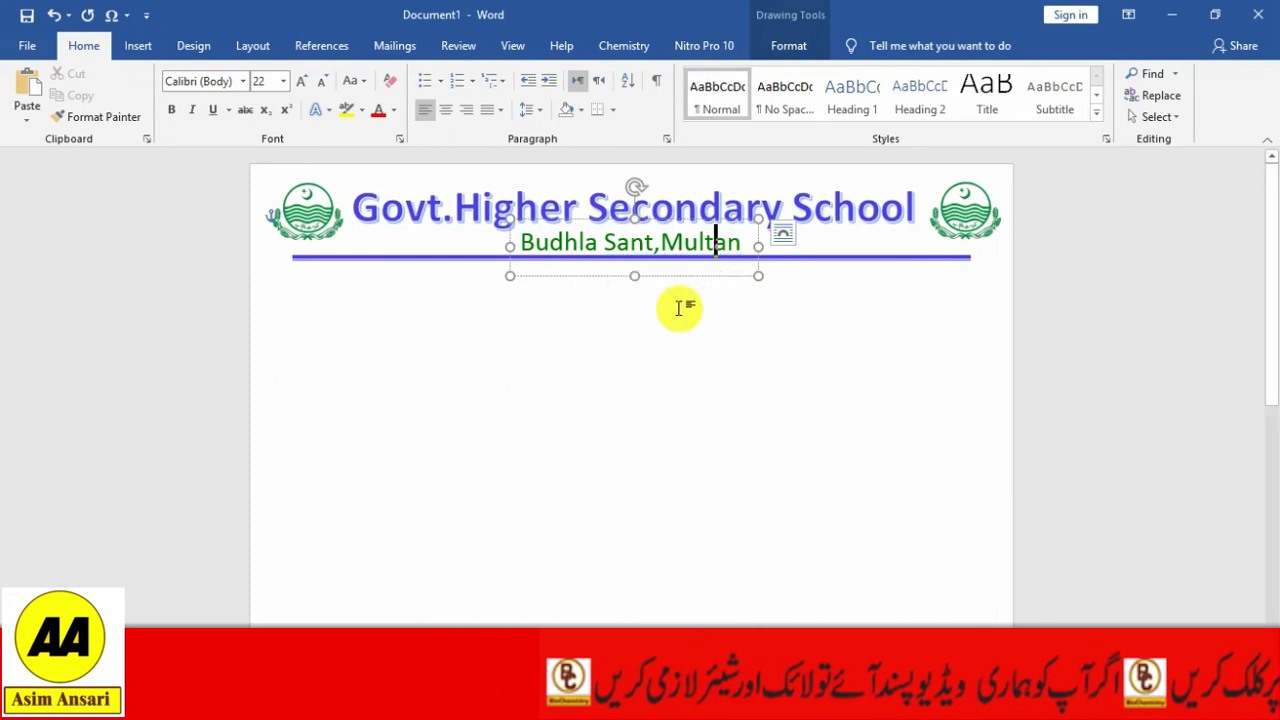
click(678, 309)
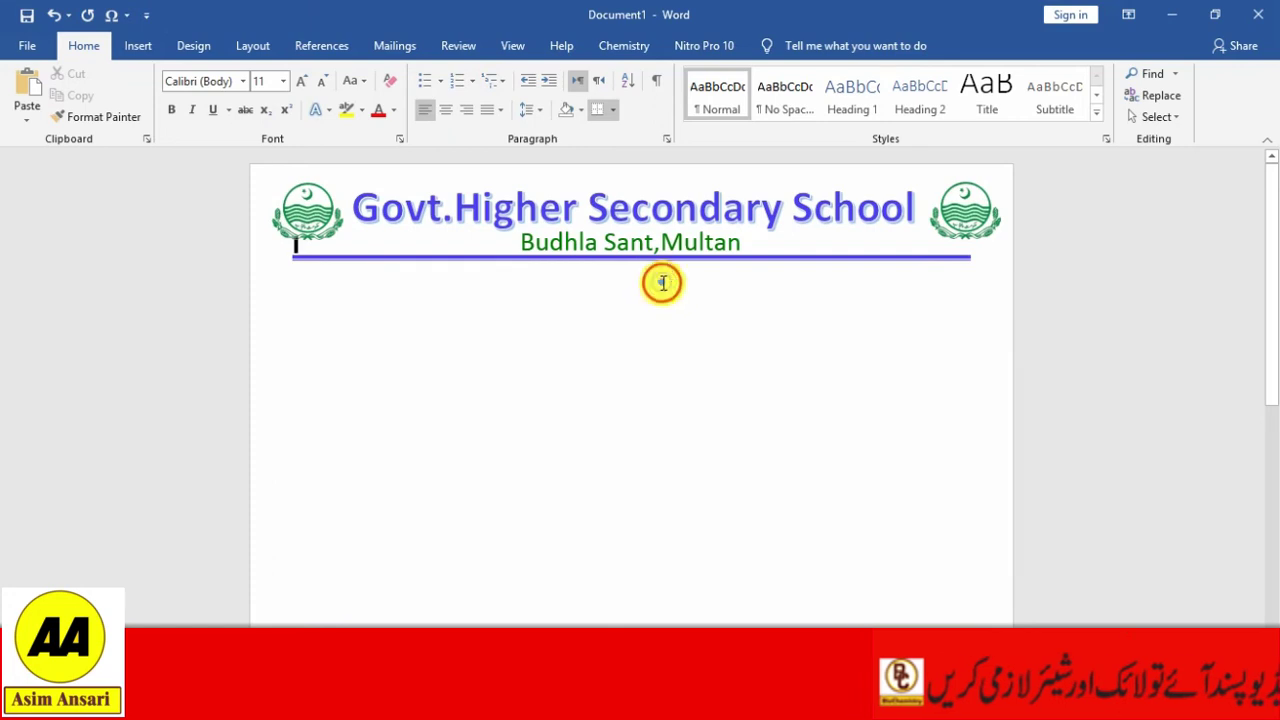
Step: Type a dotted 'Ref.No.' field at left and a dotted 'Date :' field at right below the rule
click(322, 275)
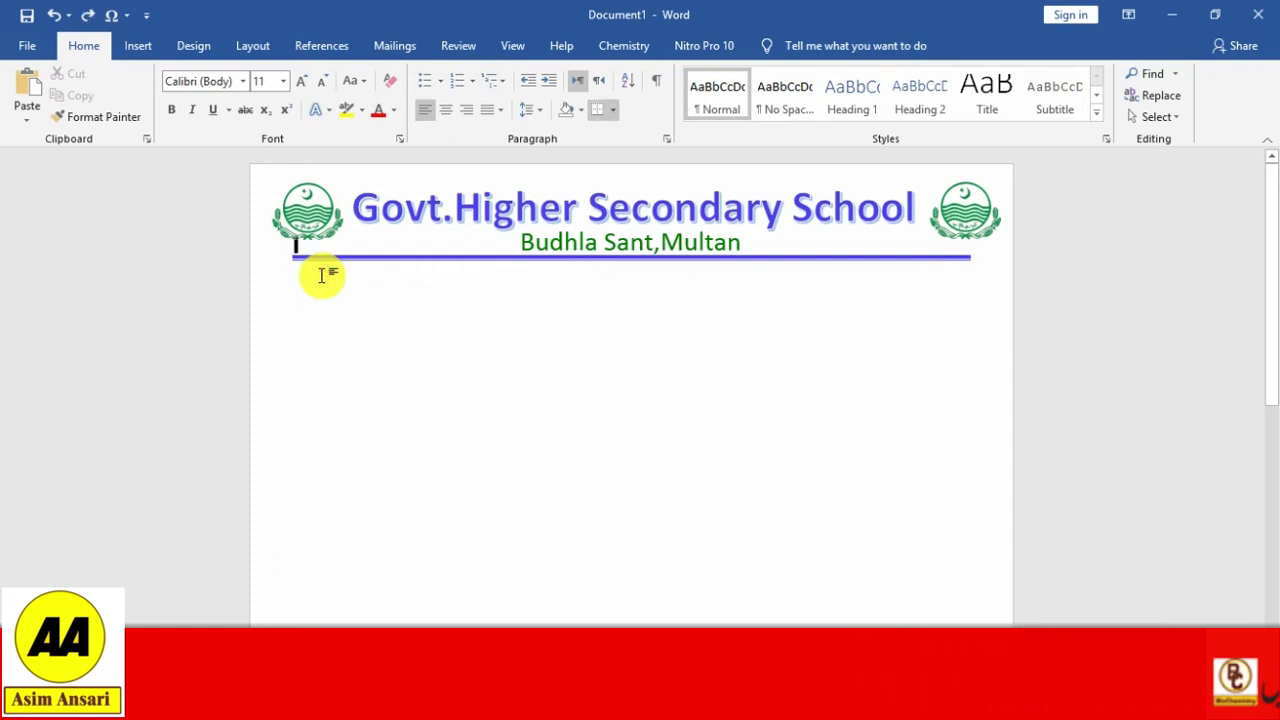
click(462, 291)
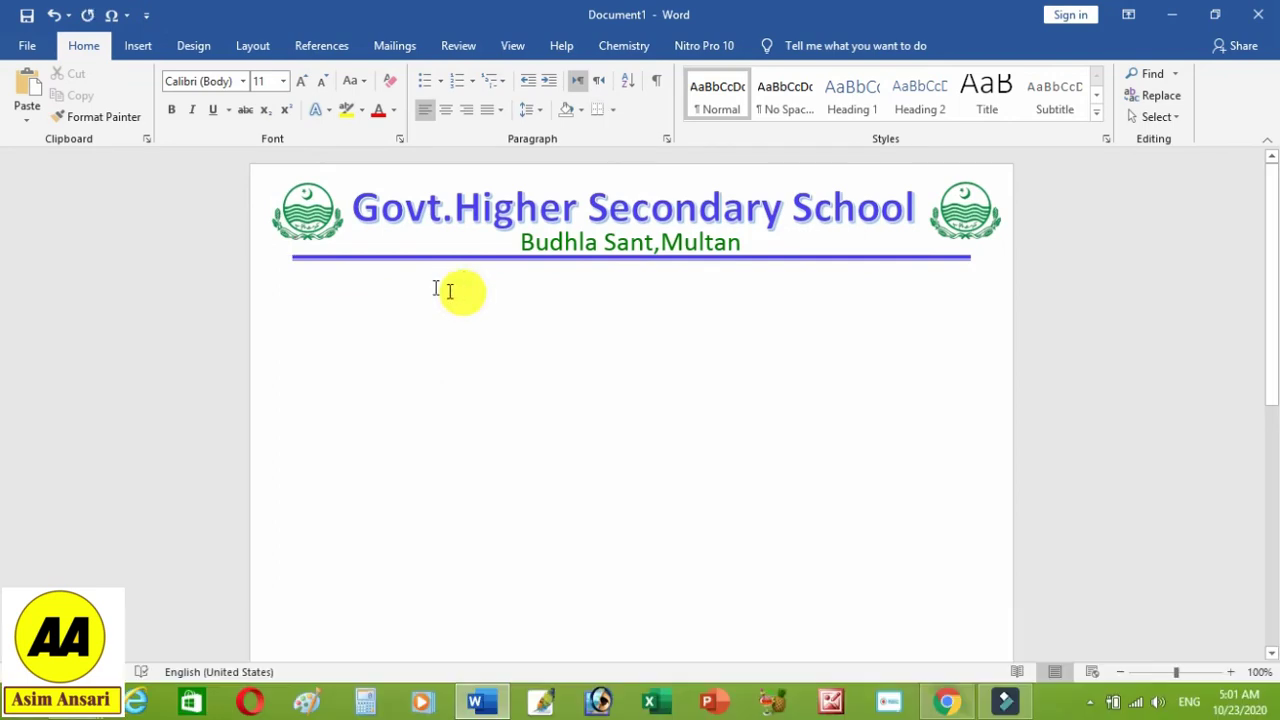
click(307, 279)
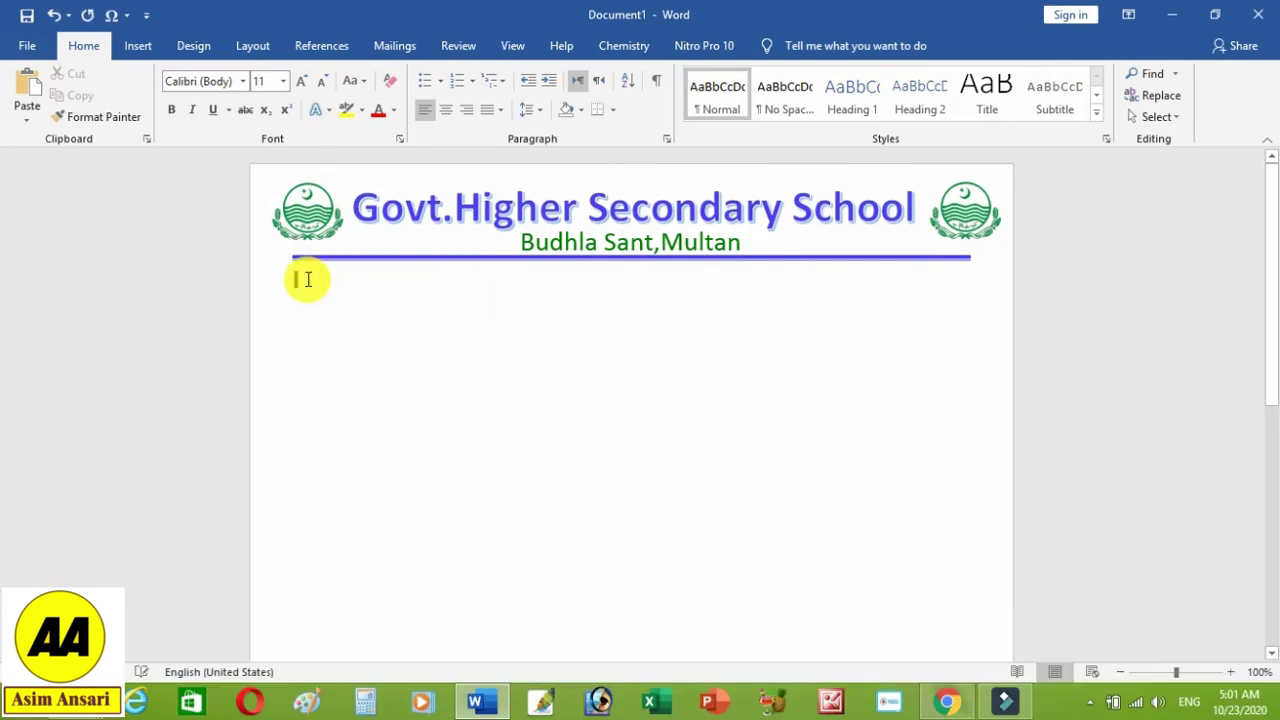
text(Ref.No)
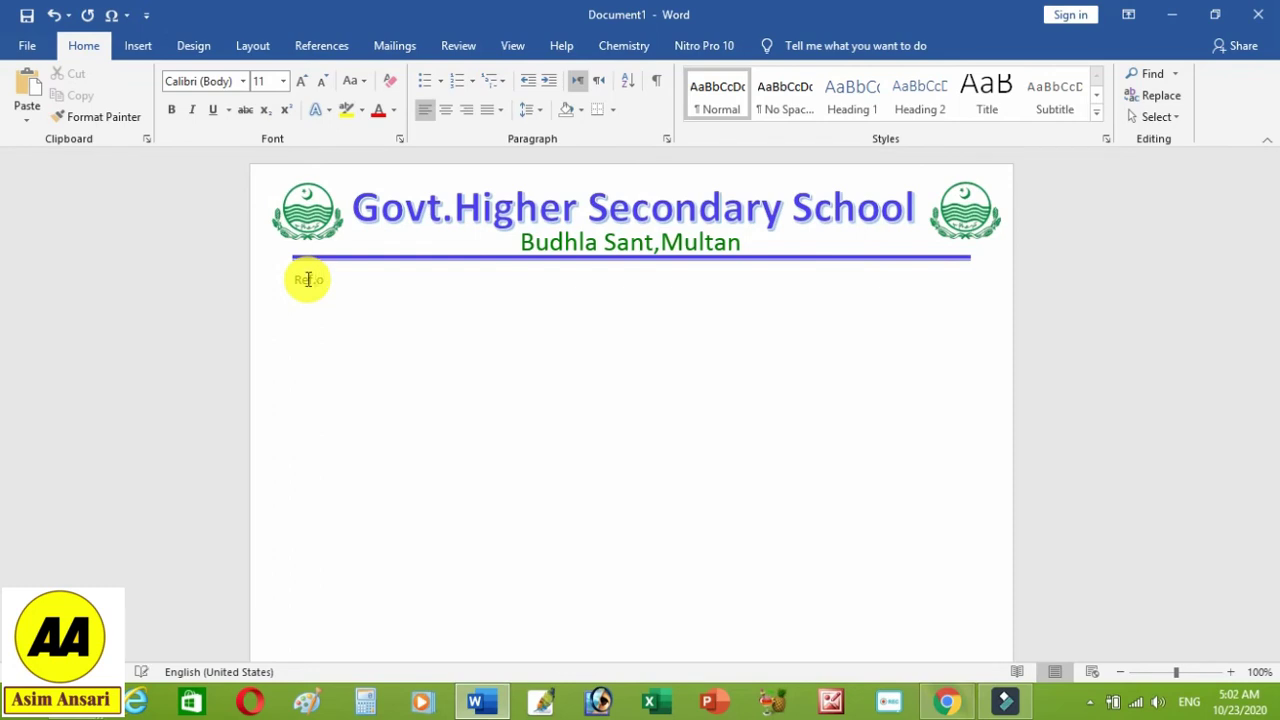
text(.)
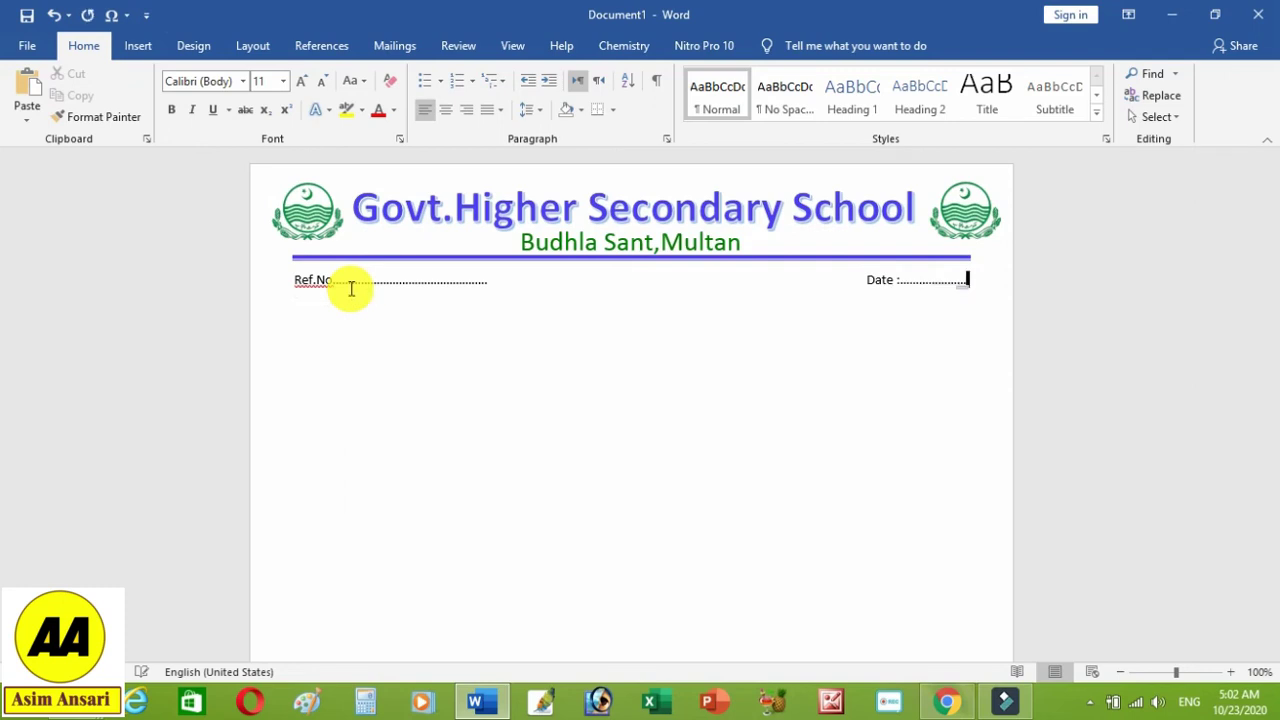
double_click(609, 280)
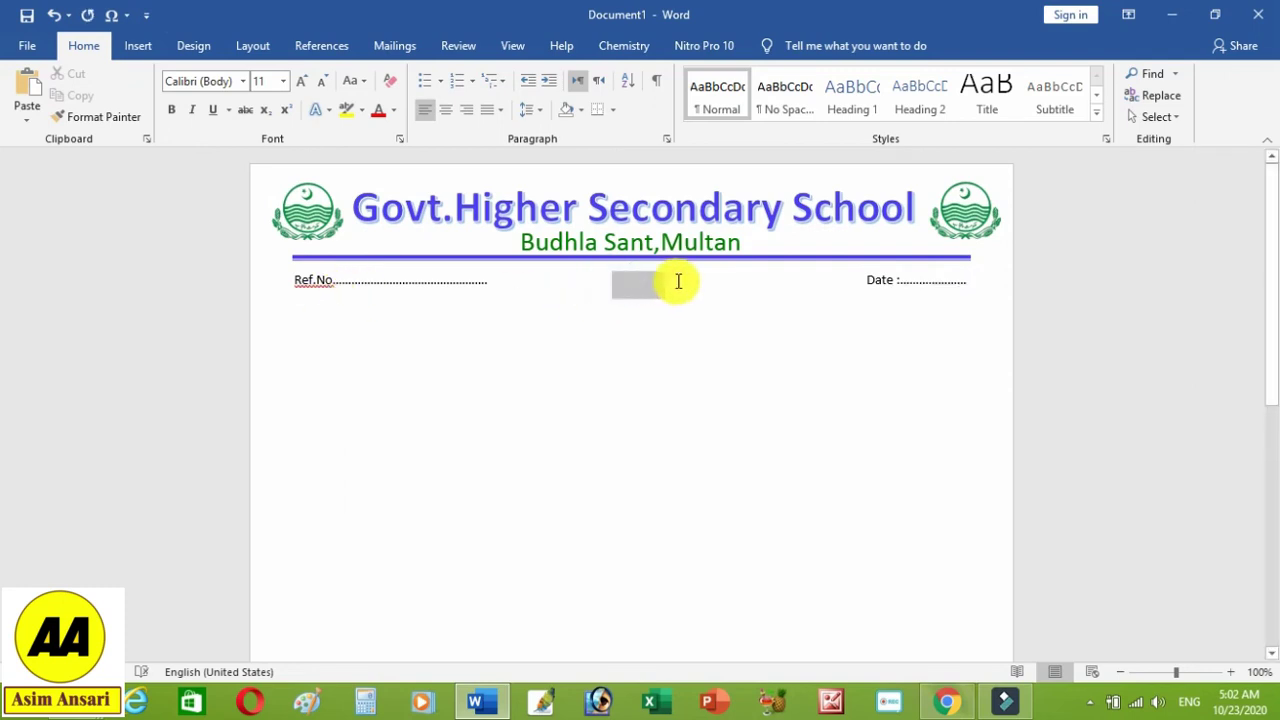
click(912, 280)
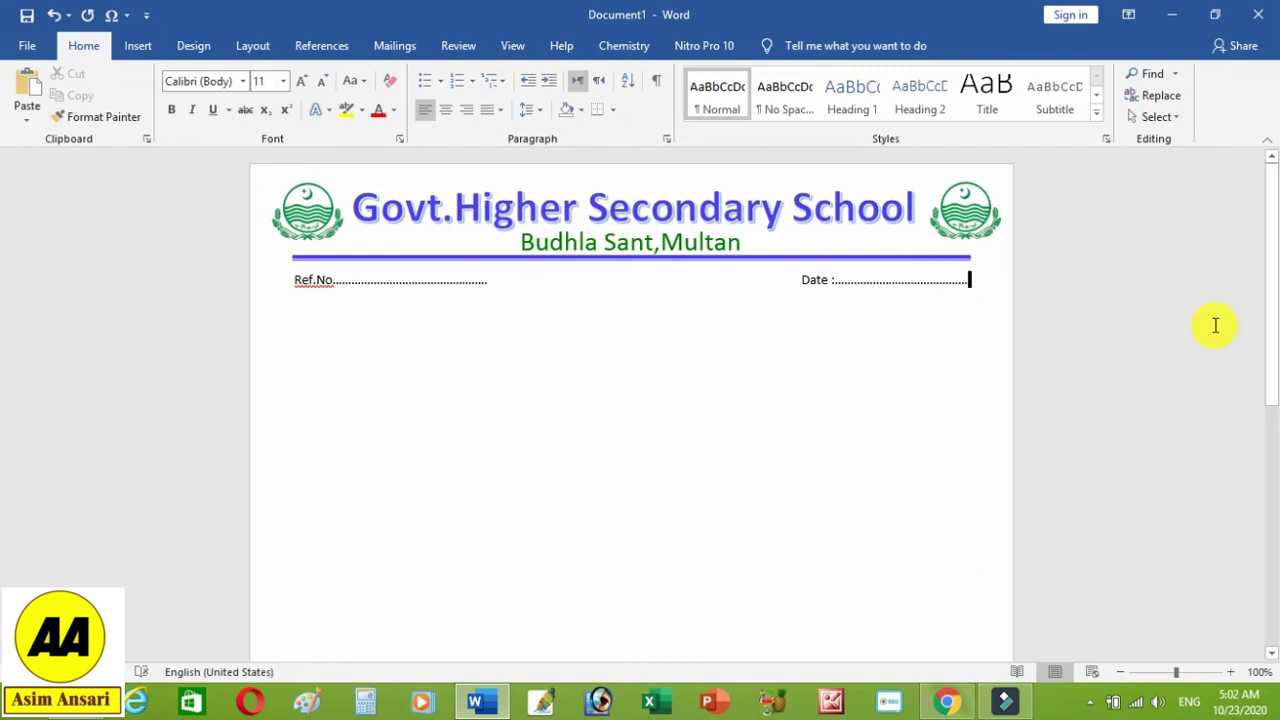
mouse_move(1269, 285)
mouse_down()
mouse_move(1272, 380)
mouse_move(1272, 335)
mouse_move(1275, 355)
mouse_up()
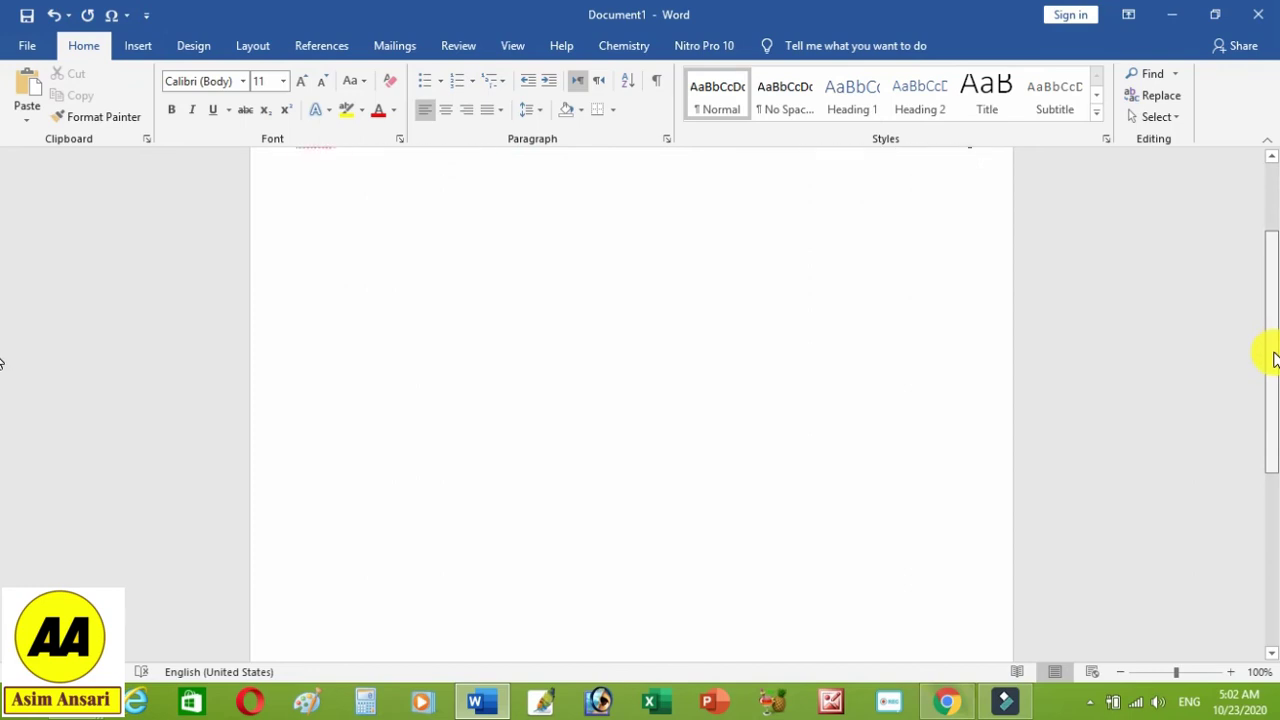
Step: Scroll back to the letterhead top and show the Design tab's page background options
drag(1275, 355, 1272, 240)
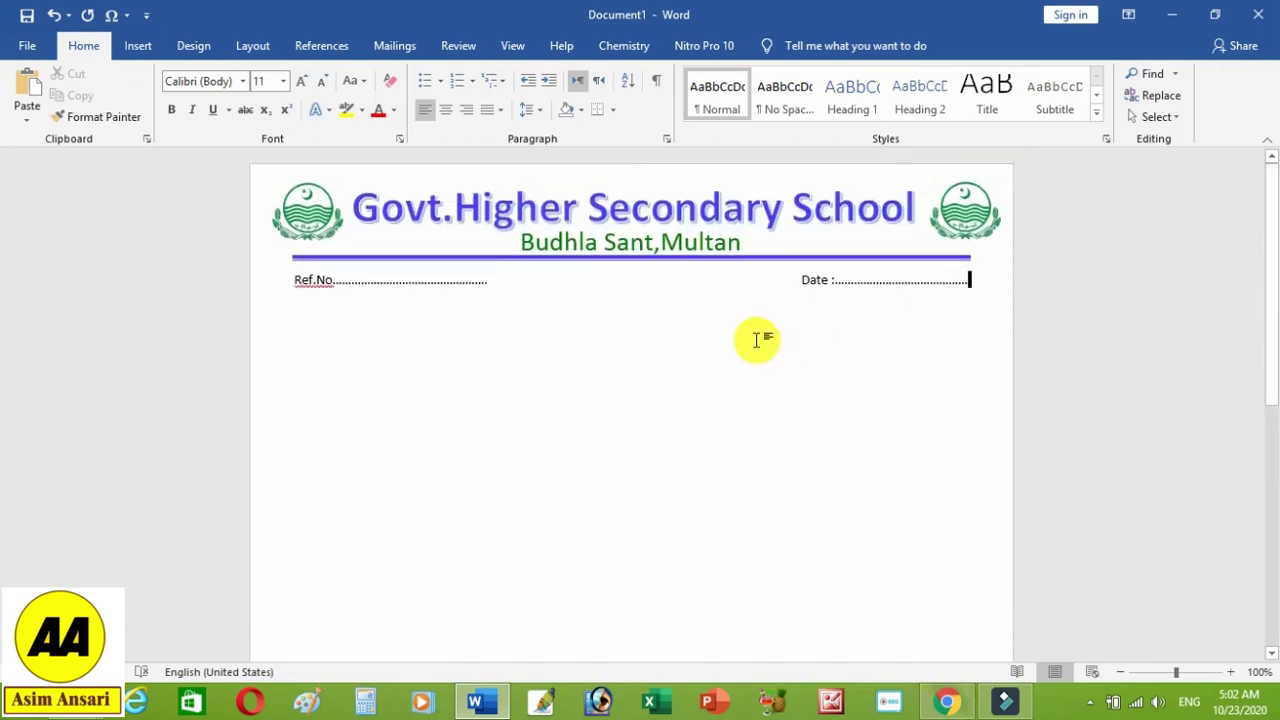
click(143, 48)
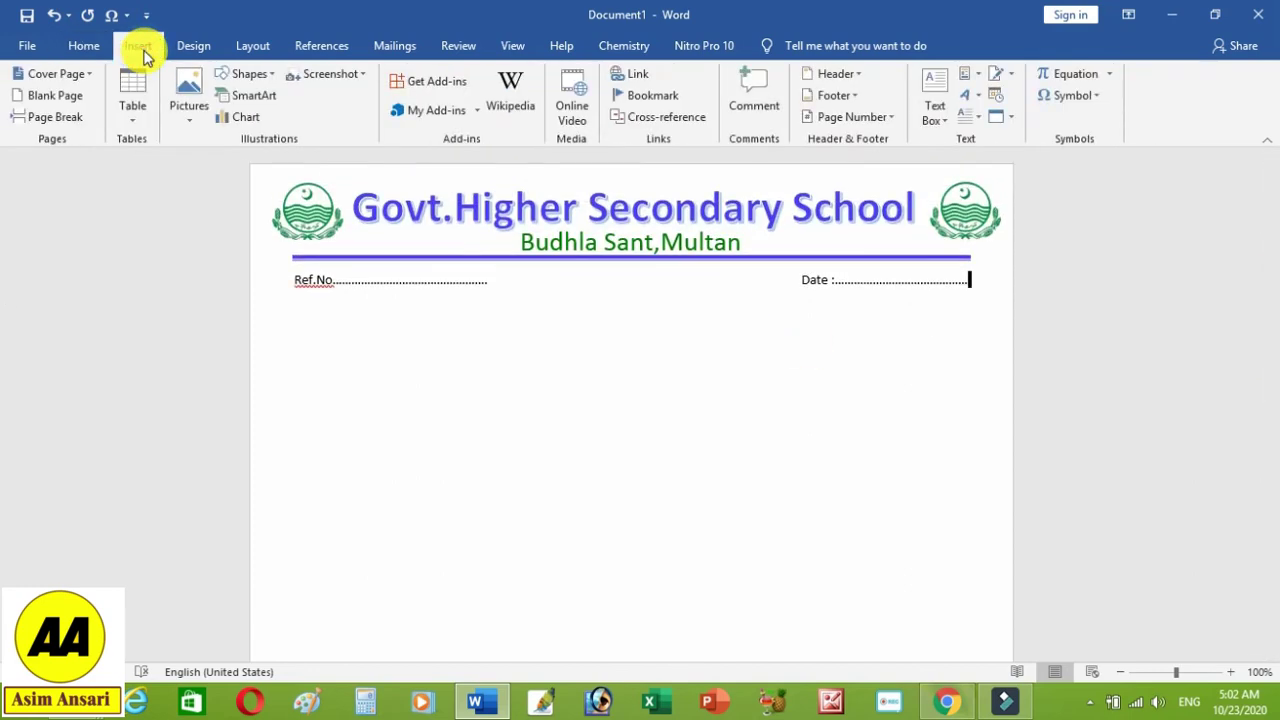
click(200, 50)
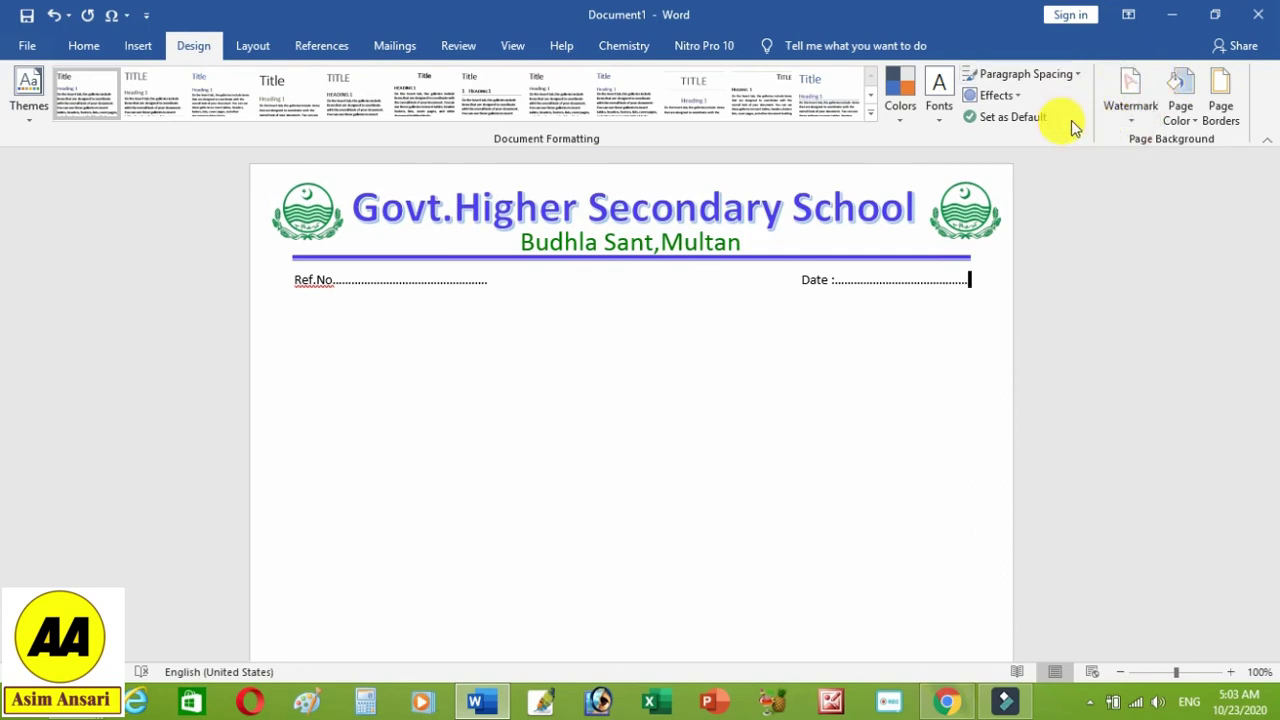
Step: Bring up the Custom Watermark settings from the Design tab's Watermark menu
click(1123, 104)
click(943, 517)
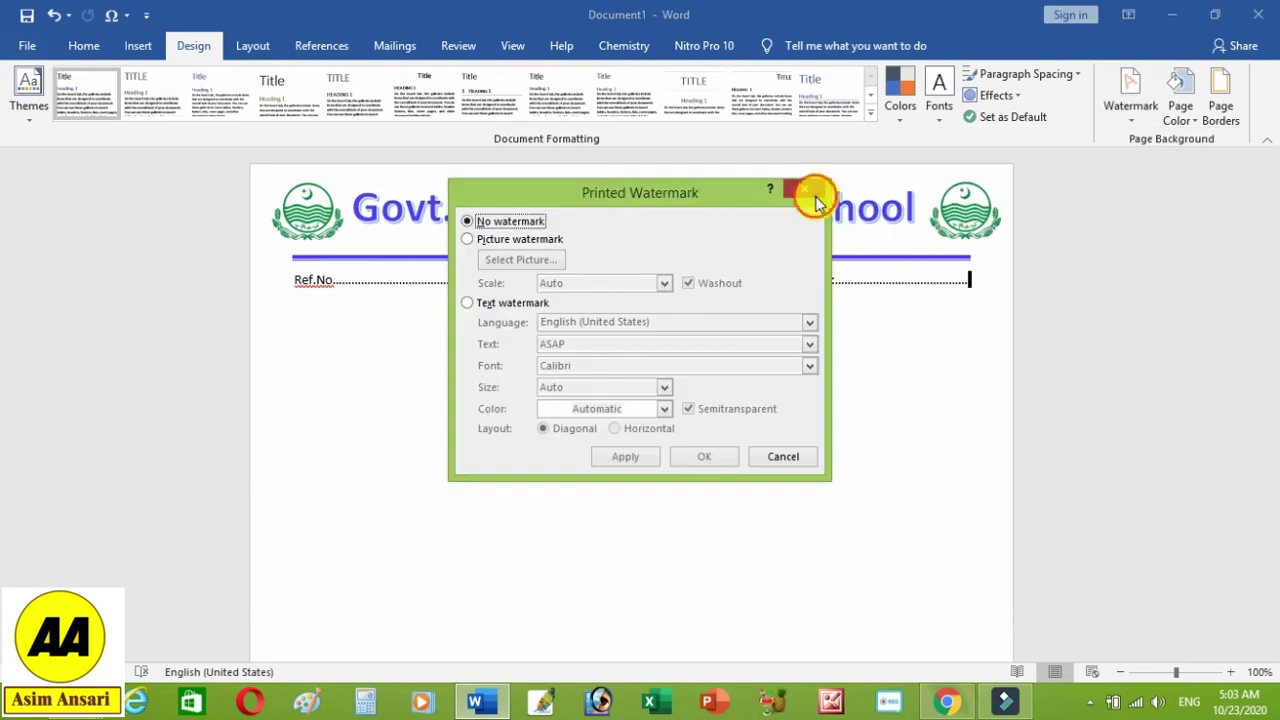
click(815, 198)
click(1123, 108)
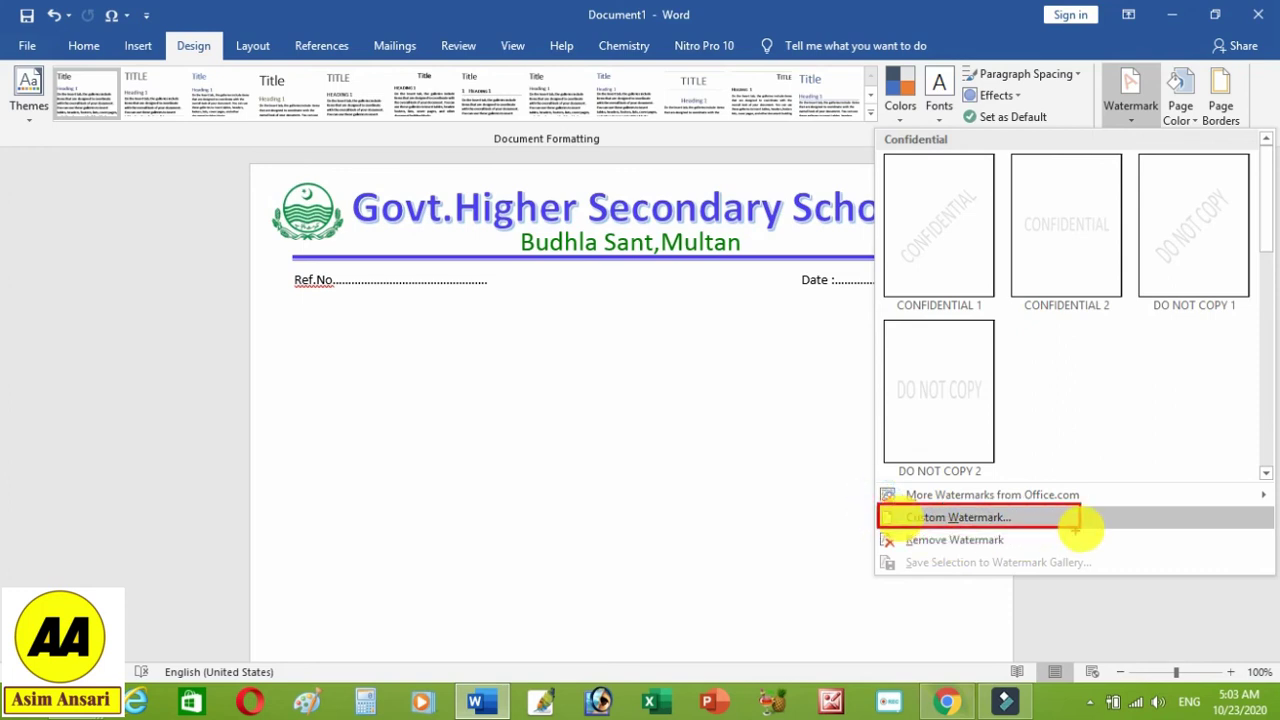
click(849, 600)
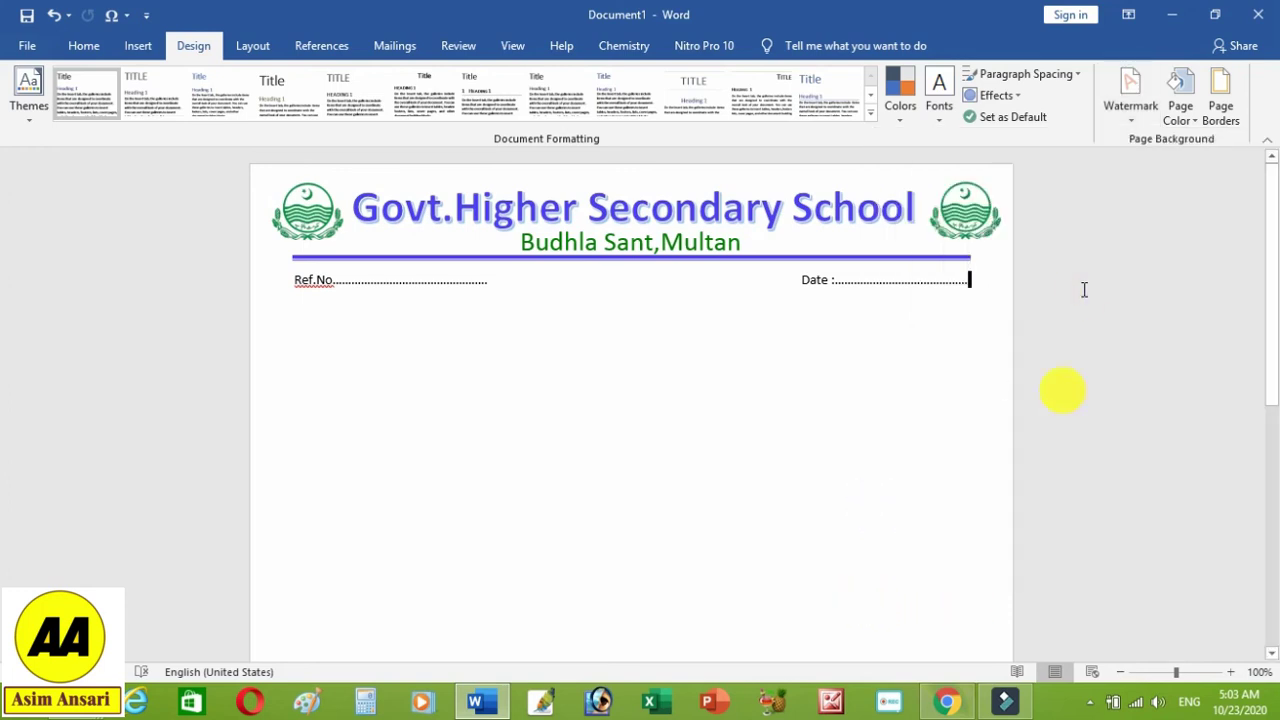
click(1131, 110)
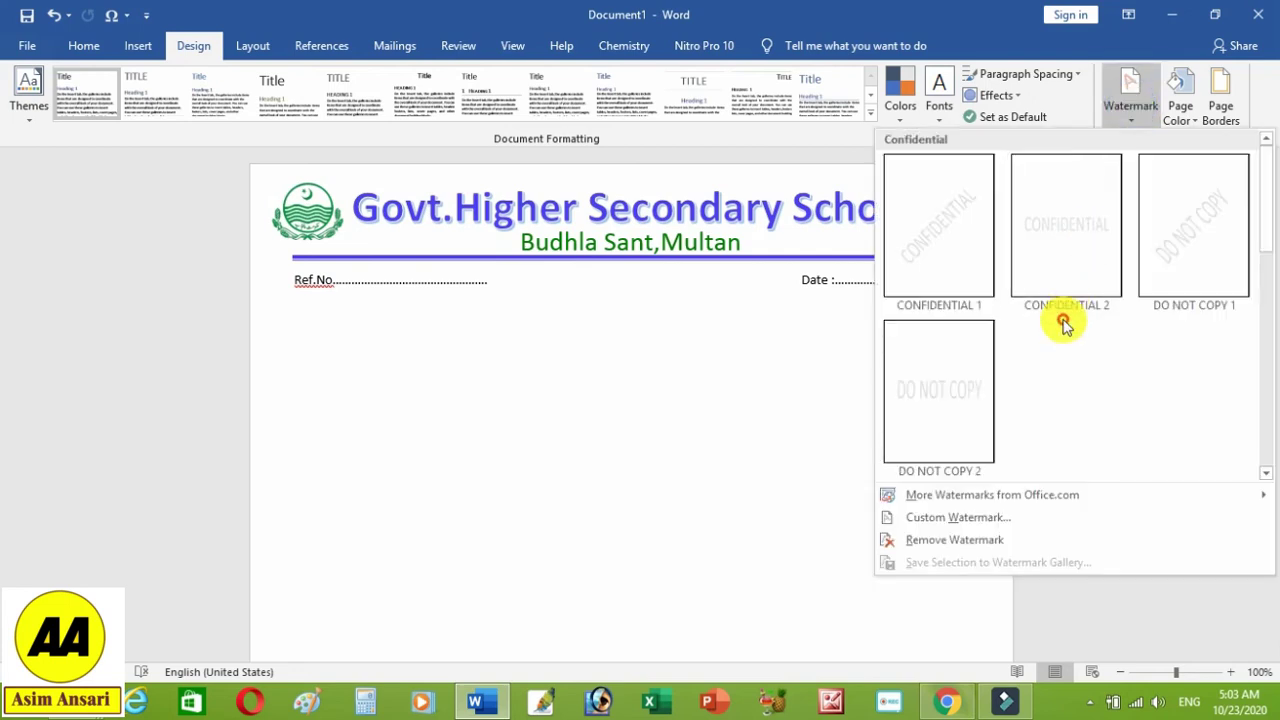
click(926, 517)
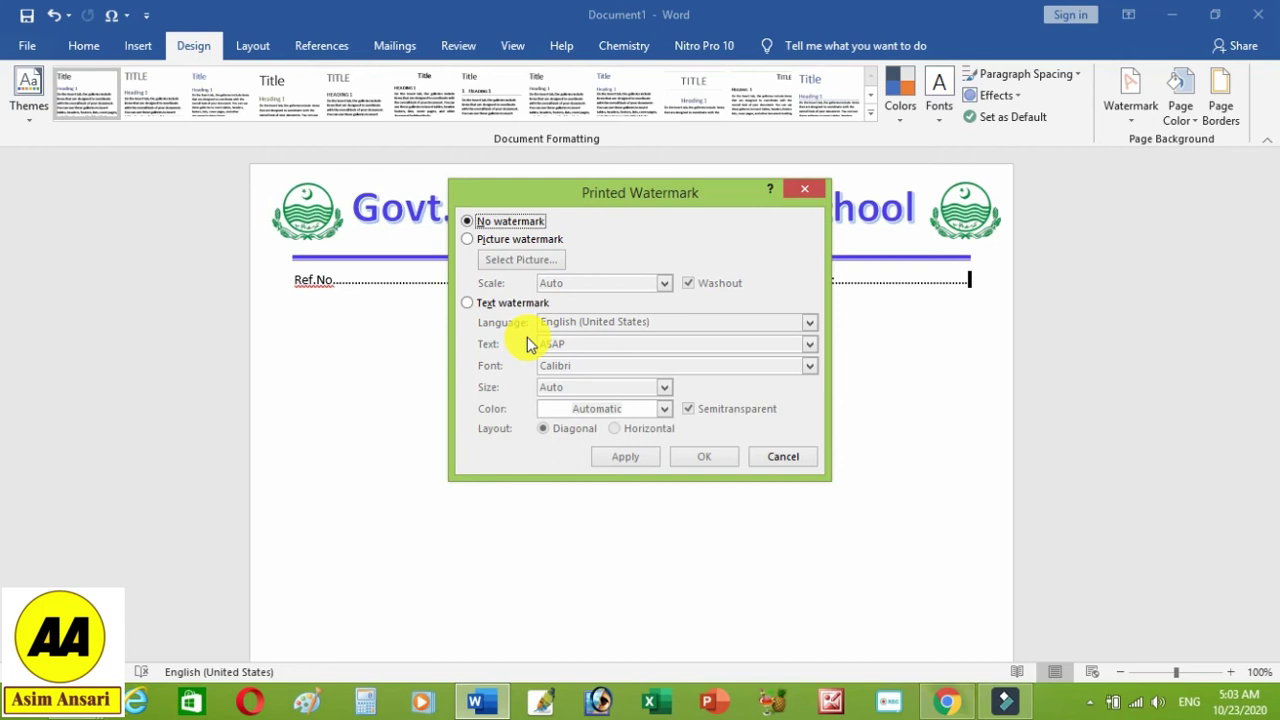
Step: Apply a Picture watermark using the Punjab Government logo from the Desktop
click(468, 240)
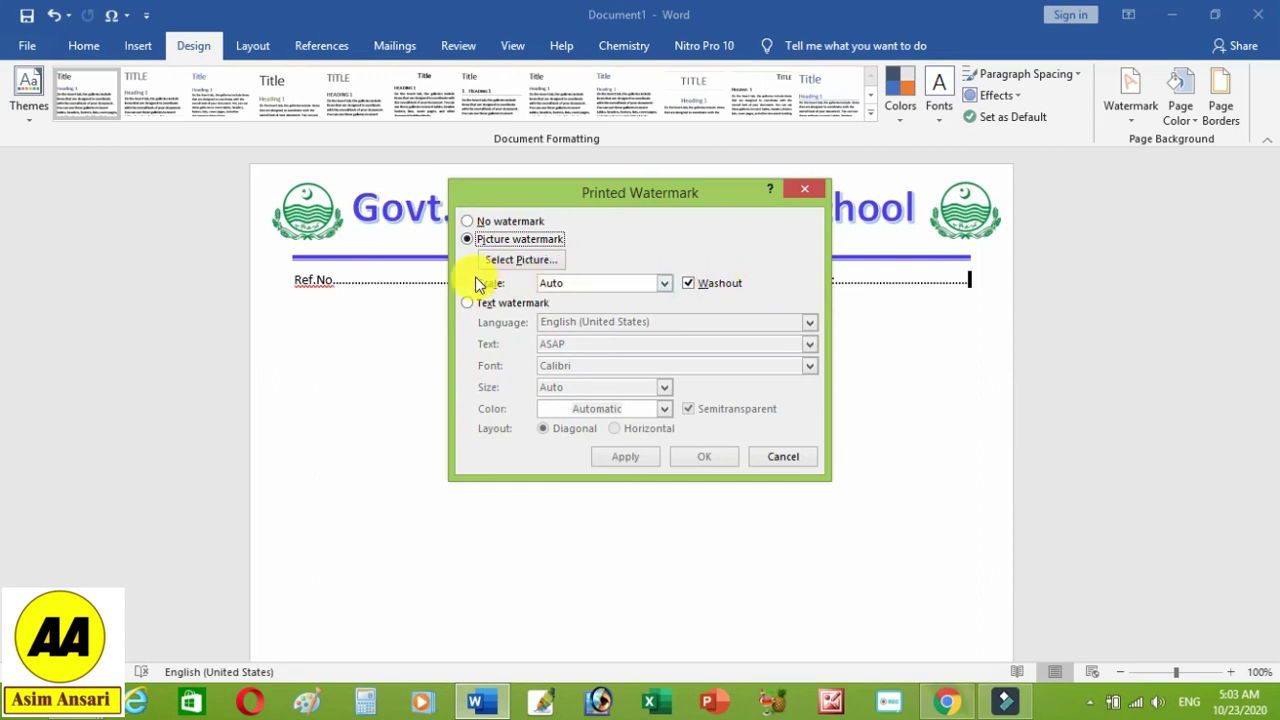
click(515, 262)
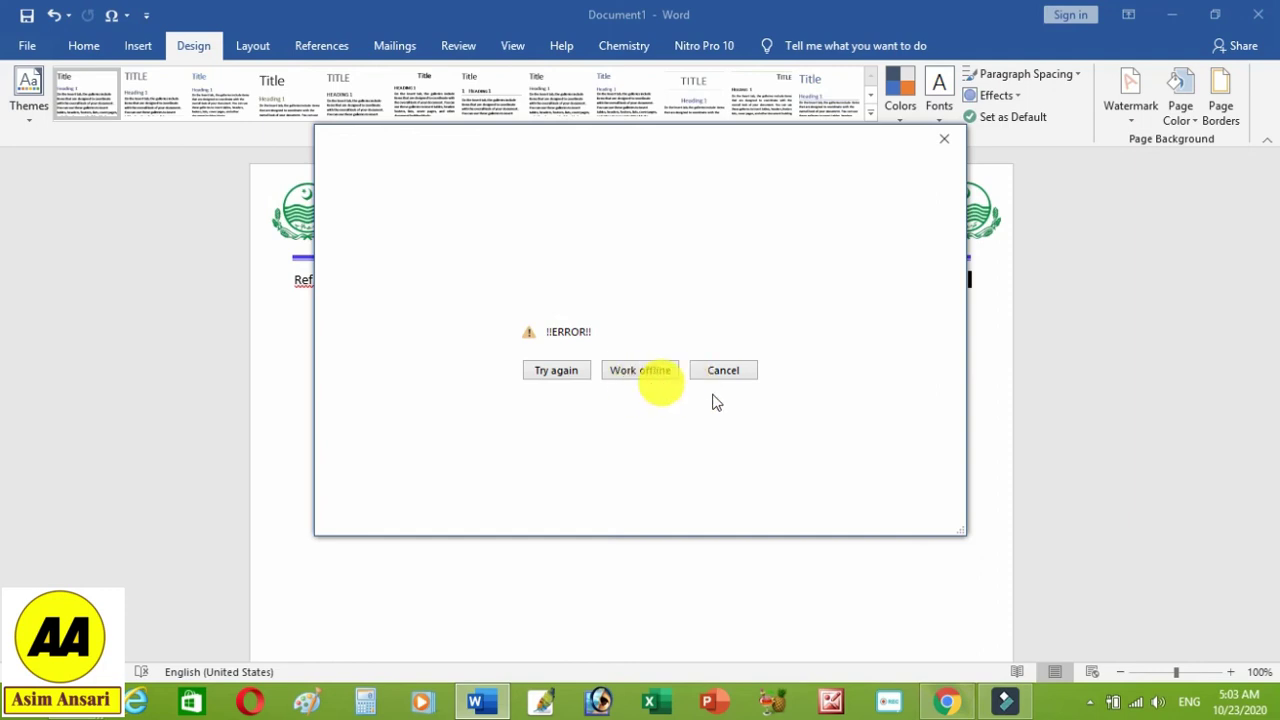
click(644, 369)
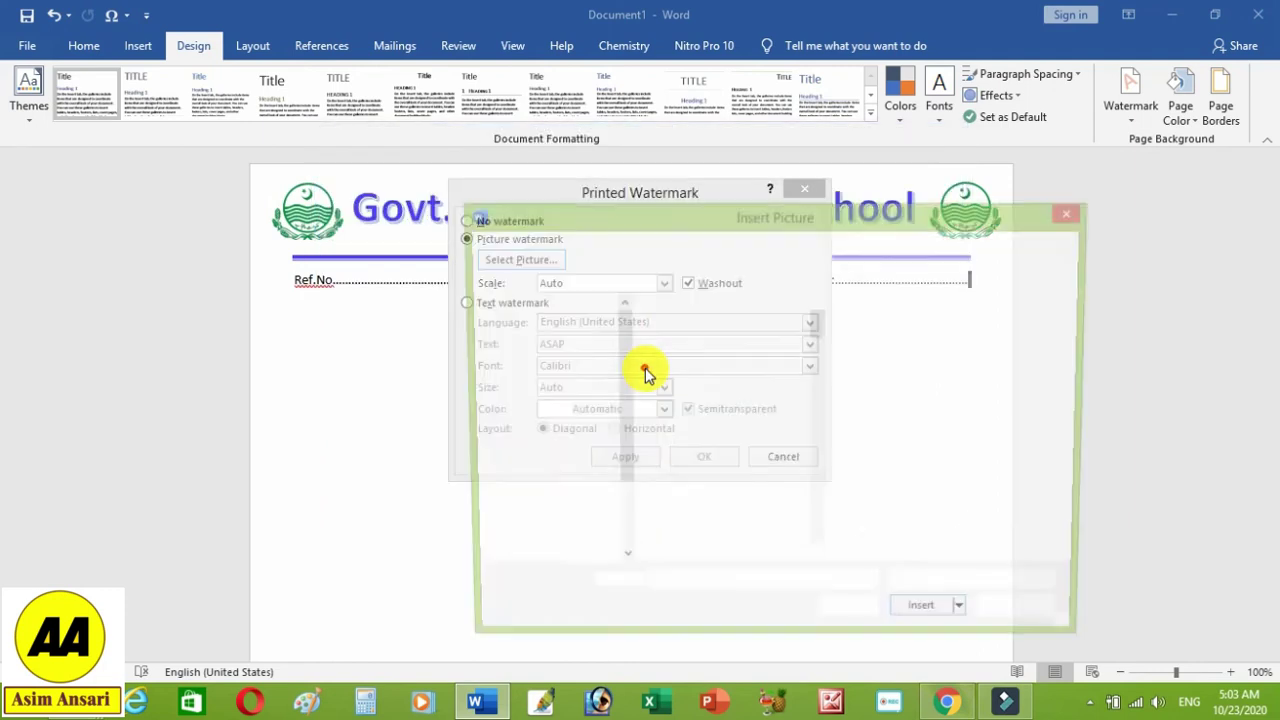
click(548, 410)
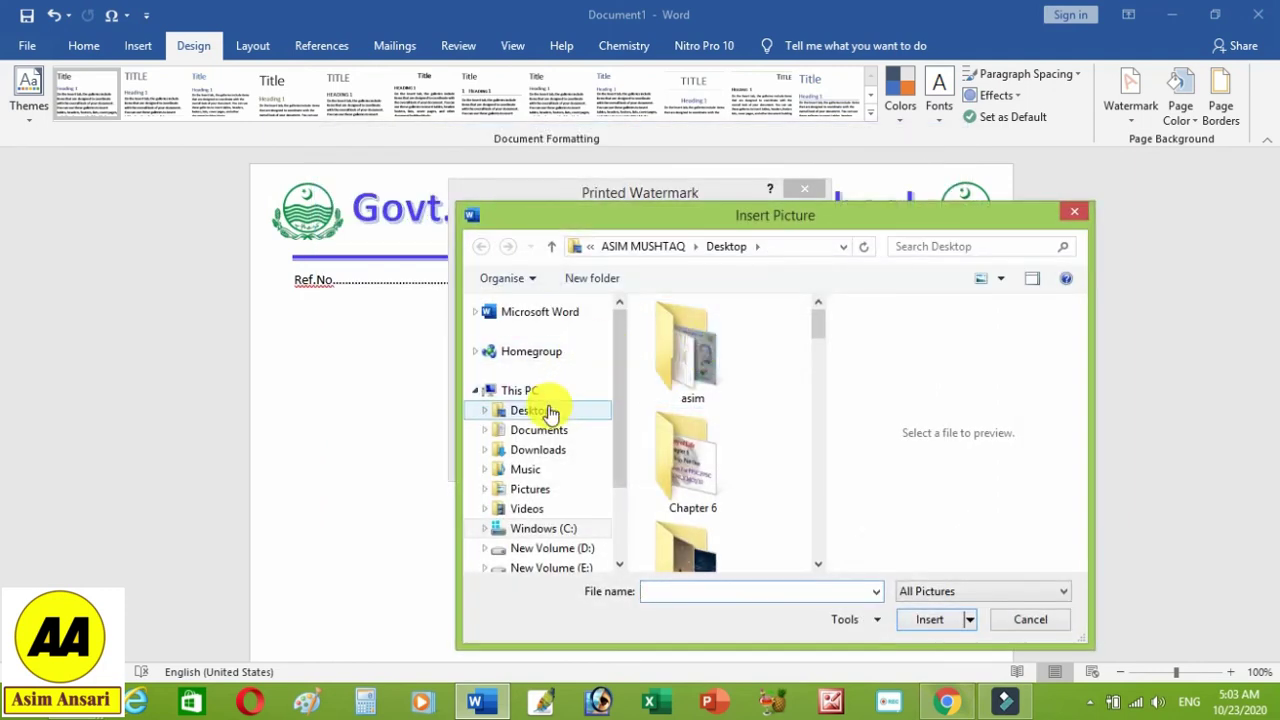
mouse_move(818, 320)
mouse_down()
mouse_move(820, 512)
mouse_move(820, 491)
mouse_up()
click(677, 500)
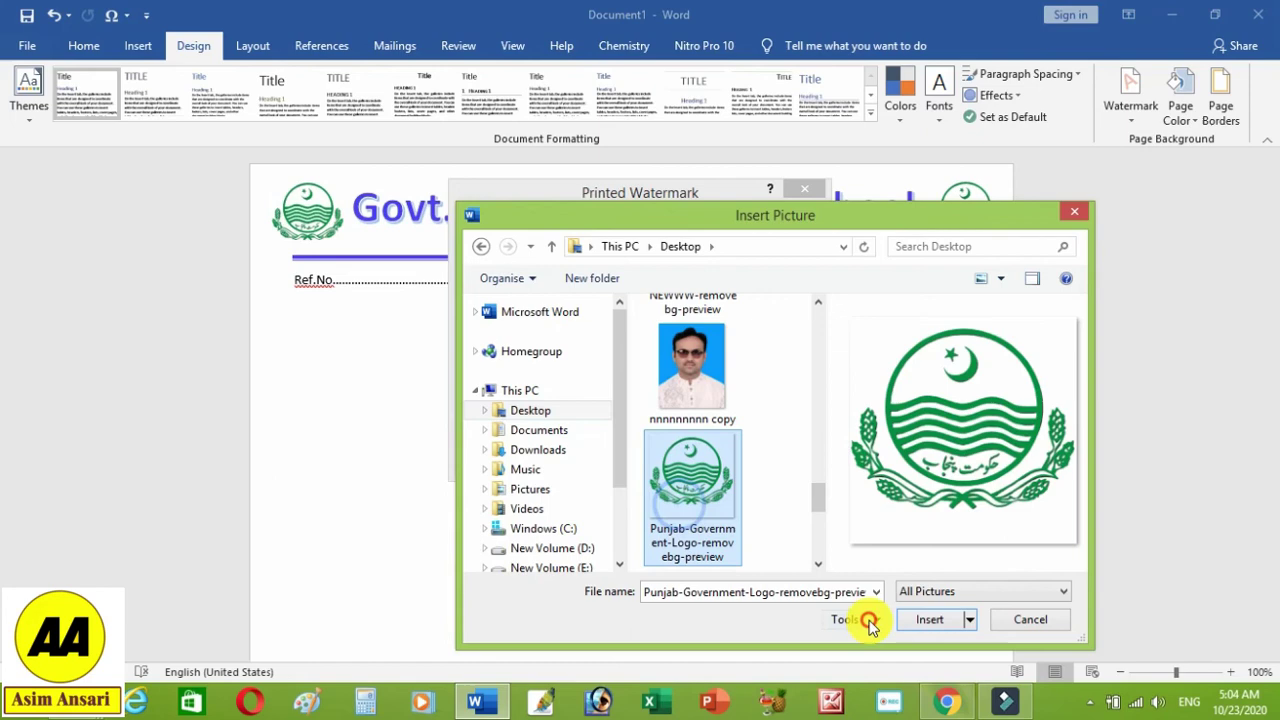
click(925, 619)
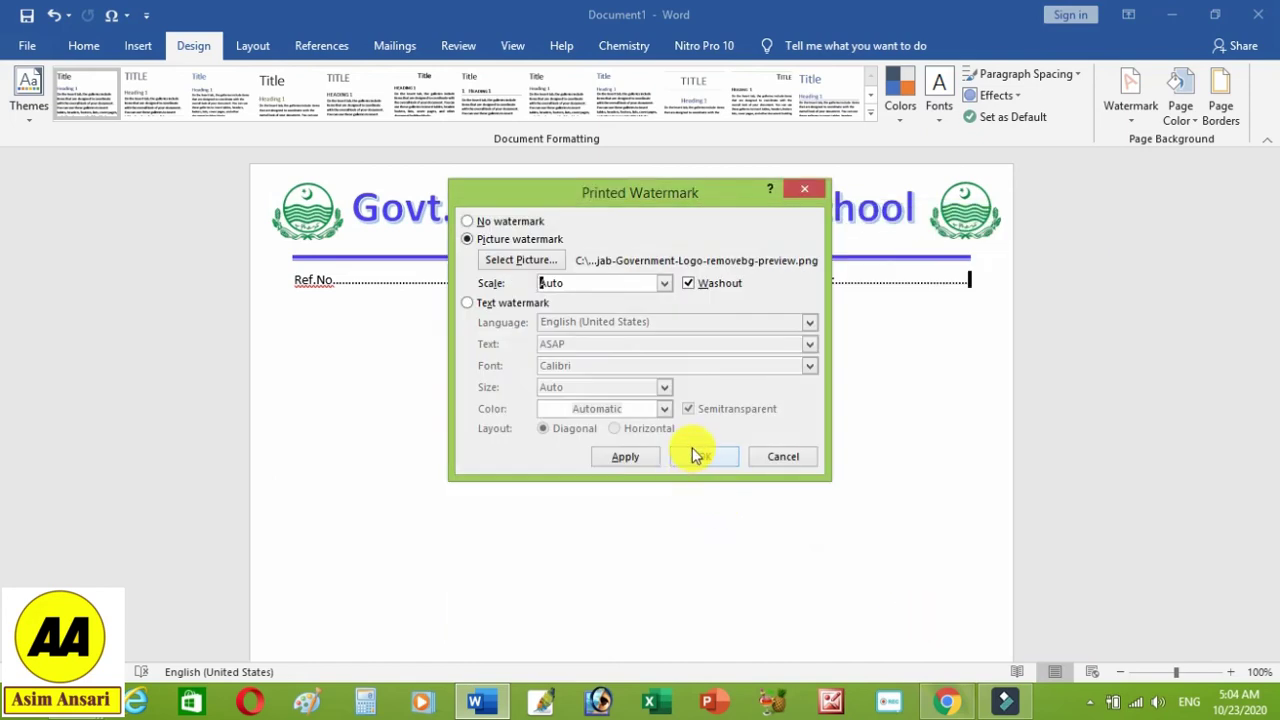
click(707, 457)
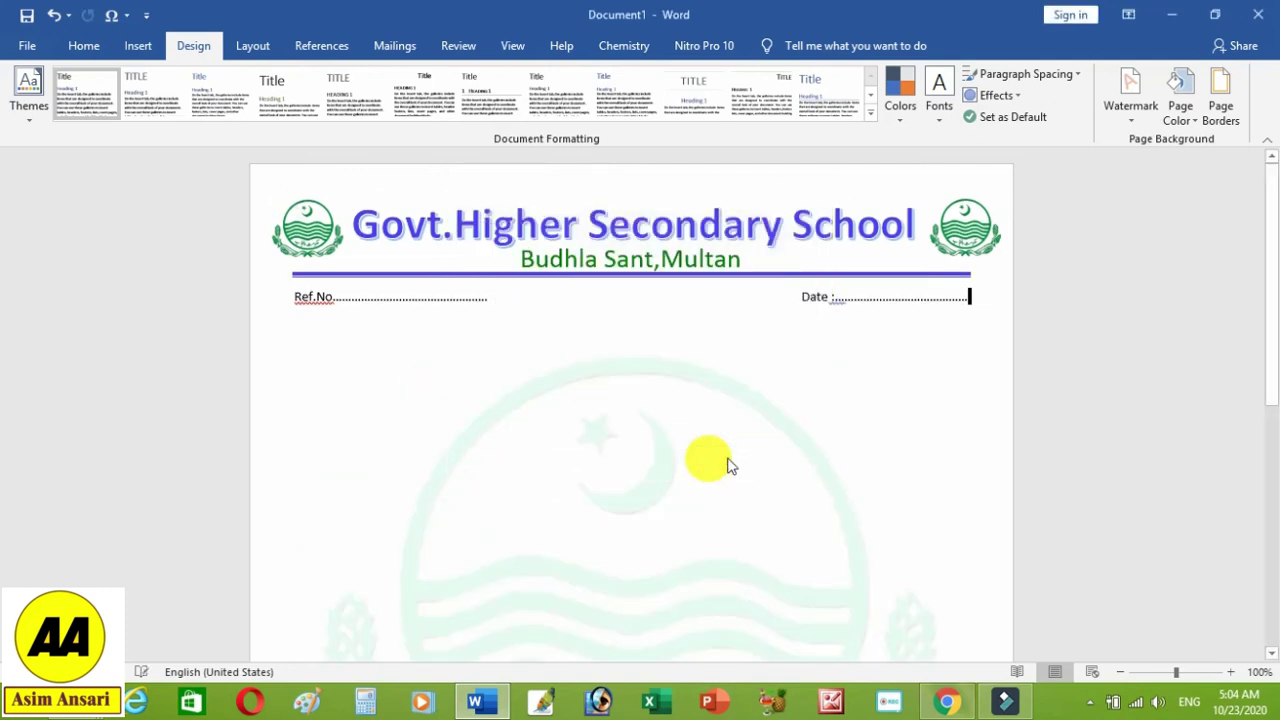
Step: Draw a Text Box shape 8.44" wide by 0.59" tall along the page bottom
drag(1272, 330, 1272, 578)
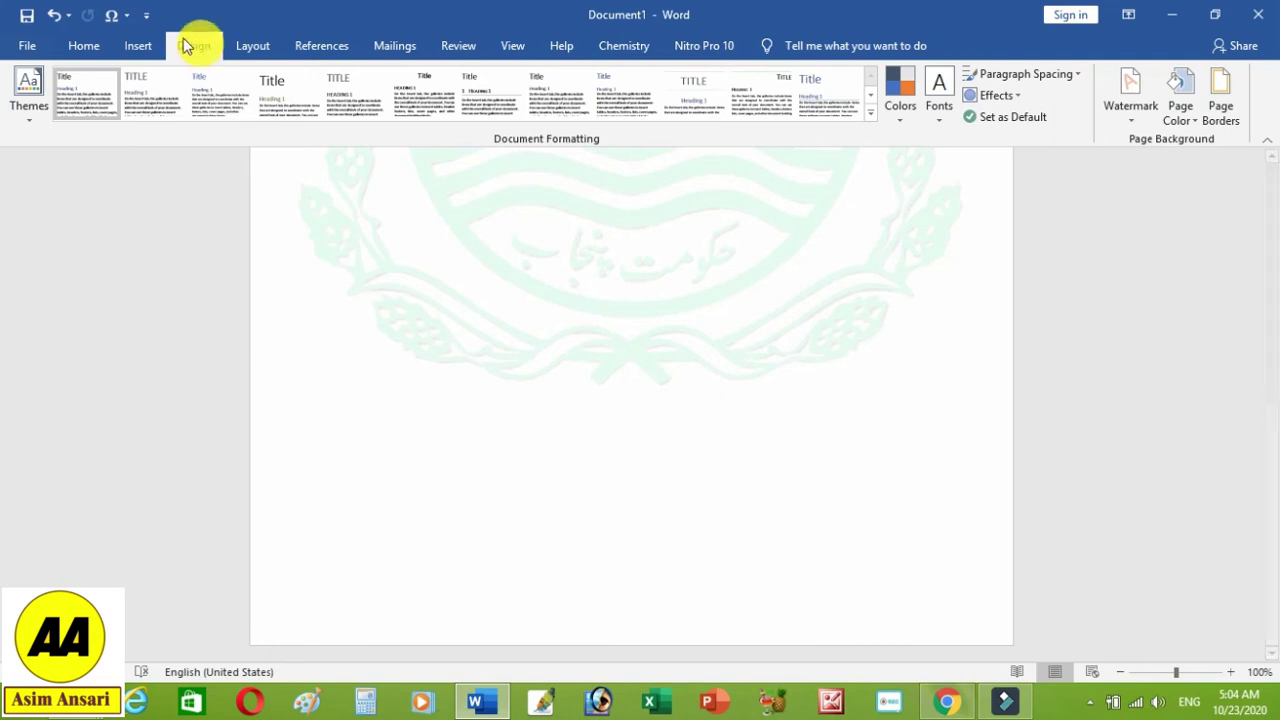
click(140, 47)
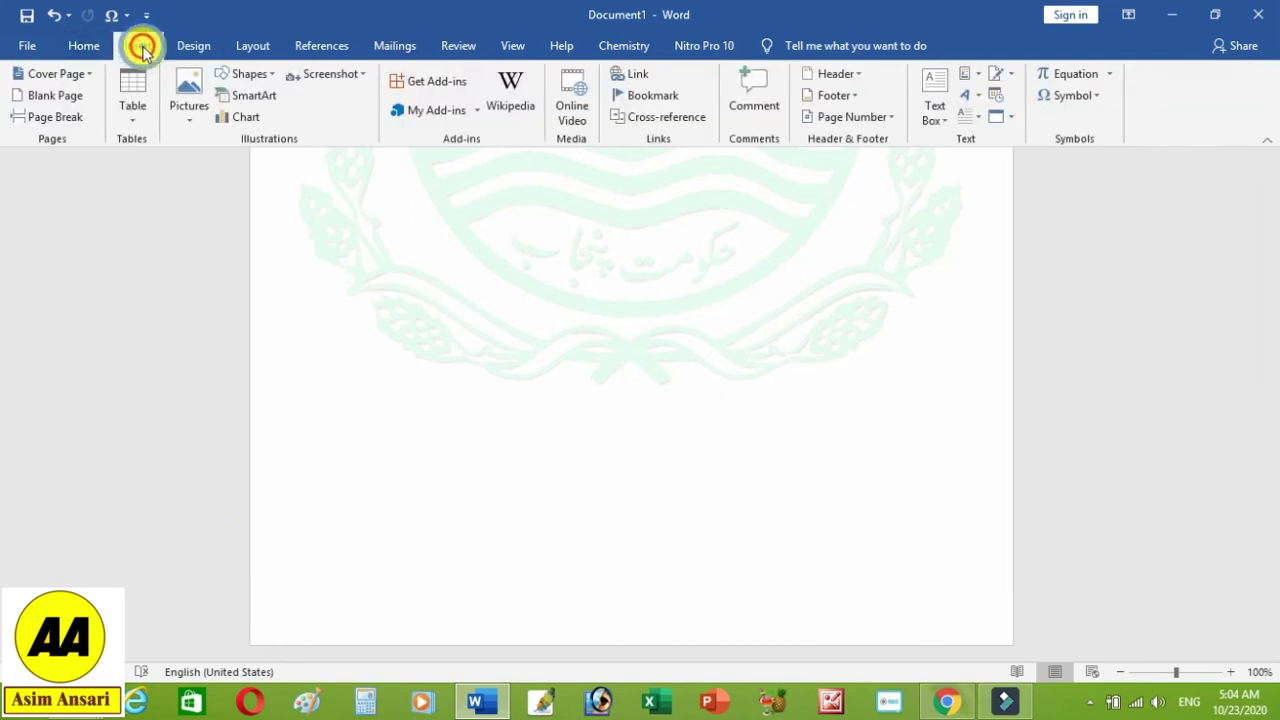
click(247, 78)
click(228, 120)
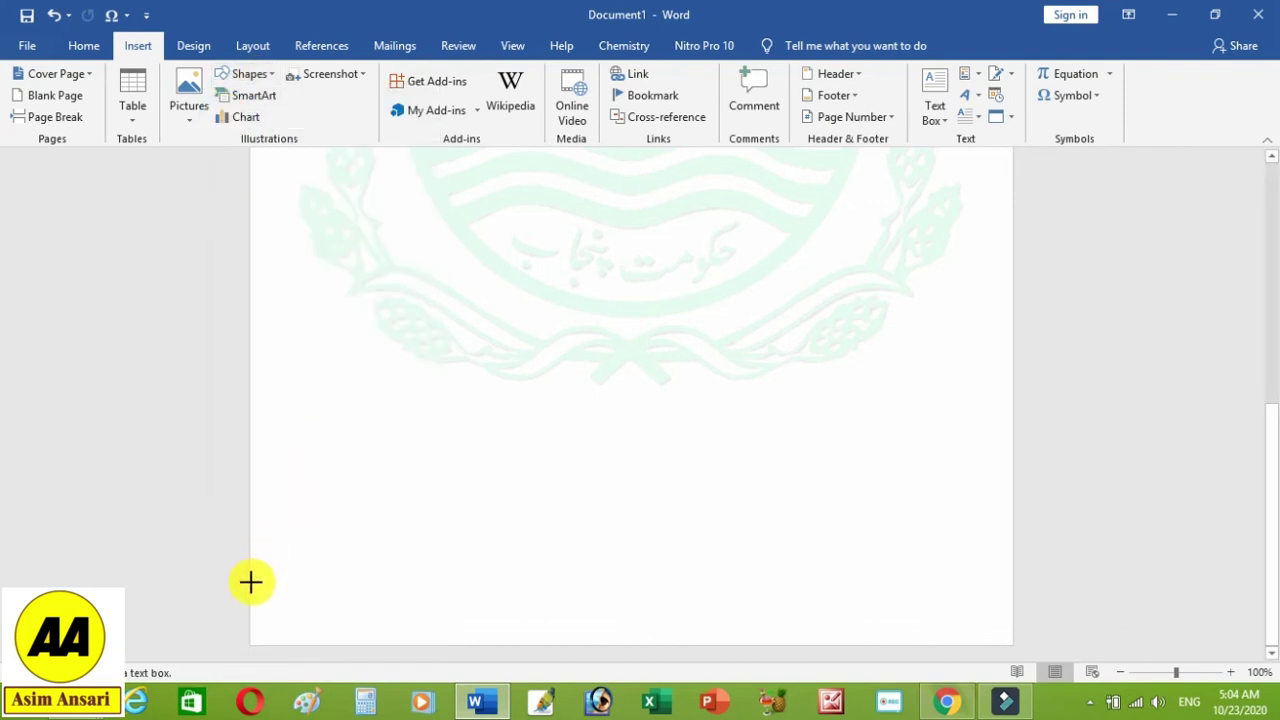
mouse_move(250, 591)
mouse_down()
mouse_move(1014, 645)
mouse_move(1010, 617)
mouse_up()
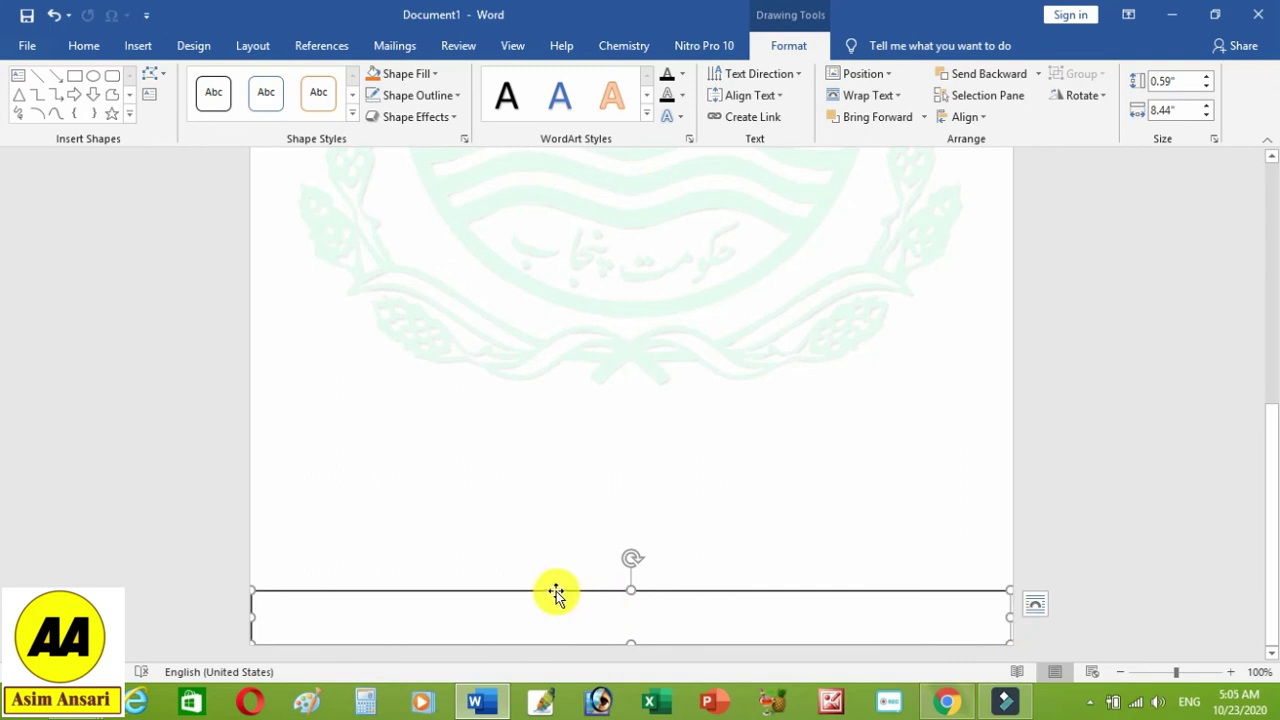
Step: Use Edit Points to drag the bottom box's top edge into gentle dips and rises
right_click(556, 594)
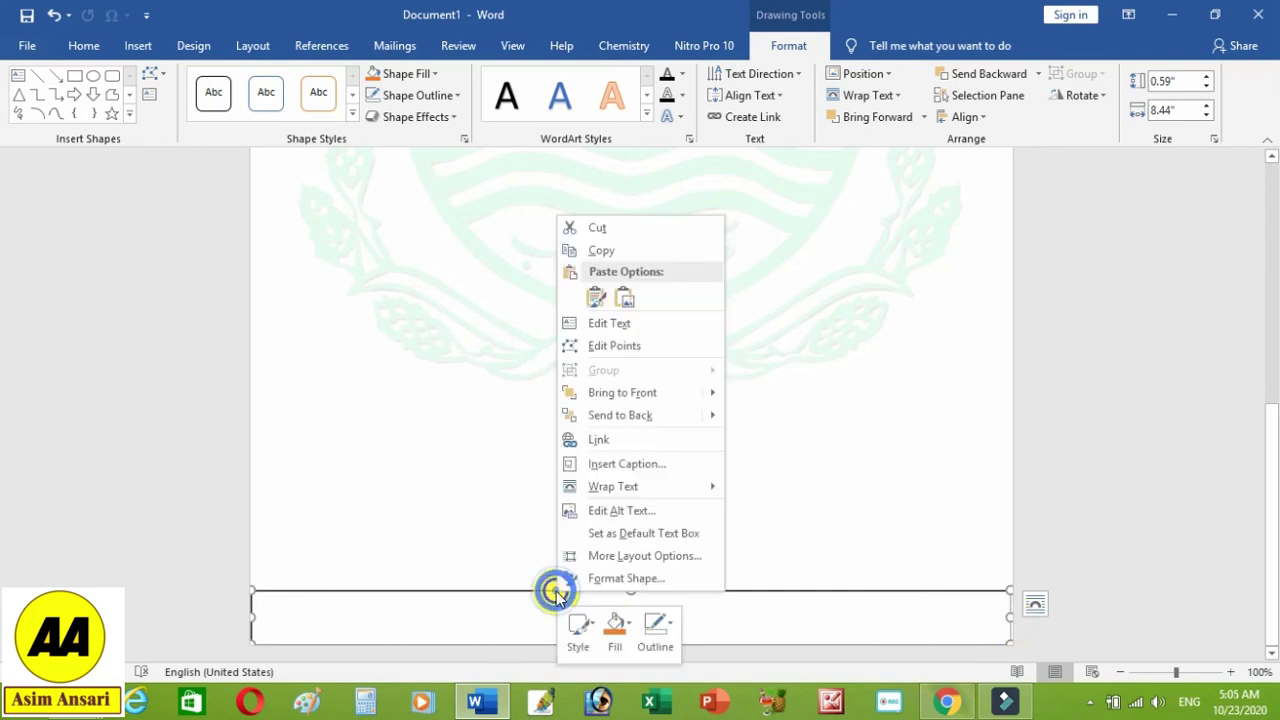
click(616, 347)
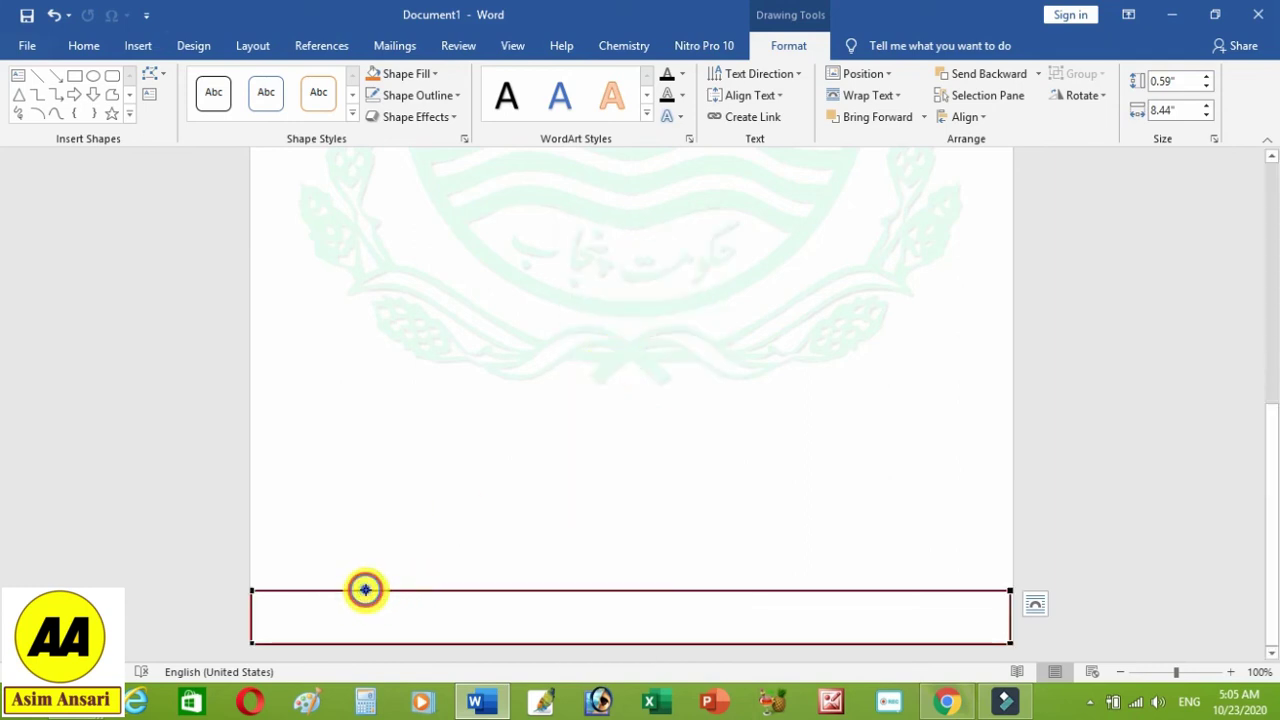
drag(365, 590, 365, 606)
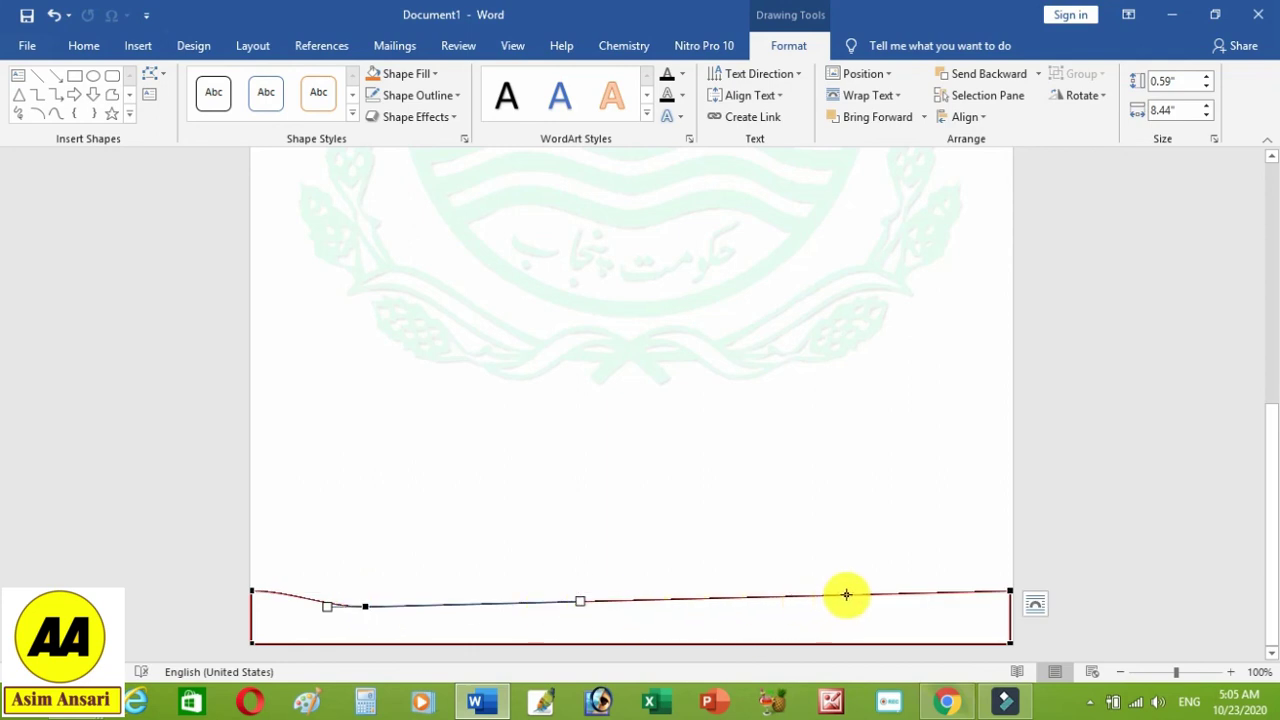
drag(846, 595, 846, 584)
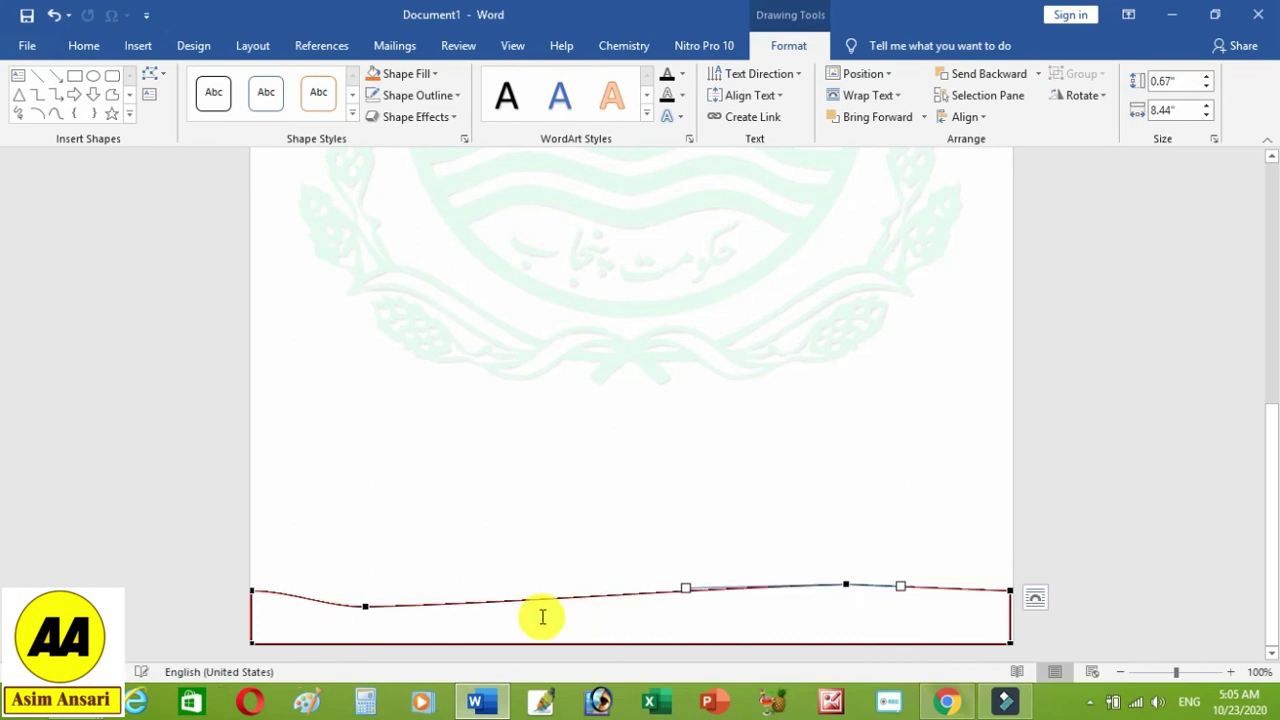
drag(534, 600, 537, 603)
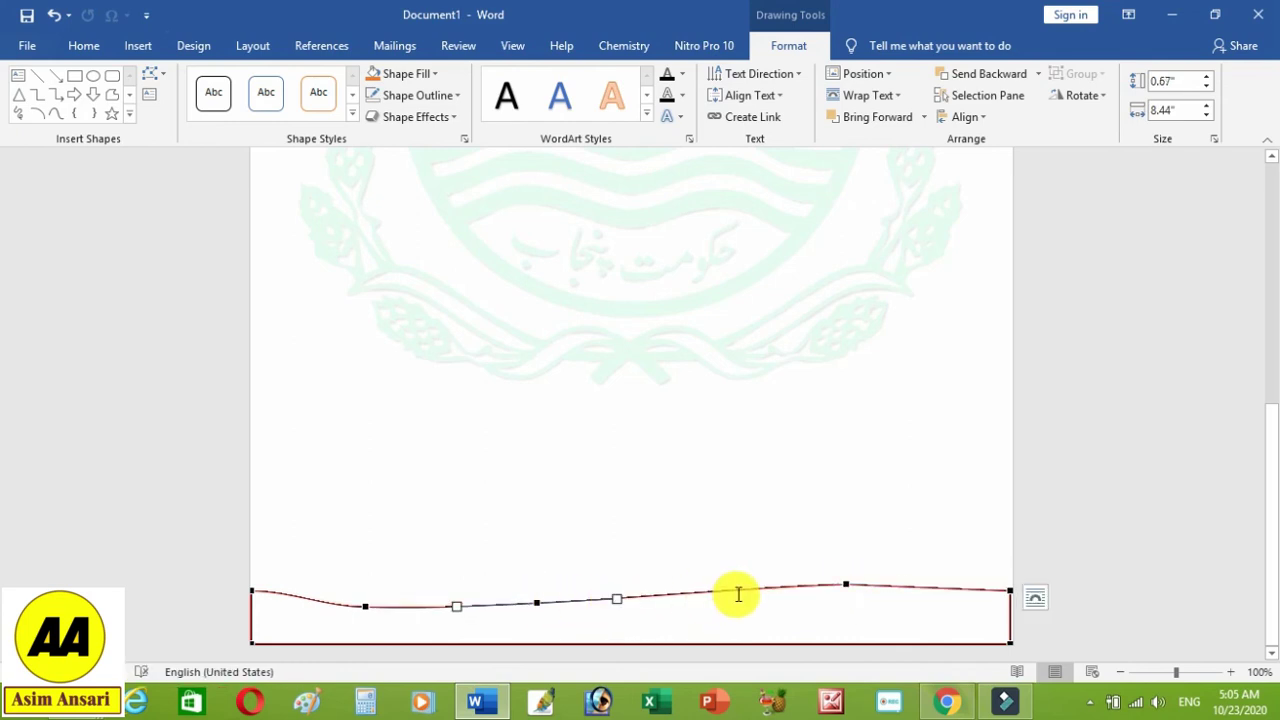
drag(740, 588, 740, 596)
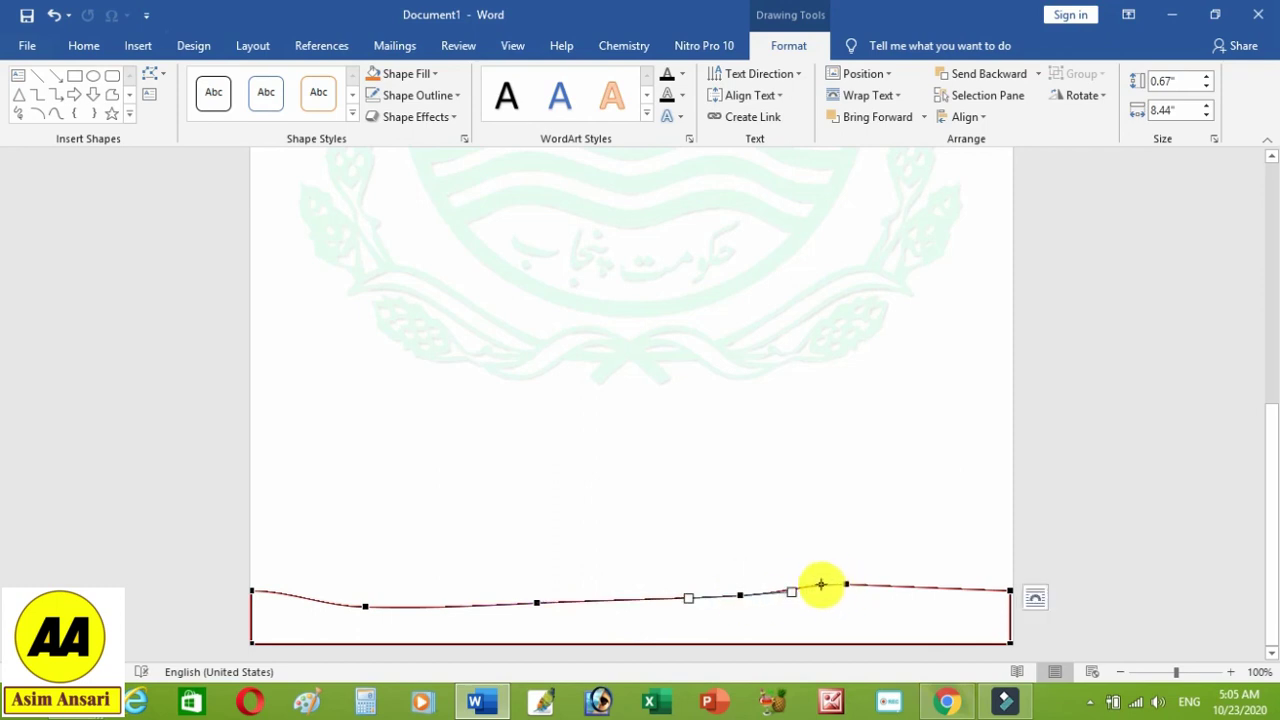
drag(820, 584, 820, 586)
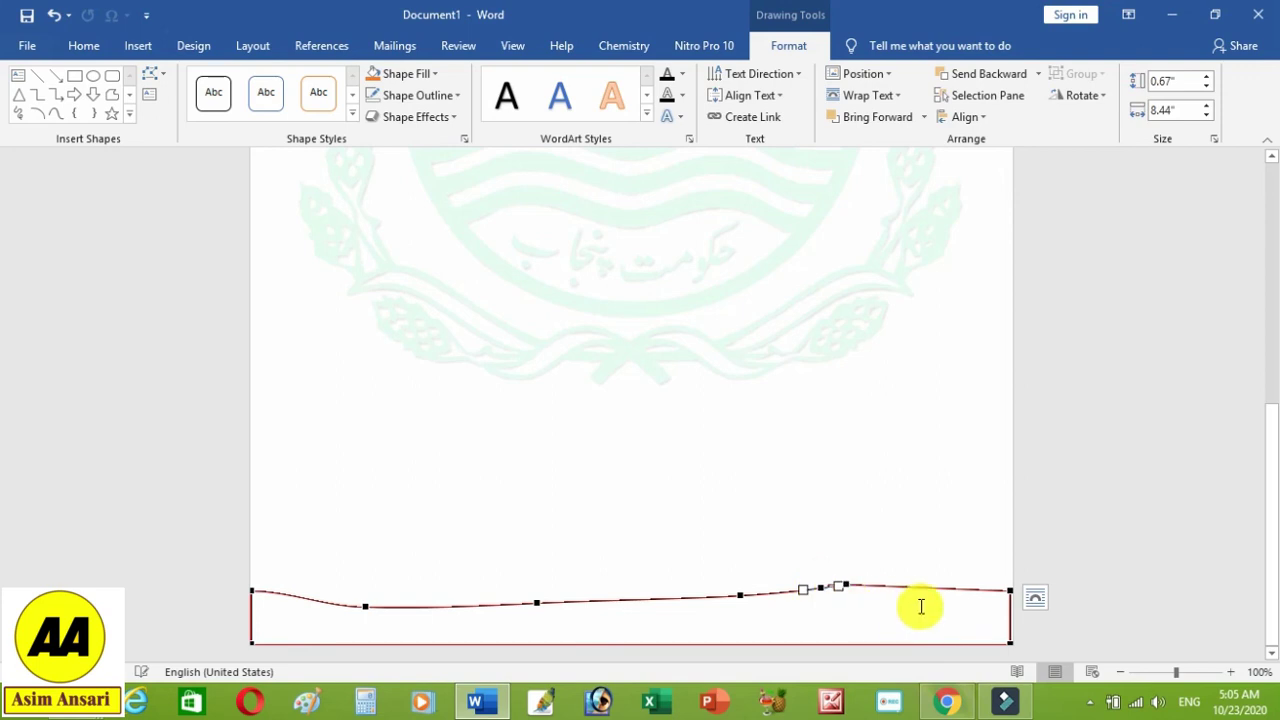
drag(866, 587, 844, 591)
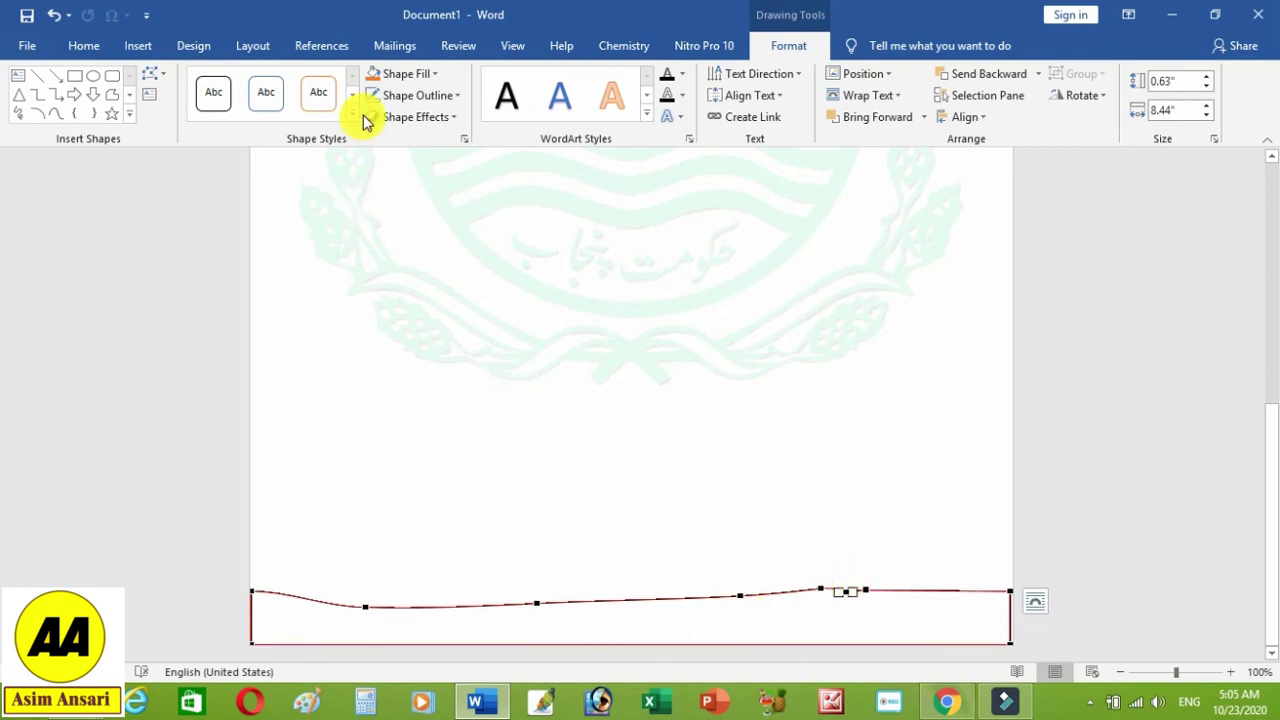
Step: Give the wavy band a light green Shape Fill and No Outline, then deselect it
click(433, 75)
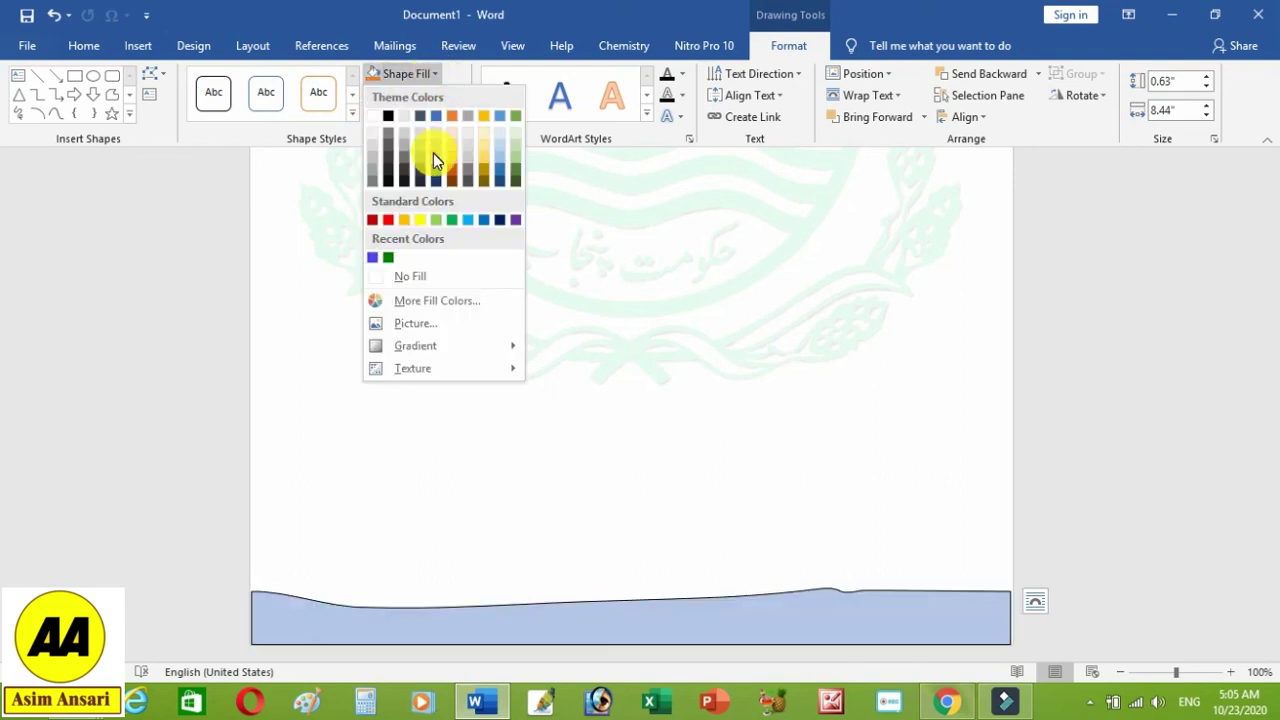
click(517, 146)
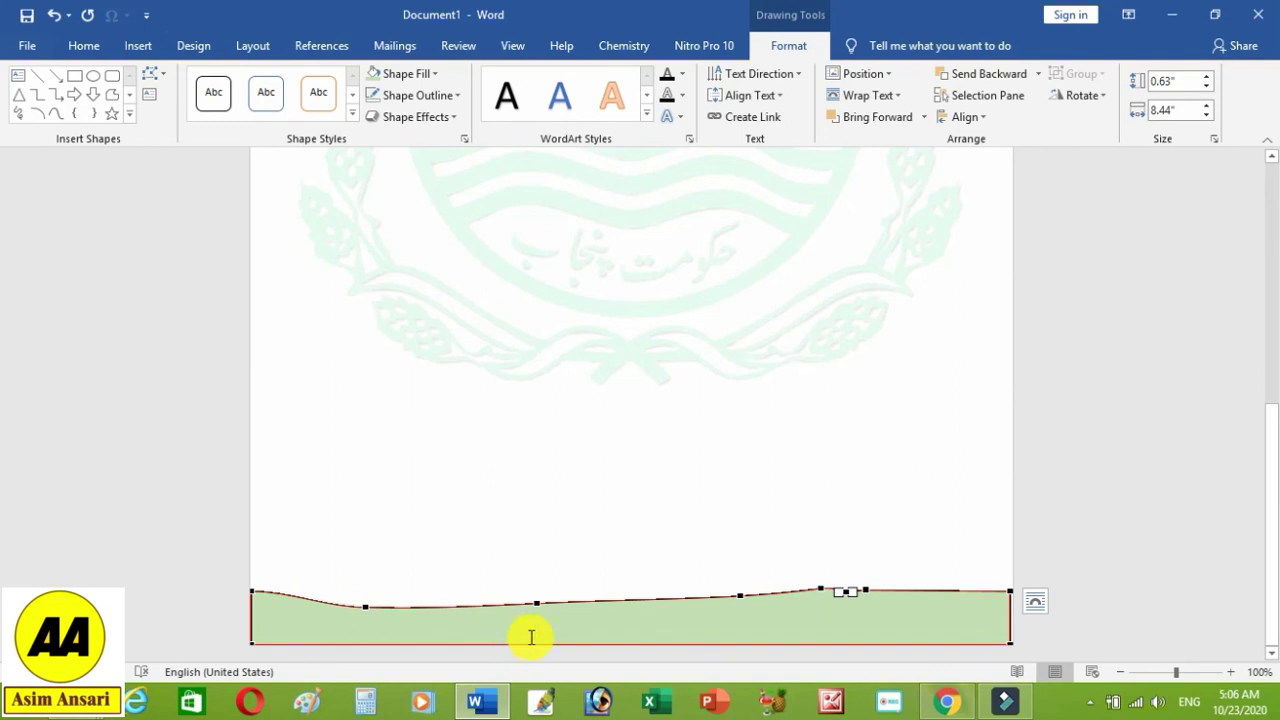
click(457, 95)
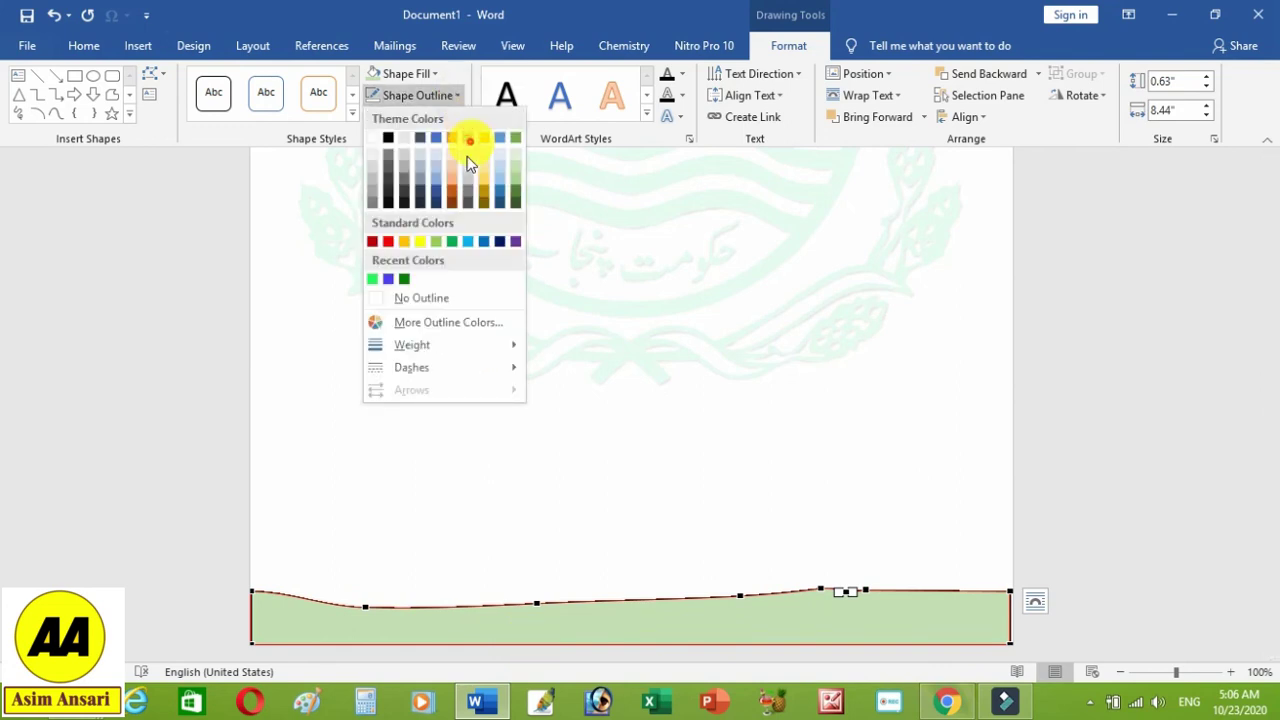
click(409, 297)
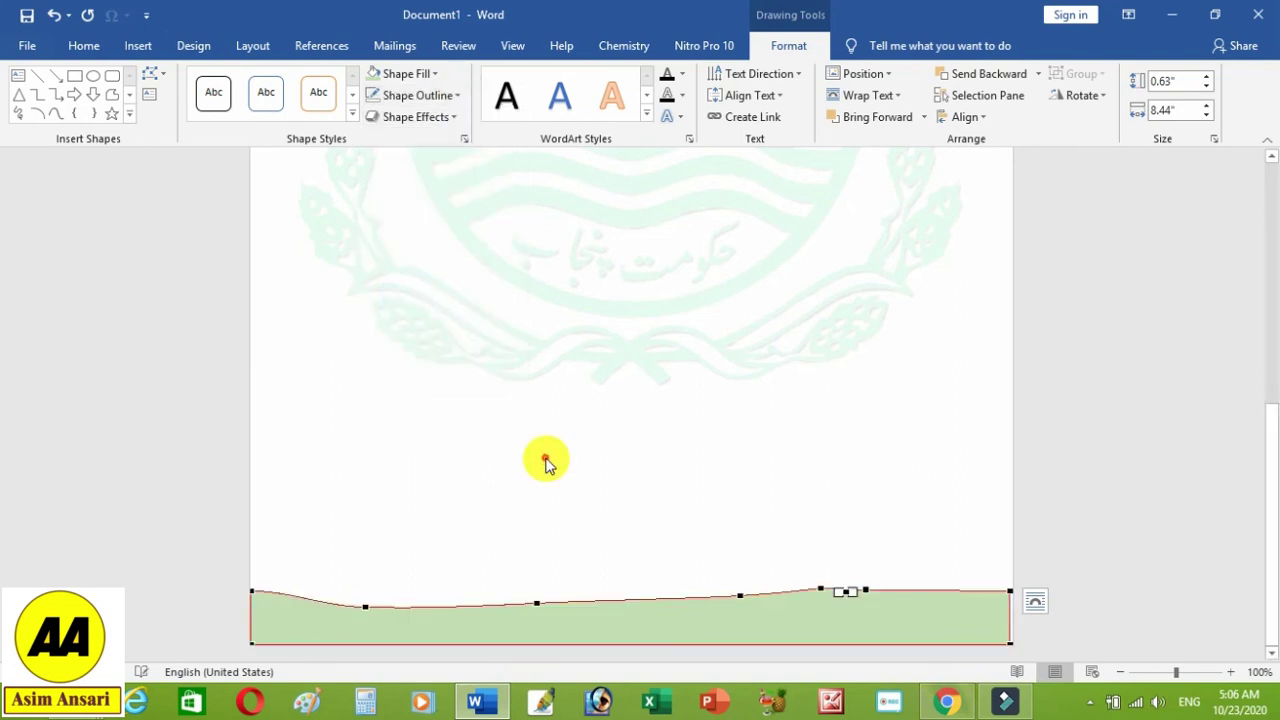
click(587, 514)
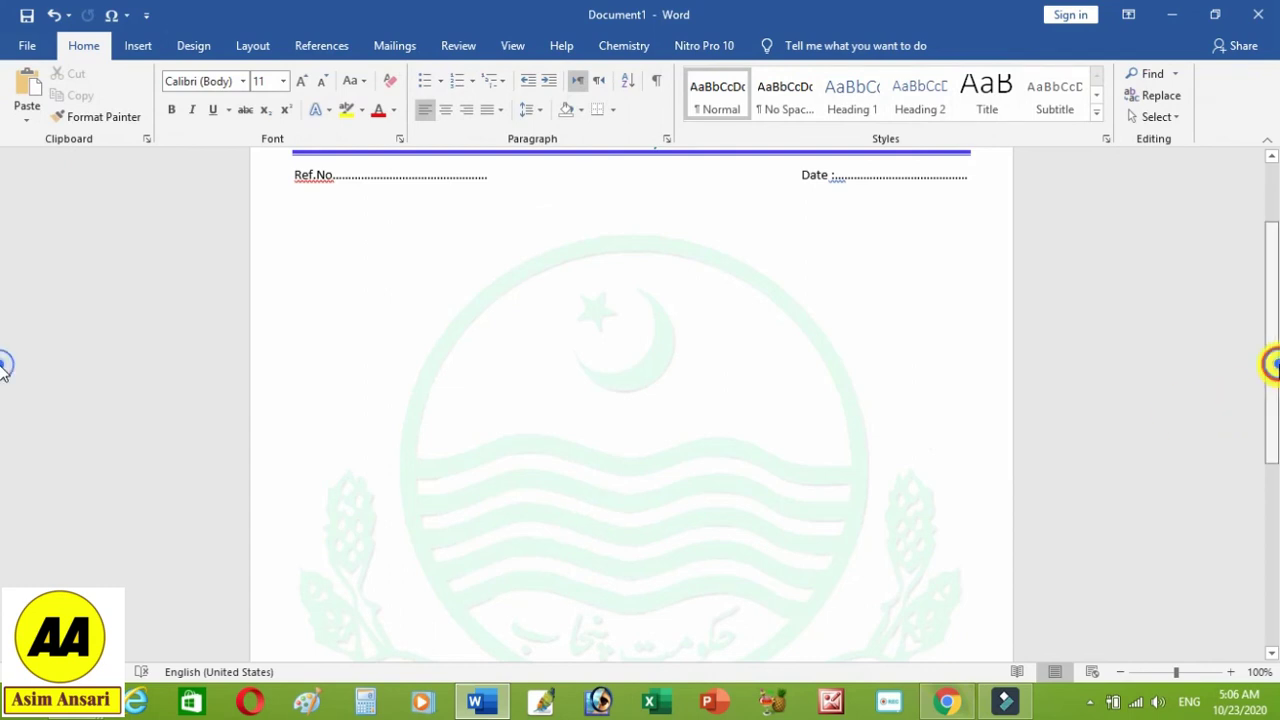
drag(1272, 365, 1272, 620)
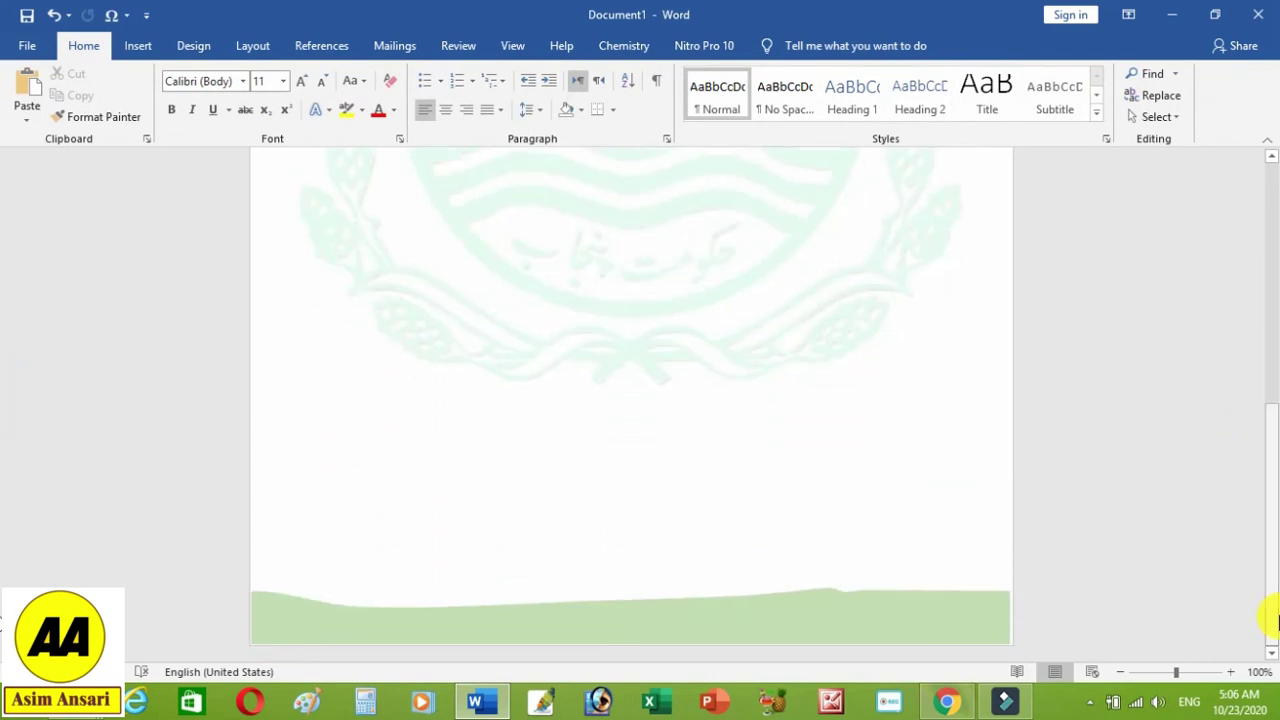
drag(1272, 605, 1272, 355)
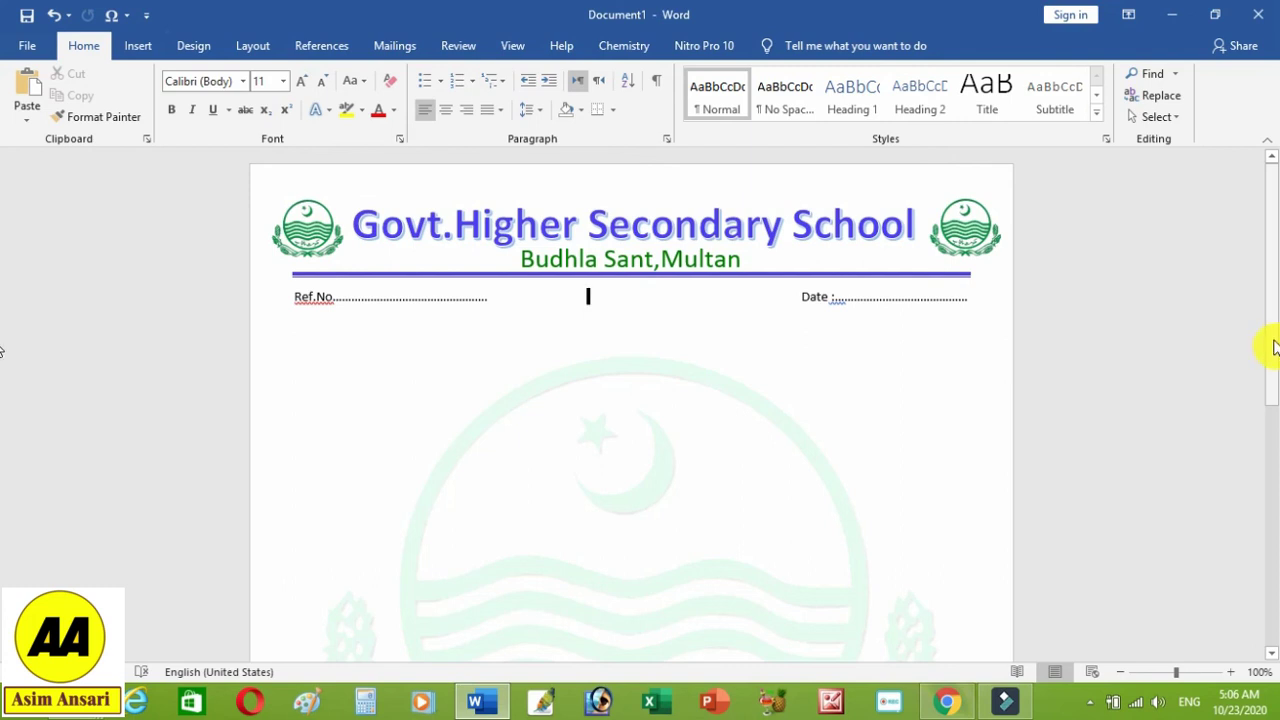
drag(1273, 346, 1273, 615)
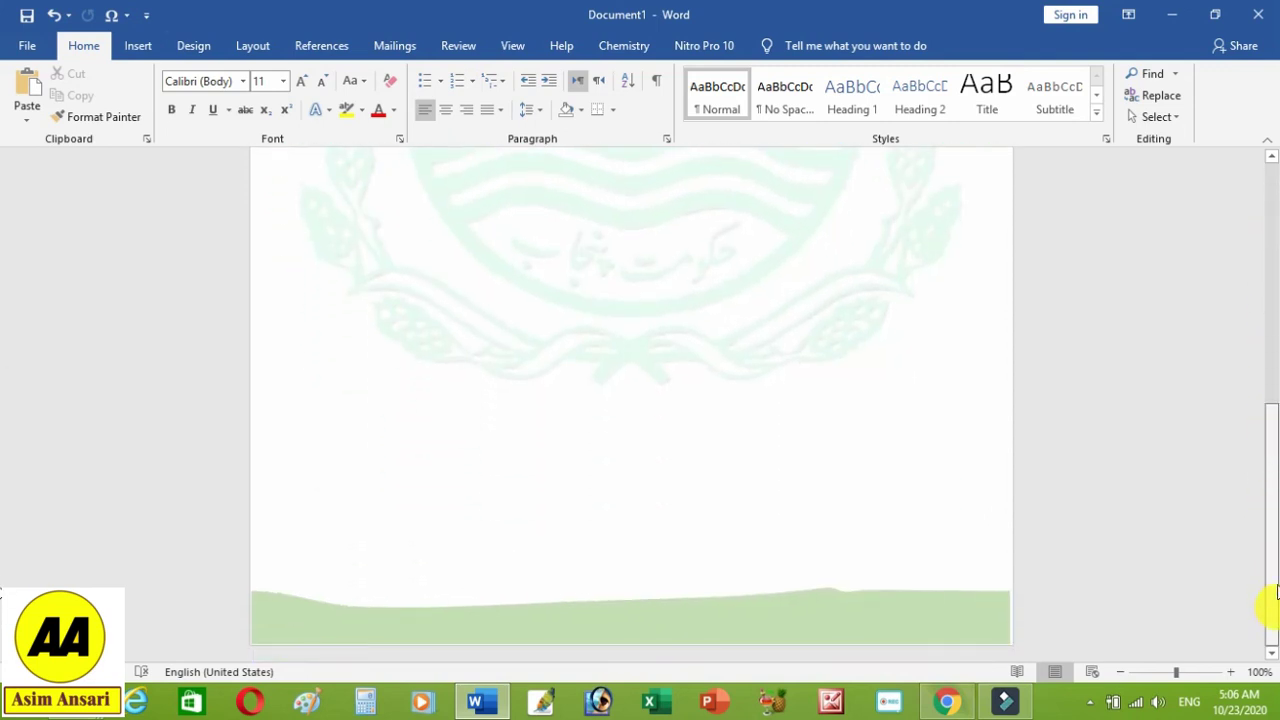
drag(1276, 592, 1275, 330)
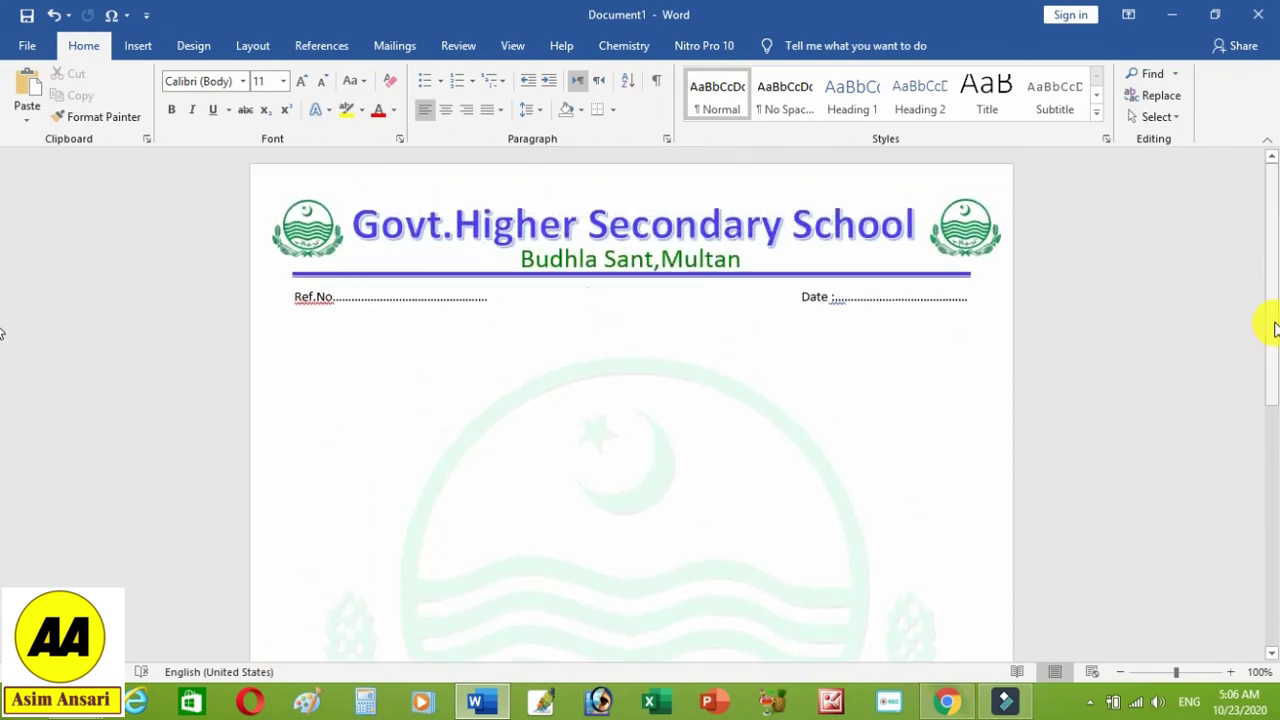
Step: Save the document to the Desktop under the name 'leter pad'
click(29, 46)
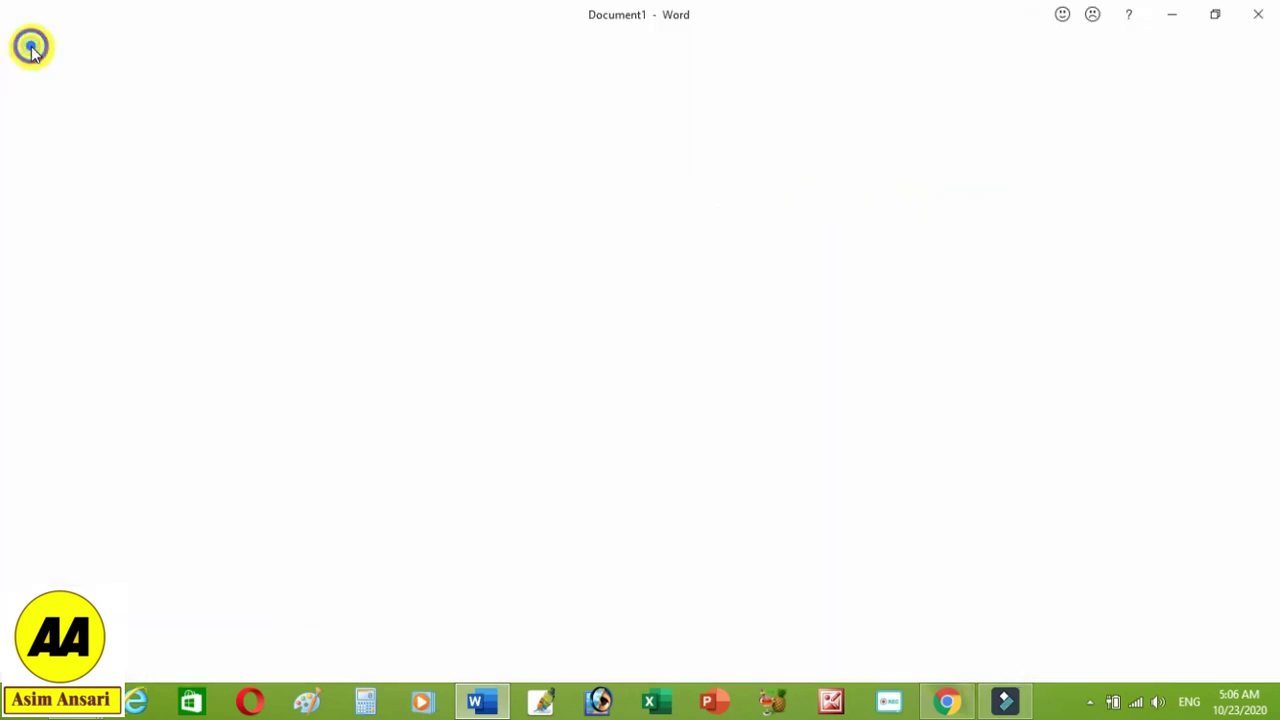
click(66, 305)
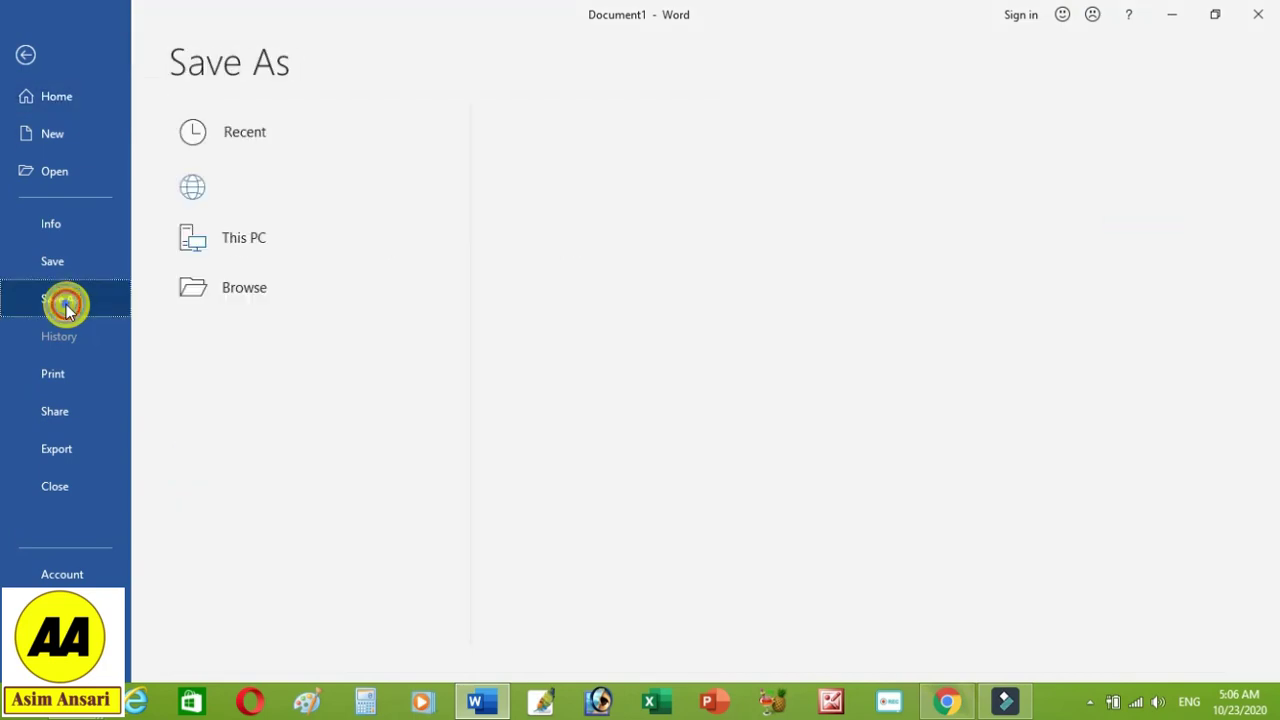
click(297, 347)
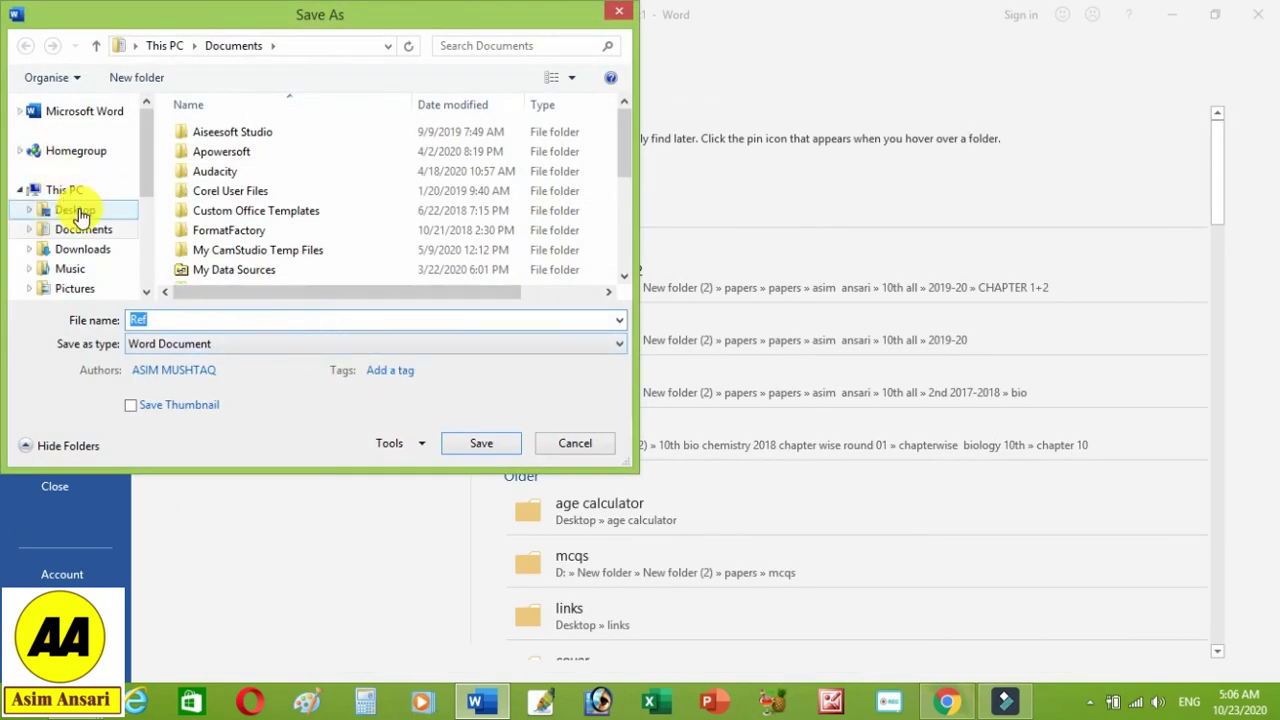
click(76, 209)
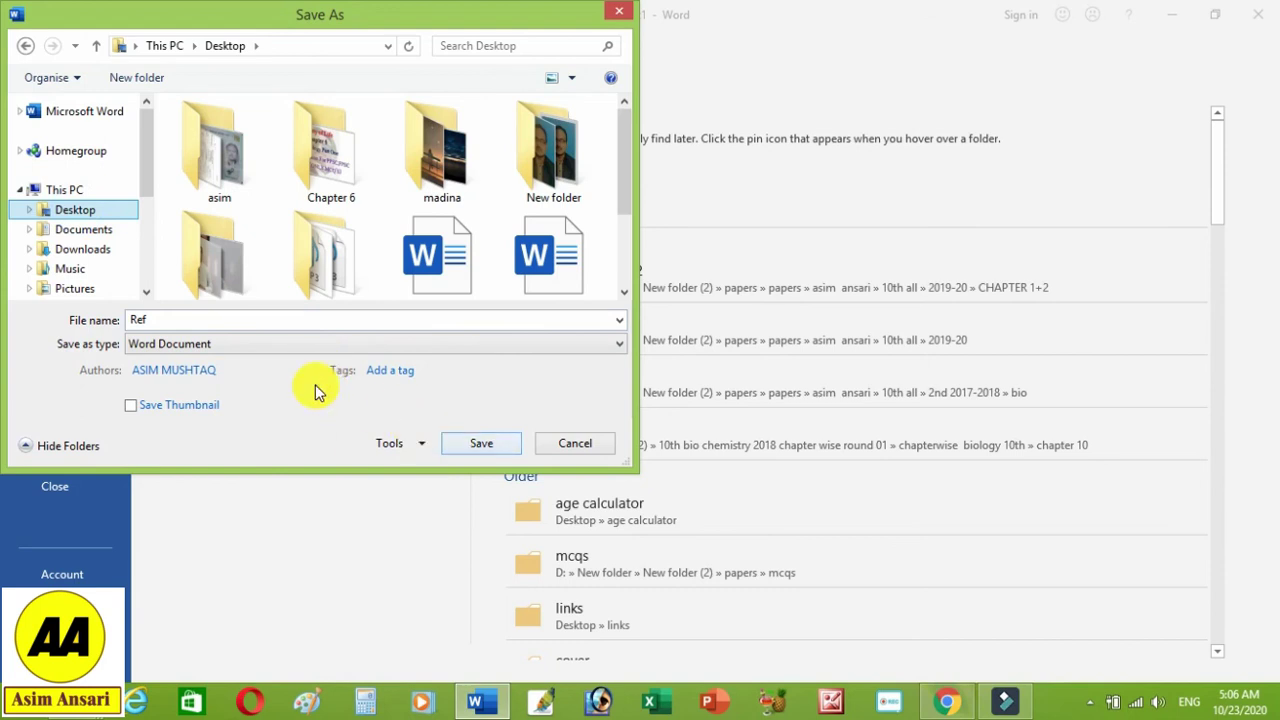
double_click(155, 320)
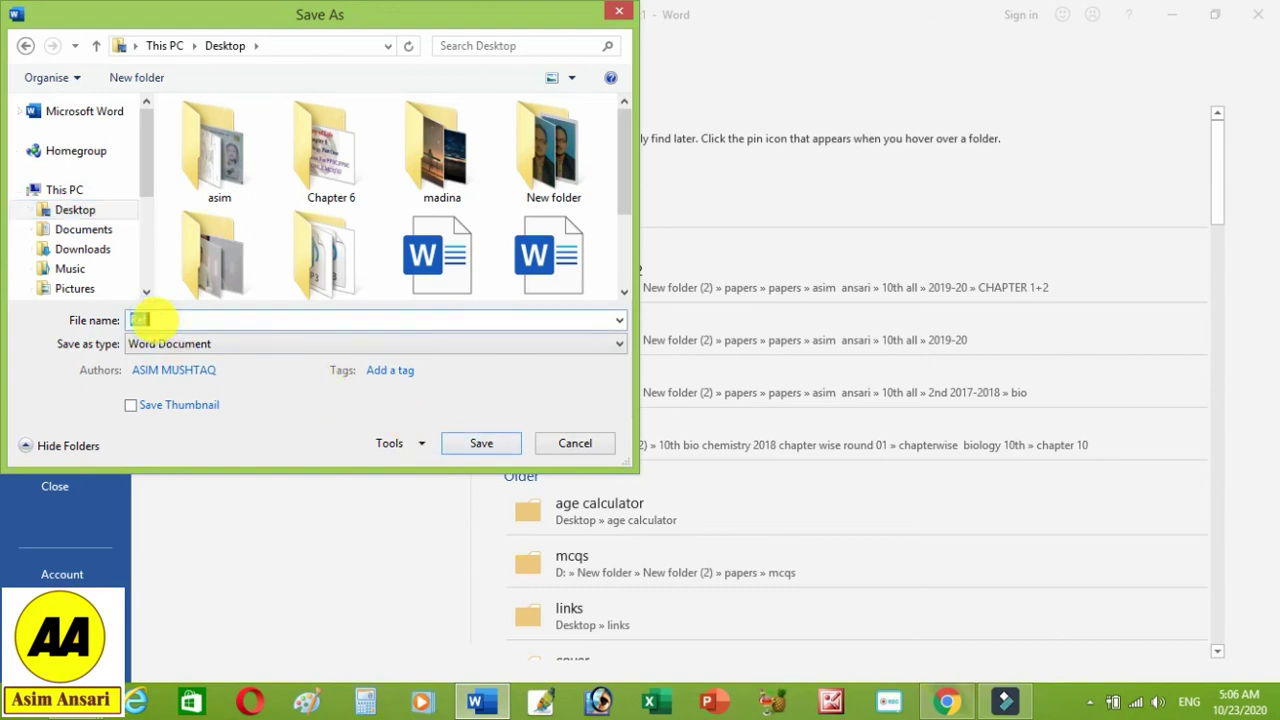
text(leter pad)
click(474, 441)
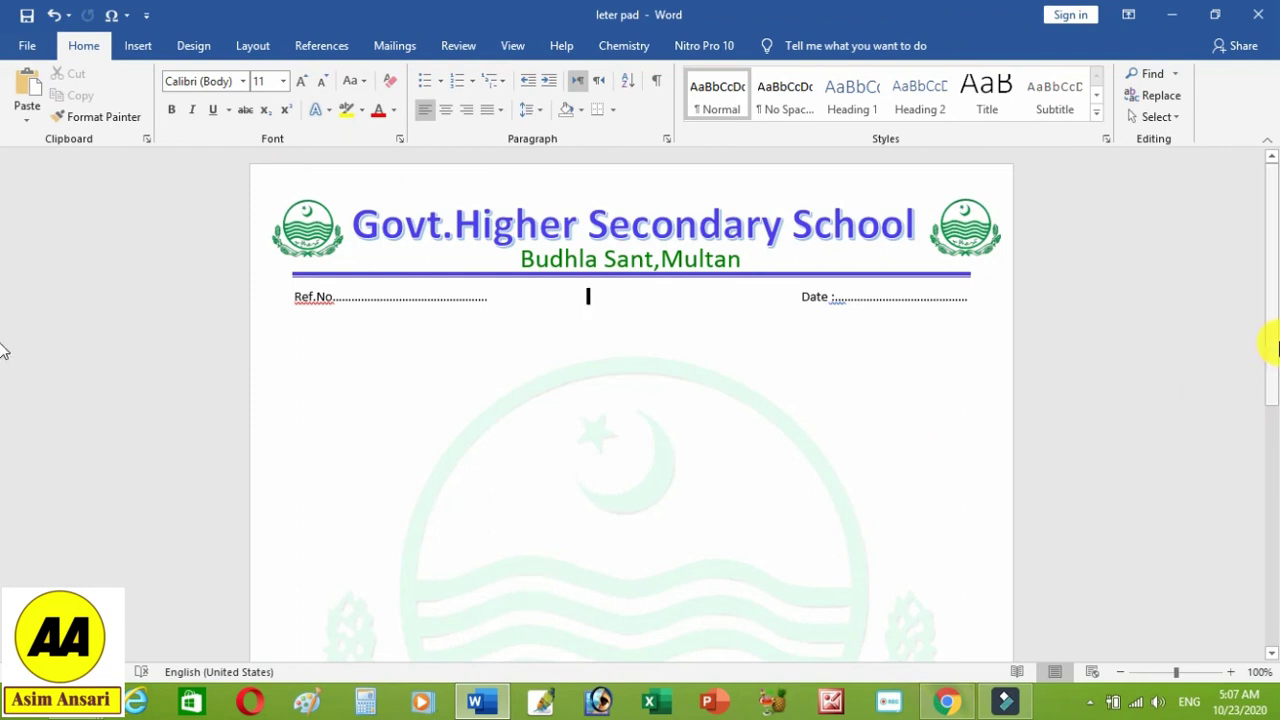
Step: Zoom out to 40% so the entire letterhead page fits on screen
drag(1270, 342, 1270, 555)
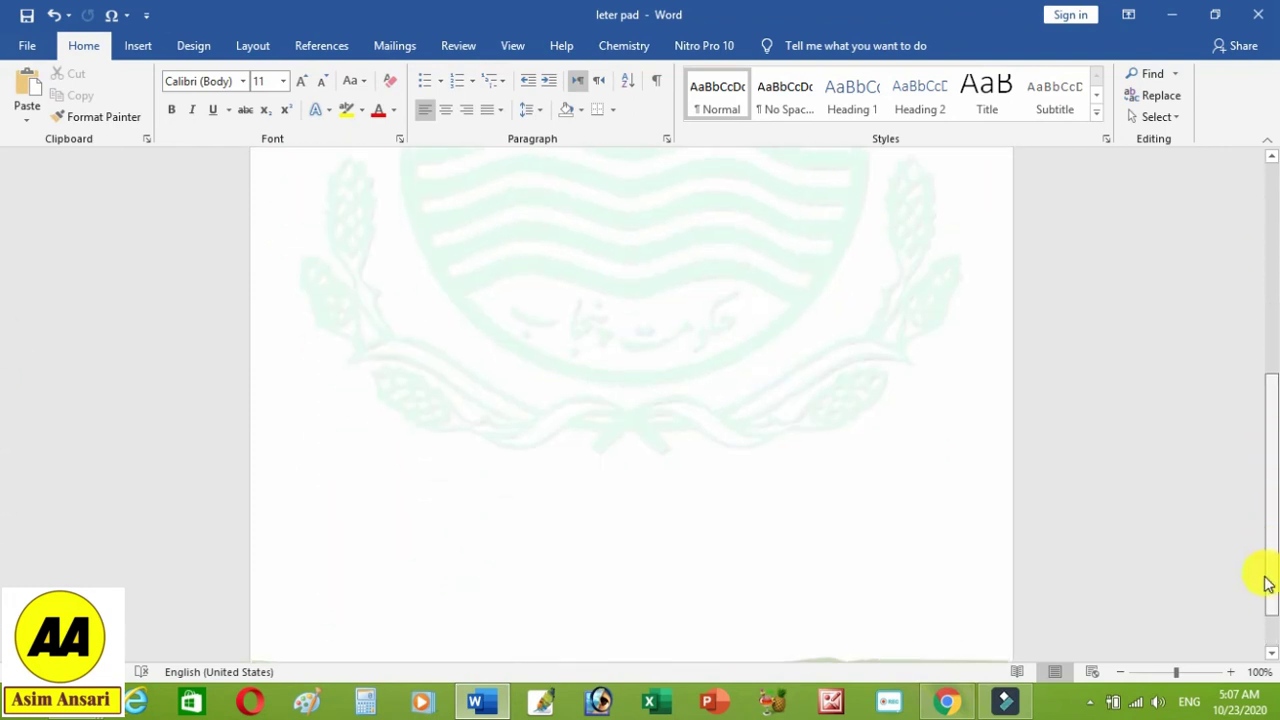
drag(1270, 555, 1268, 582)
click(1121, 673)
click(1121, 673)
click(1121, 673)
click(1121, 673)
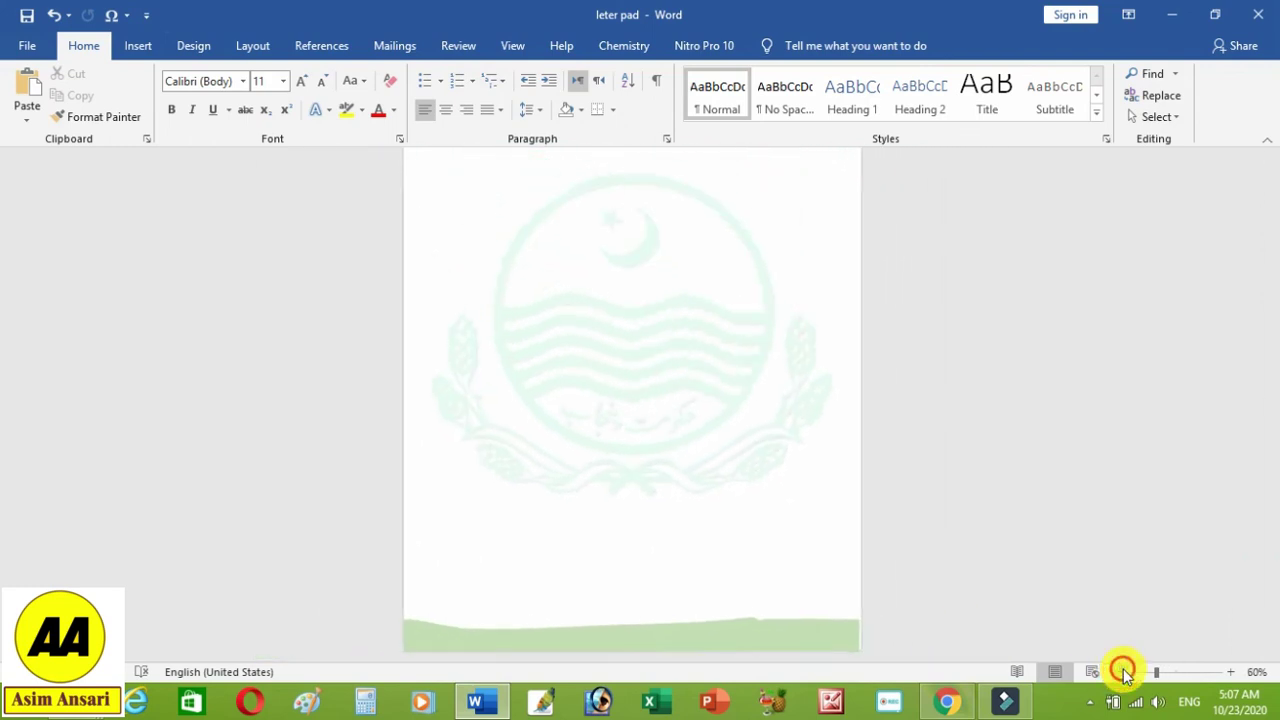
click(1121, 673)
click(1121, 673)
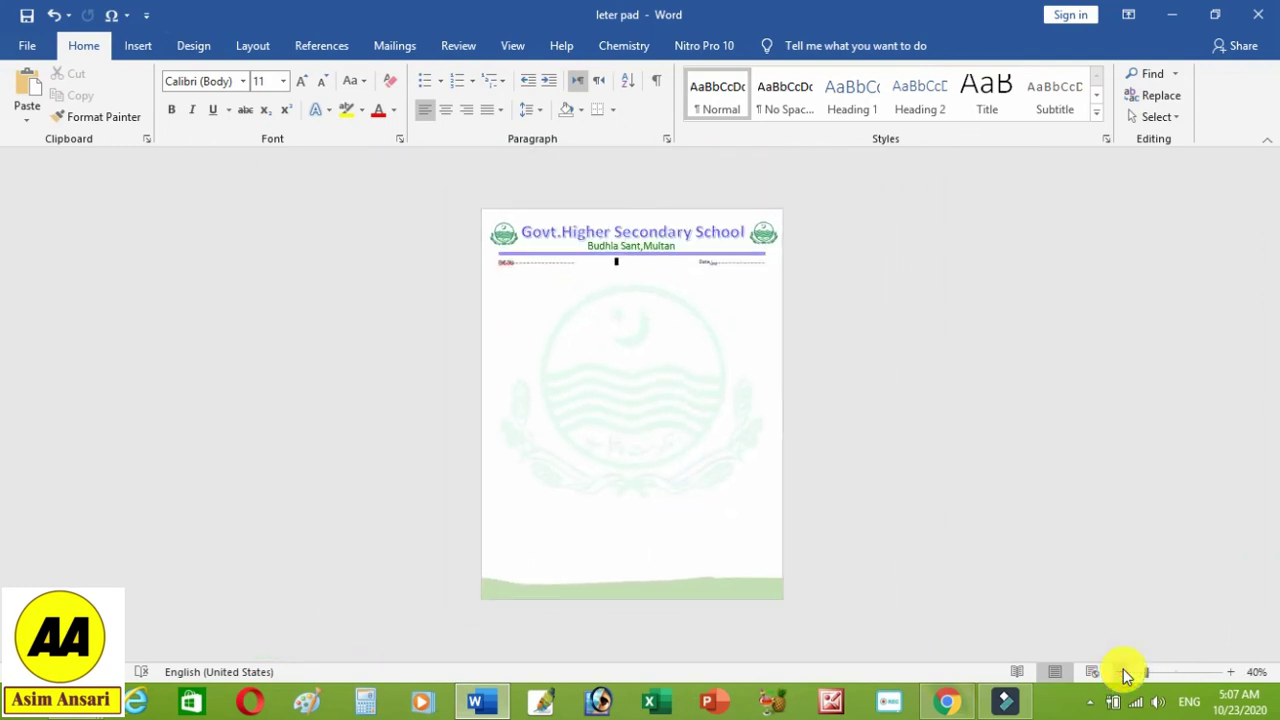